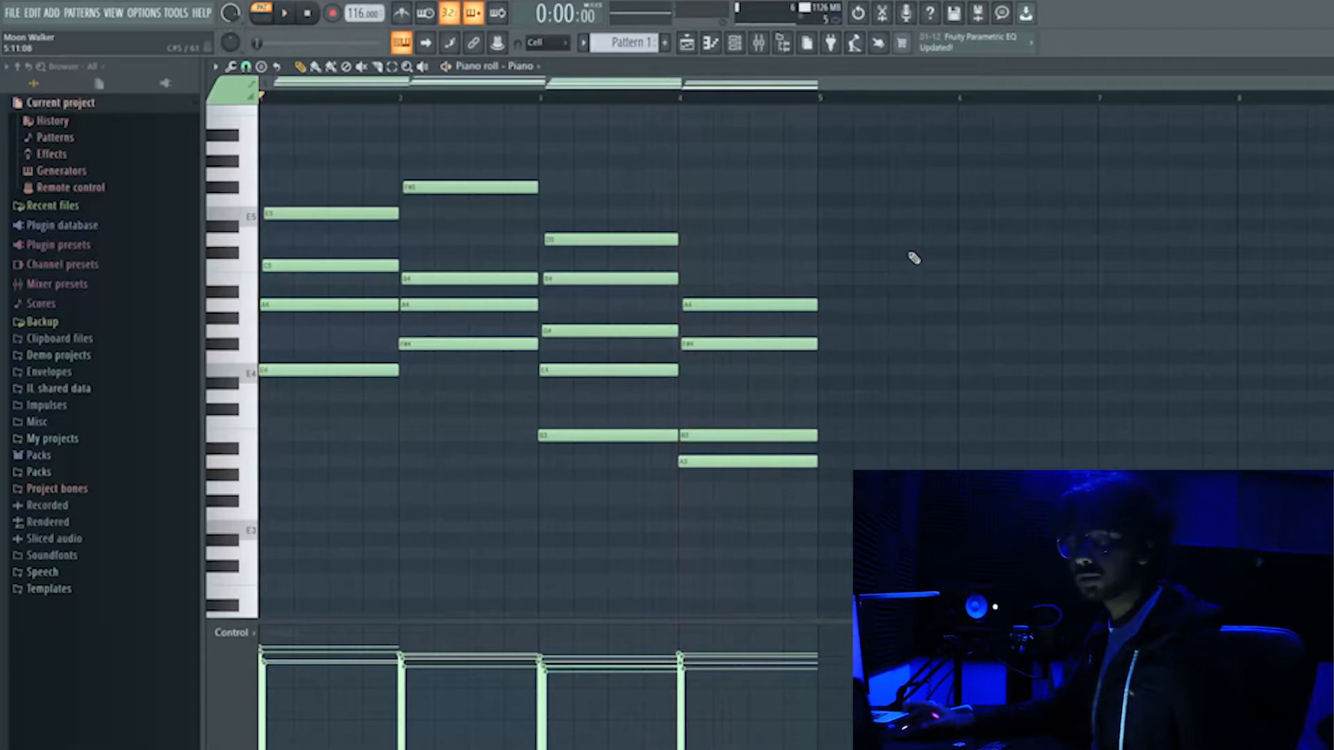
- Flip the piano chord notes of Pattern 1 horizontally with the score flipper
key(alt+y)
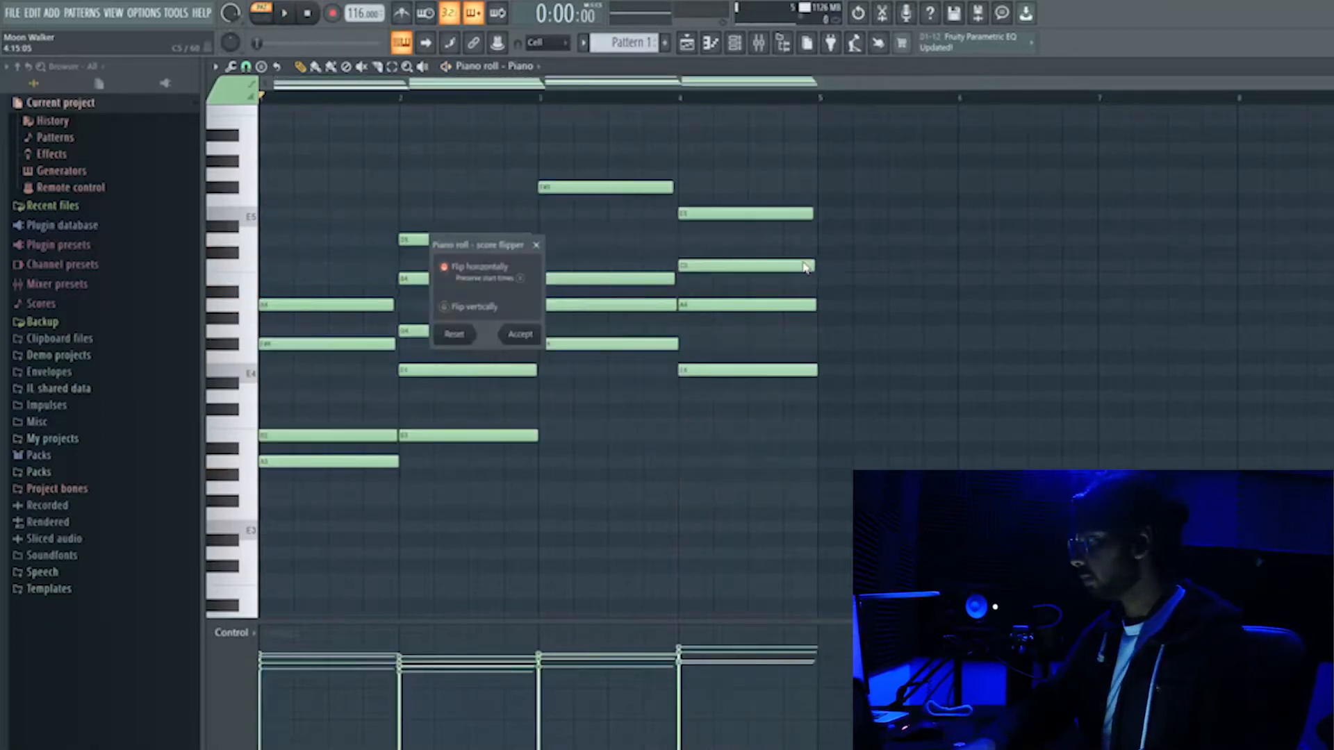
click(520, 334)
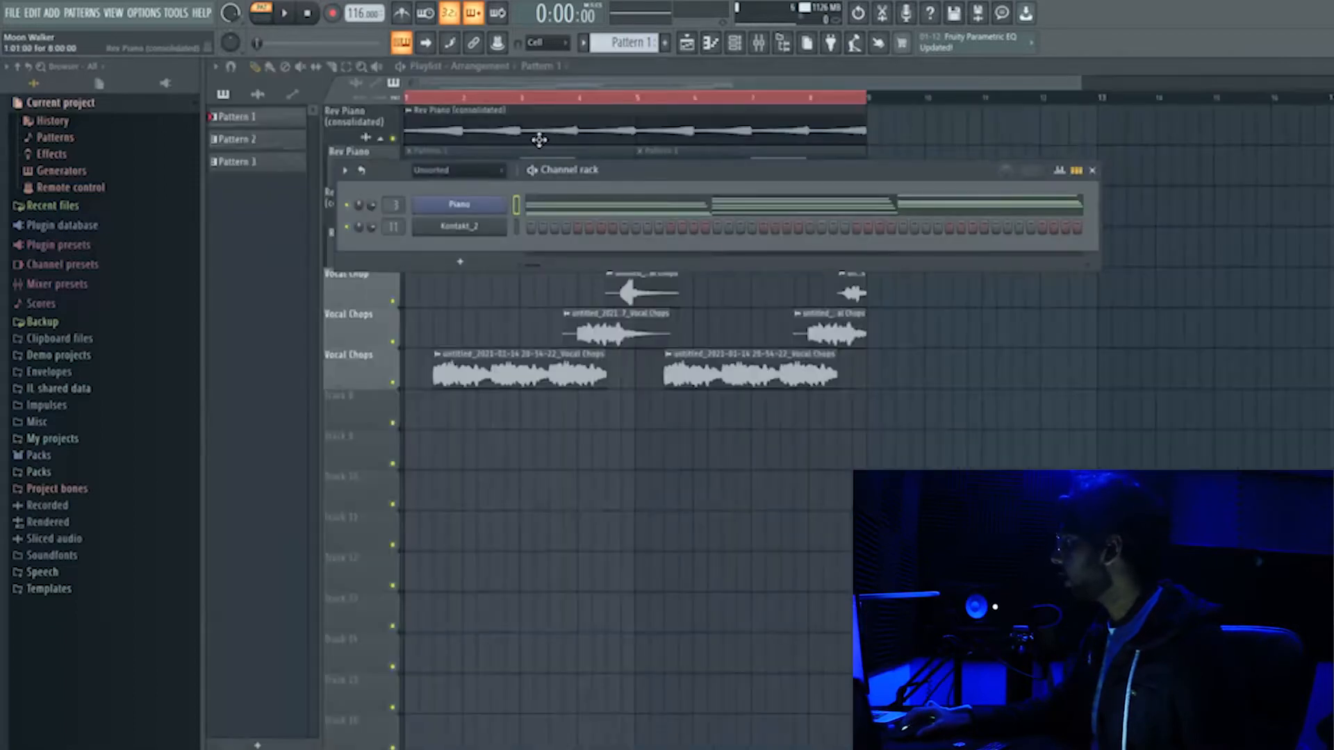
- Bring up the option to consolidate the Rev Piano track over the time selection
right_click(368, 171)
mouse_move(448, 367)
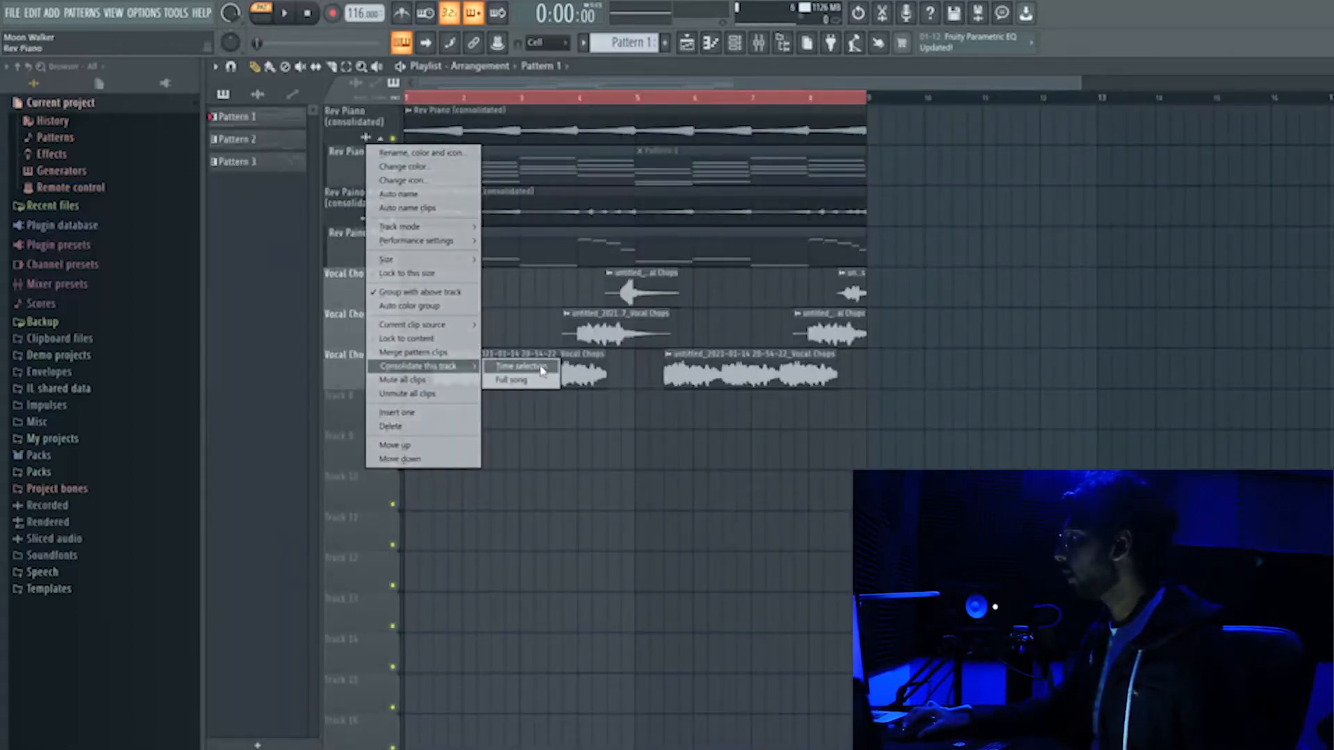
click(543, 367)
- Check the Reverse effect in the sampler settings of the Rev Piano (consolidated) clip
double_click(555, 124)
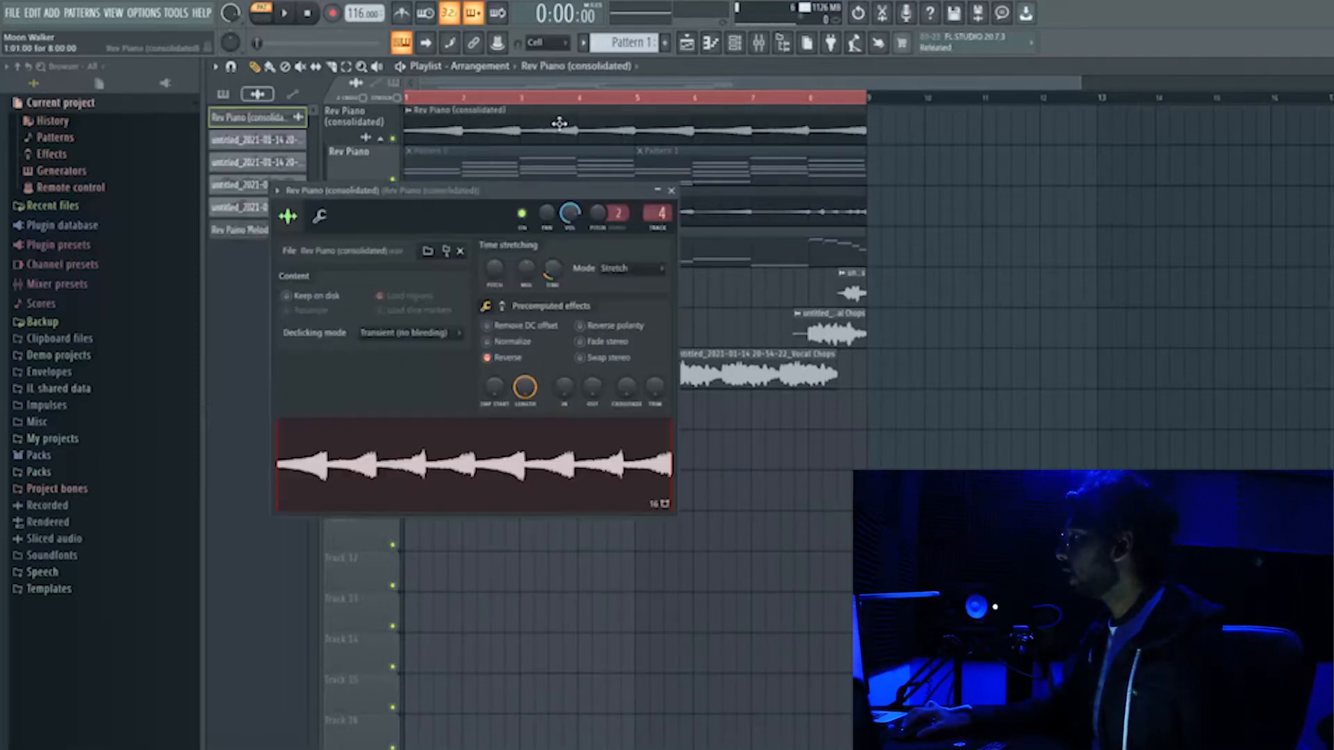
click(521, 357)
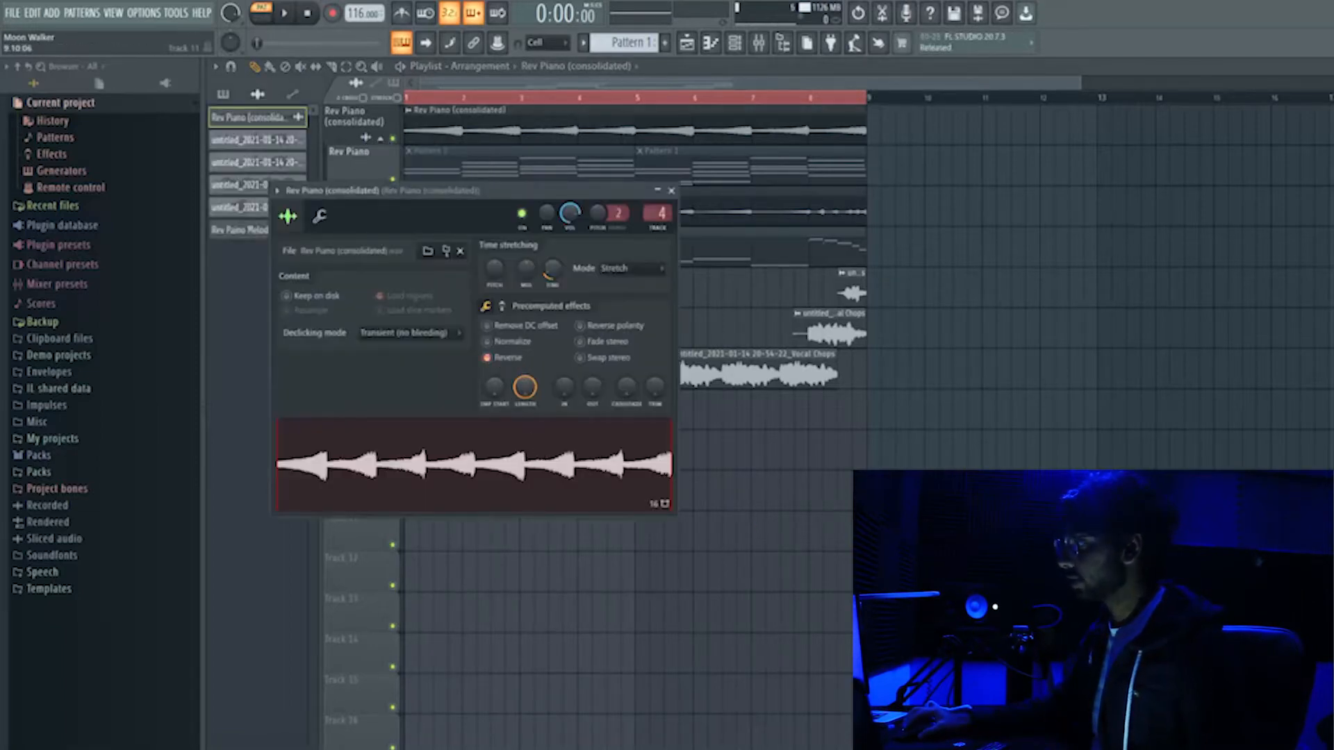
key(Escape)
- Solo the Rev Piano (consolidated) track and audition it
right_click(393, 139)
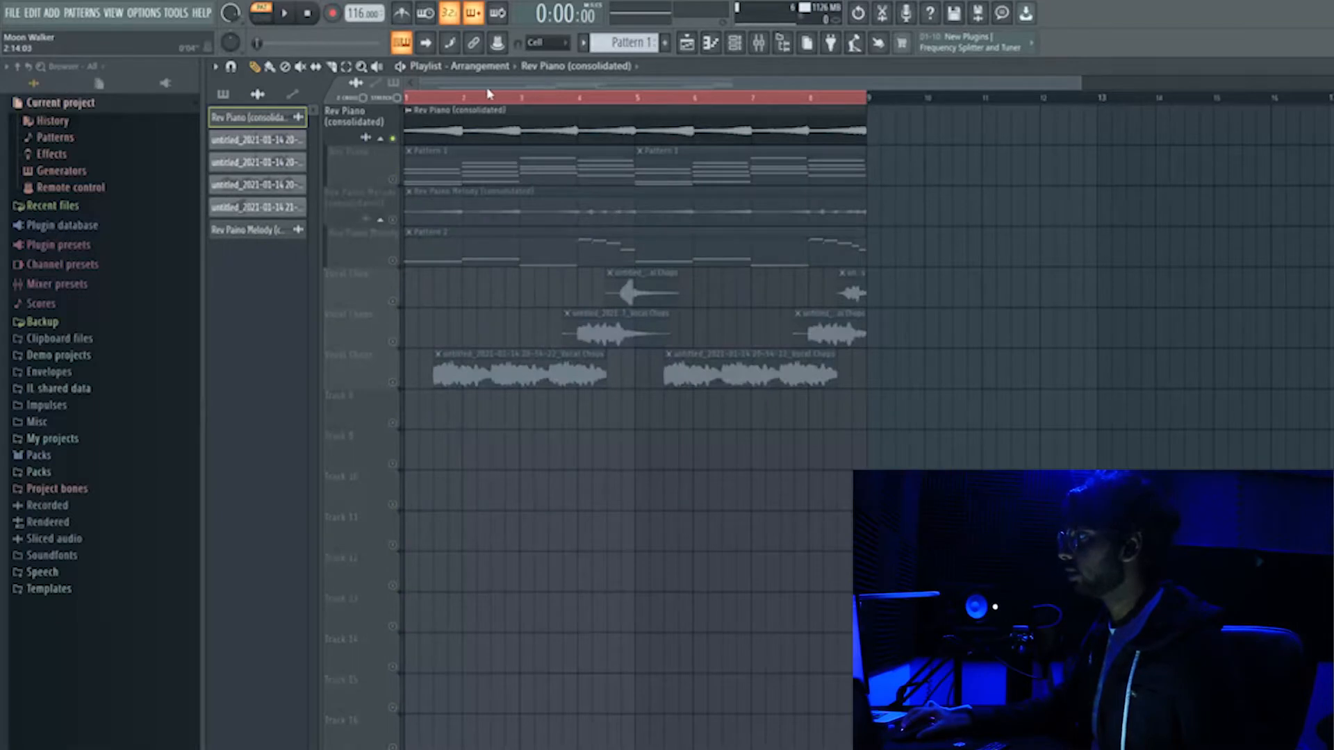
key(space)
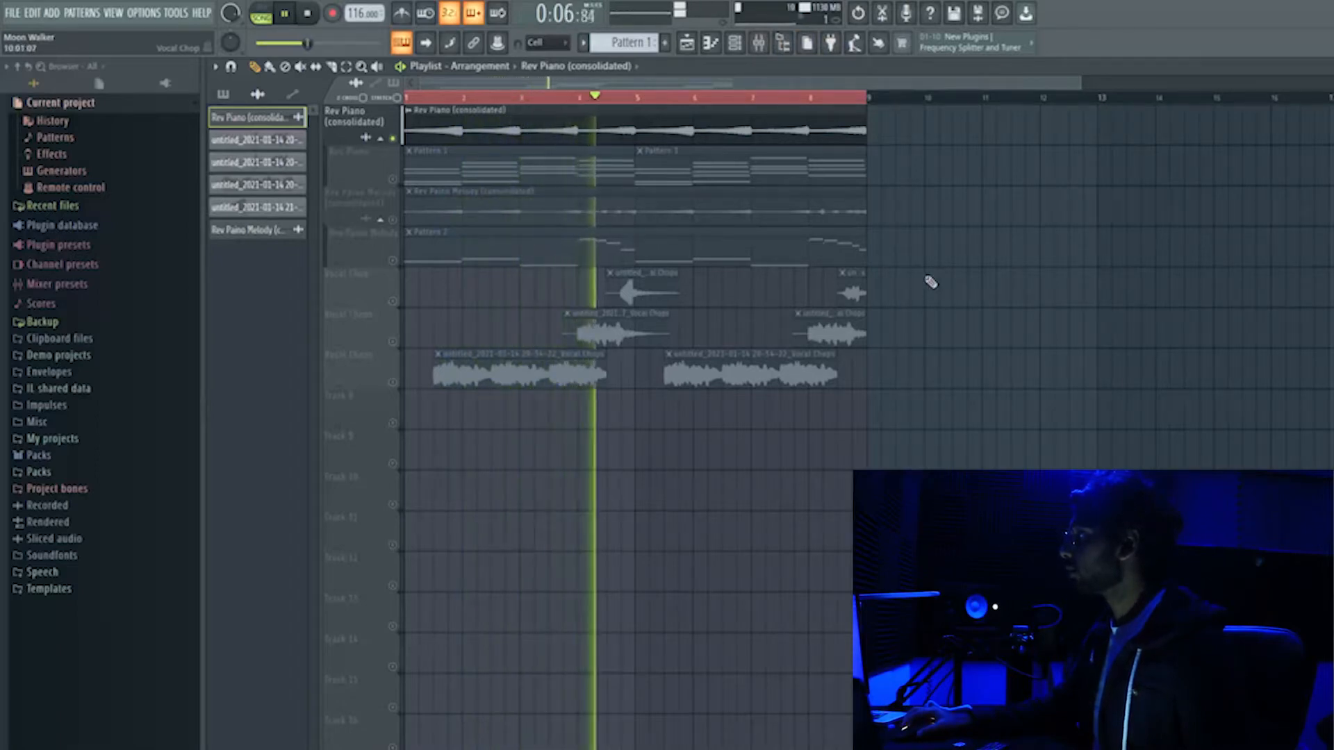
key(space)
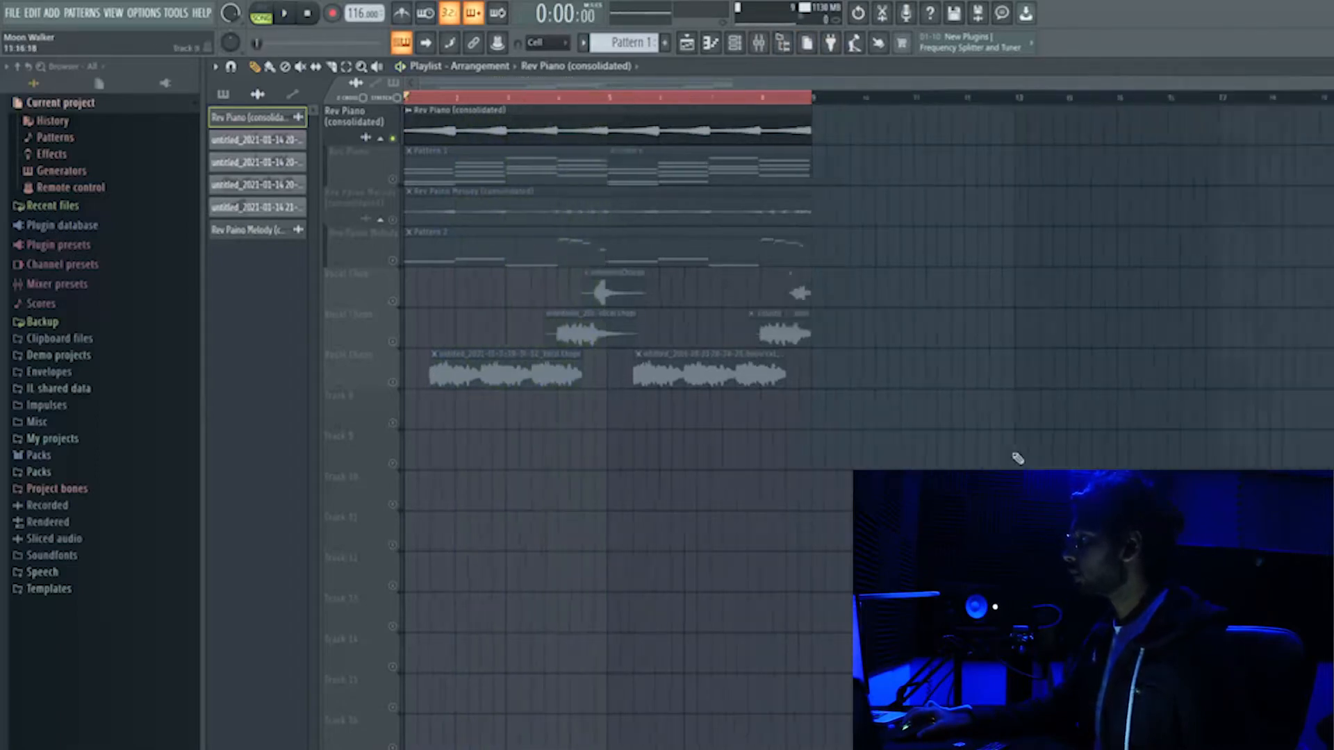
- Unmute the Rev Paino Melody (consolidated) track, play it briefly and view its clip's sampler settings
scroll(492, 97, up, 3)
key(space)
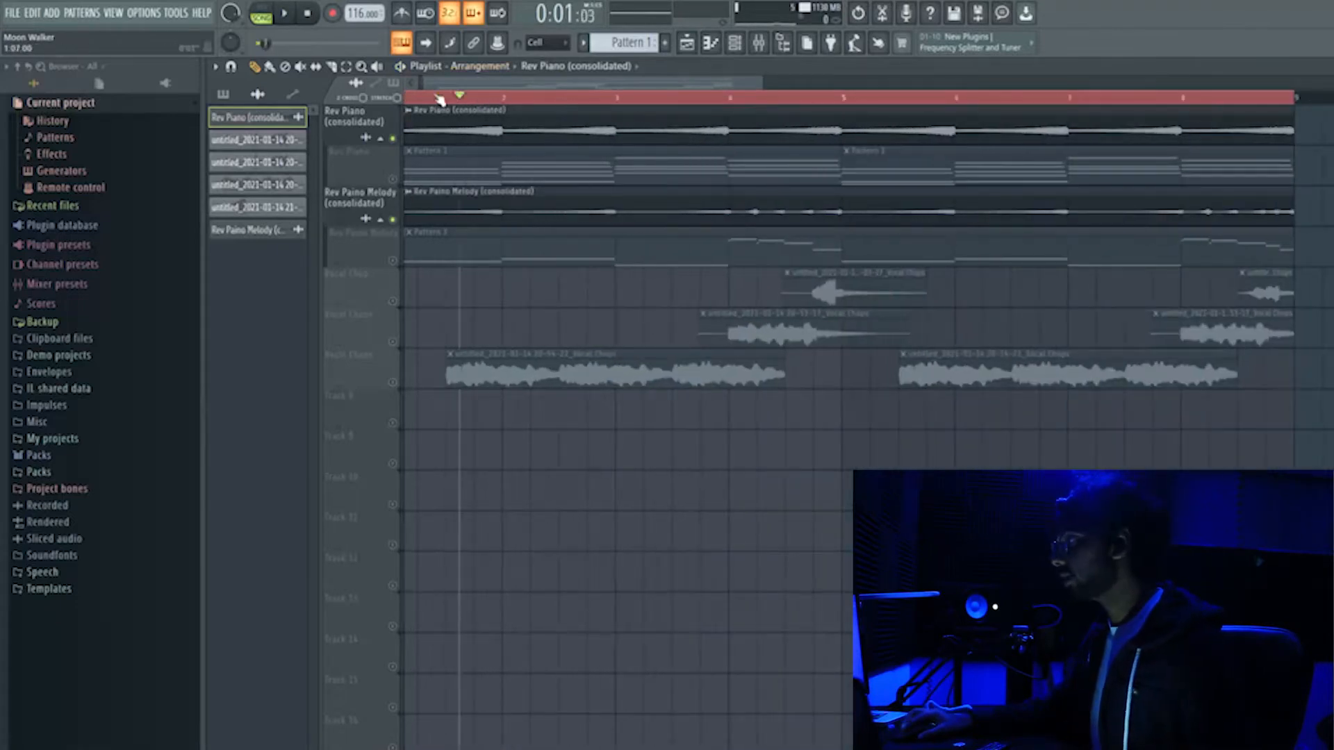
key(space)
double_click(561, 208)
key(Escape)
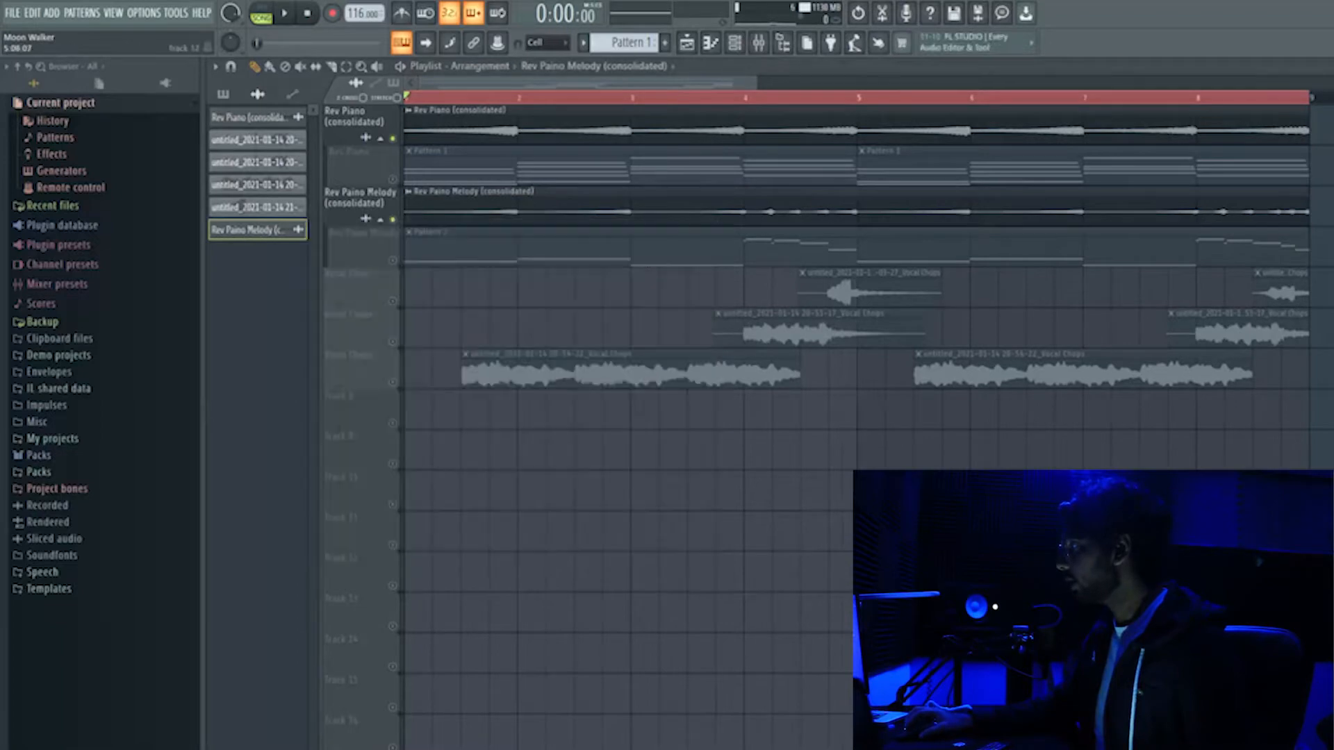
- Preview a horizontal flip of the Pattern 2 melody notes without applying it, and return to the playlist
double_click(655, 262)
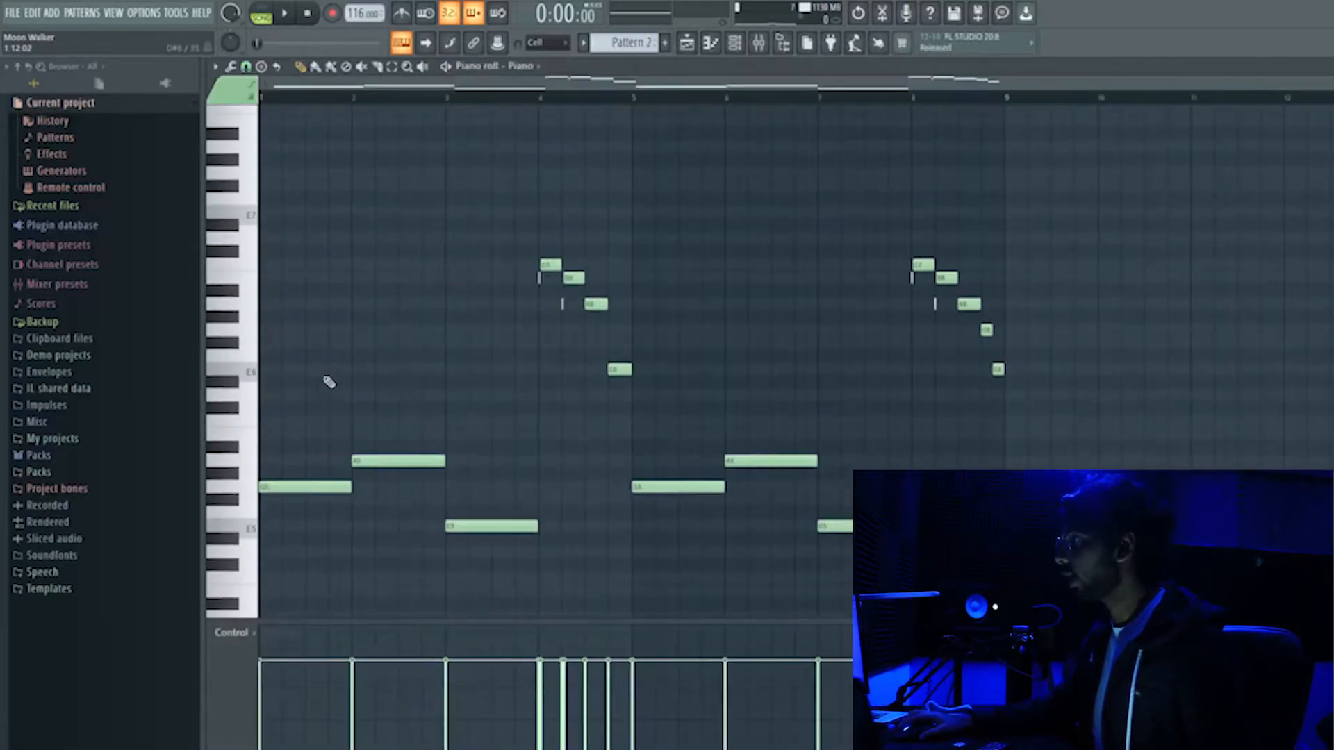
key(ctrl+l)
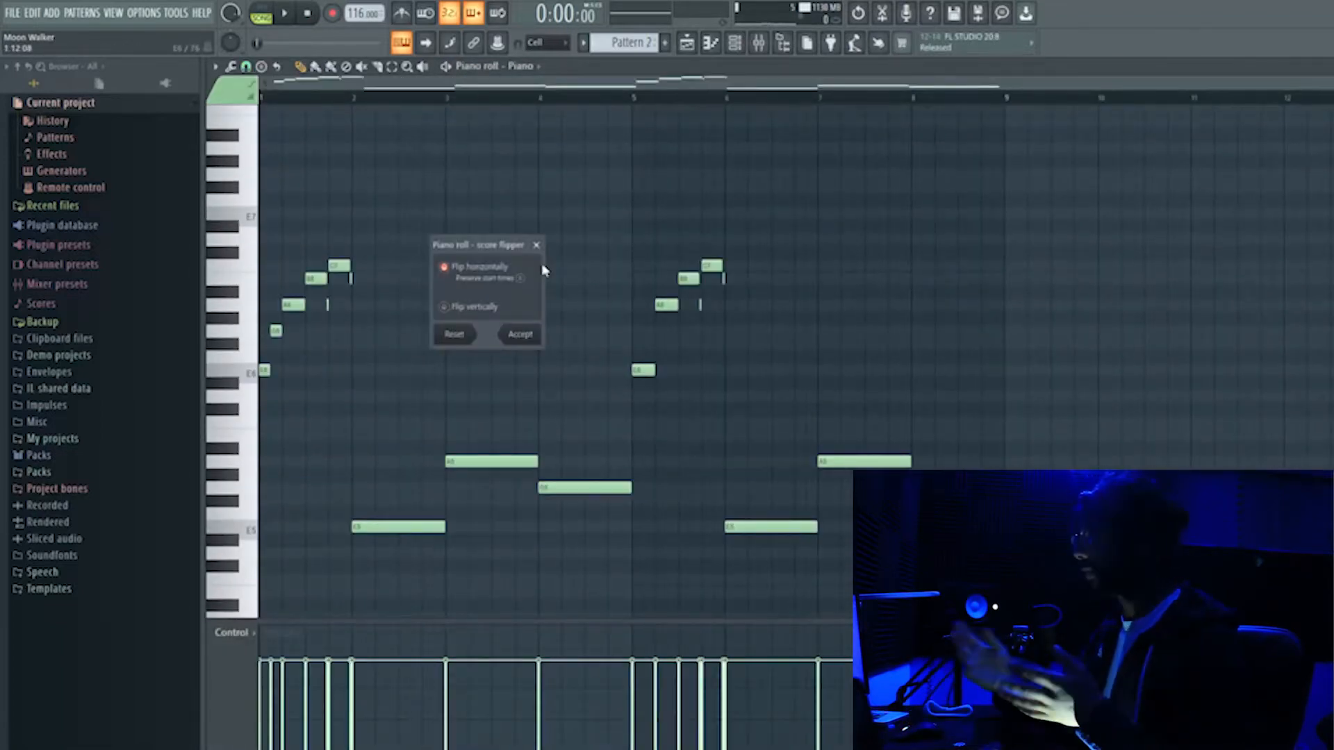
key(Escape)
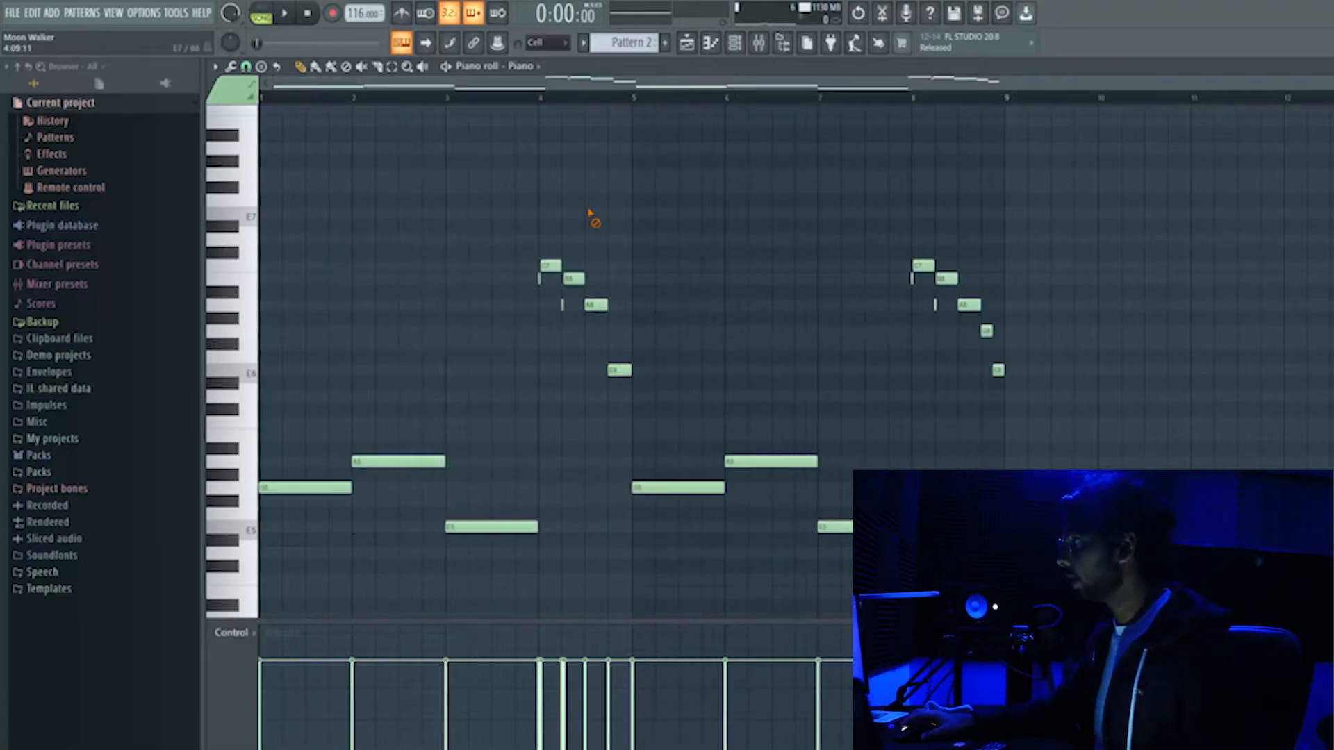
key(F5)
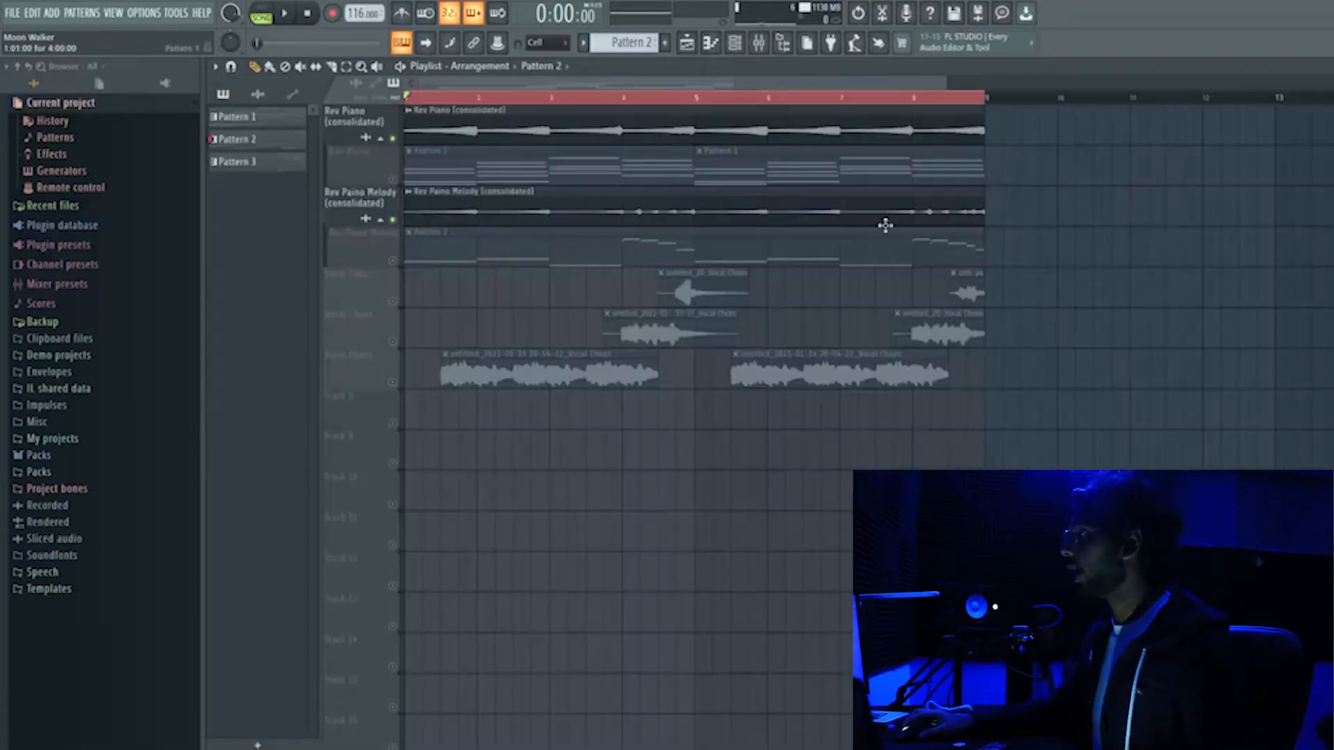
- View the sampler settings of the Rev Paino Melody (consolidated) clip and audition both reversed piano tracks together
double_click(656, 206)
key(Escape)
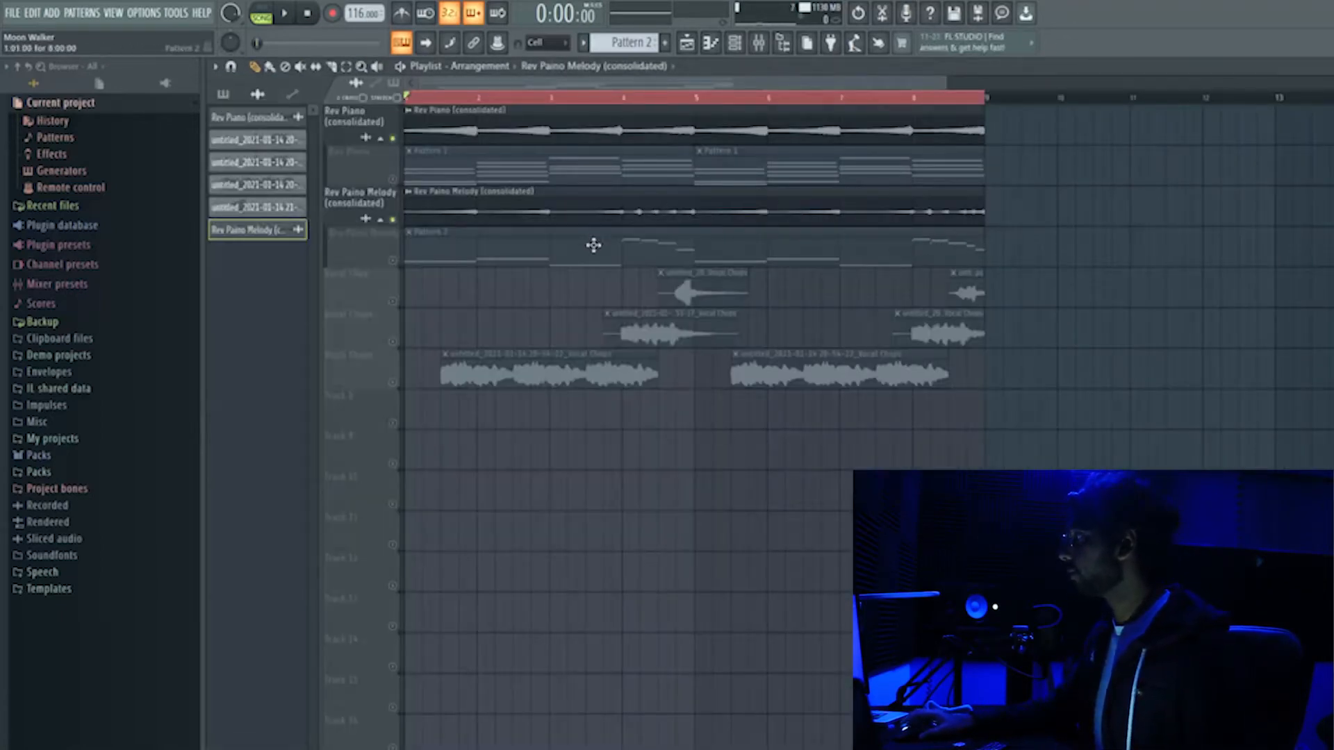
key(space)
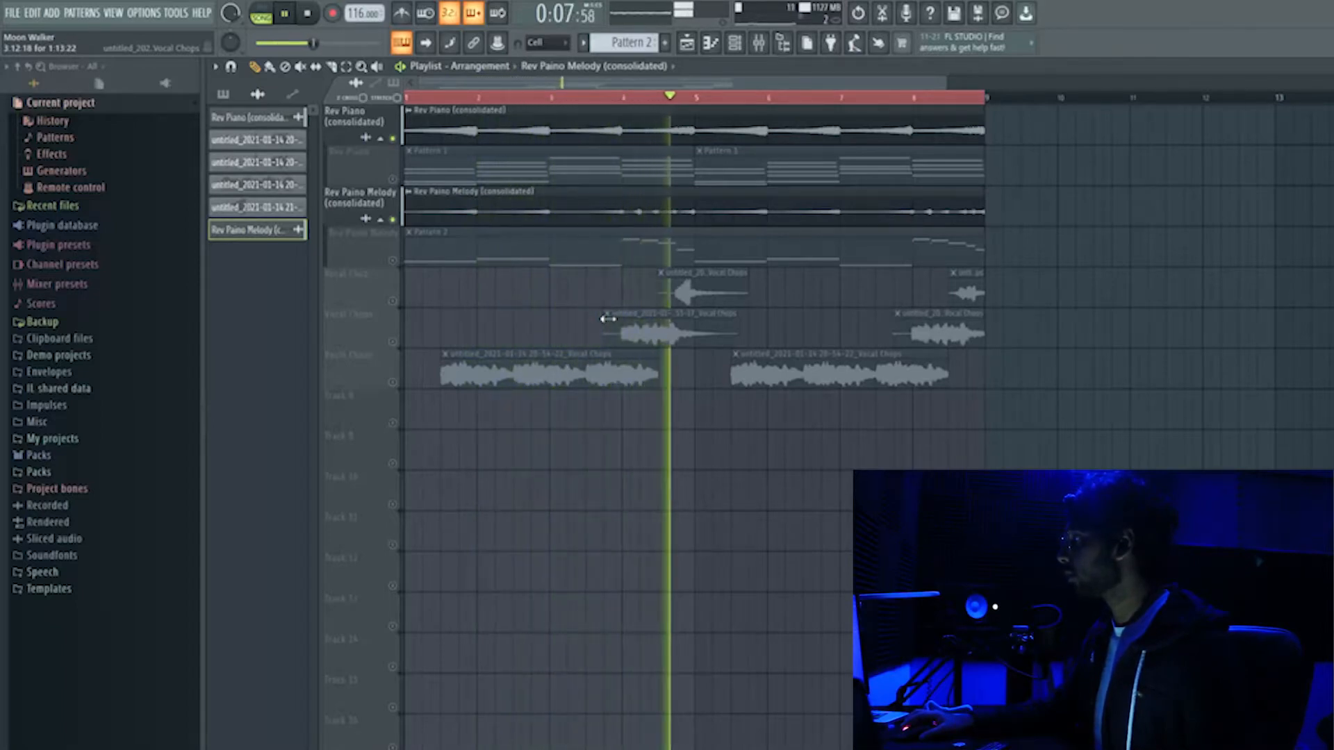
key(space)
- Check the effects on the Rev Paino Melody (consolidated) mixer track
scroll(489, 235, up, 2)
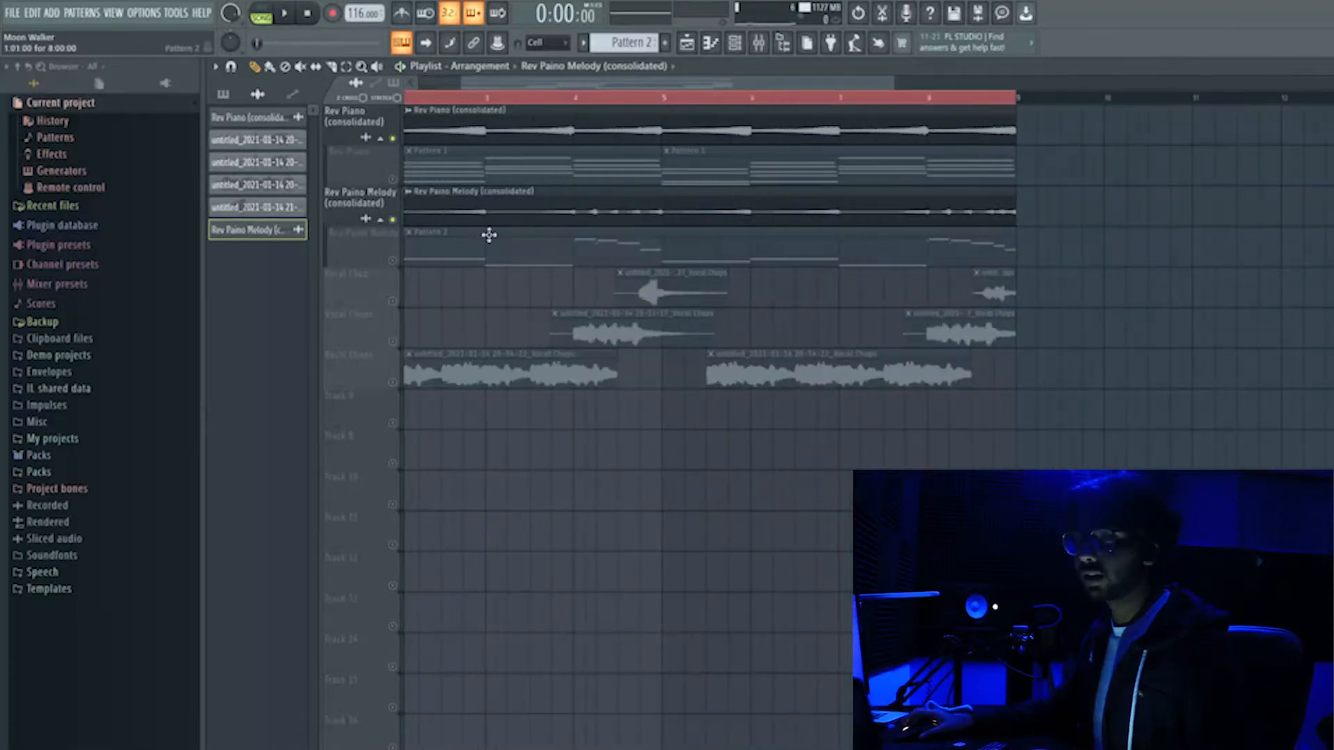
click(763, 55)
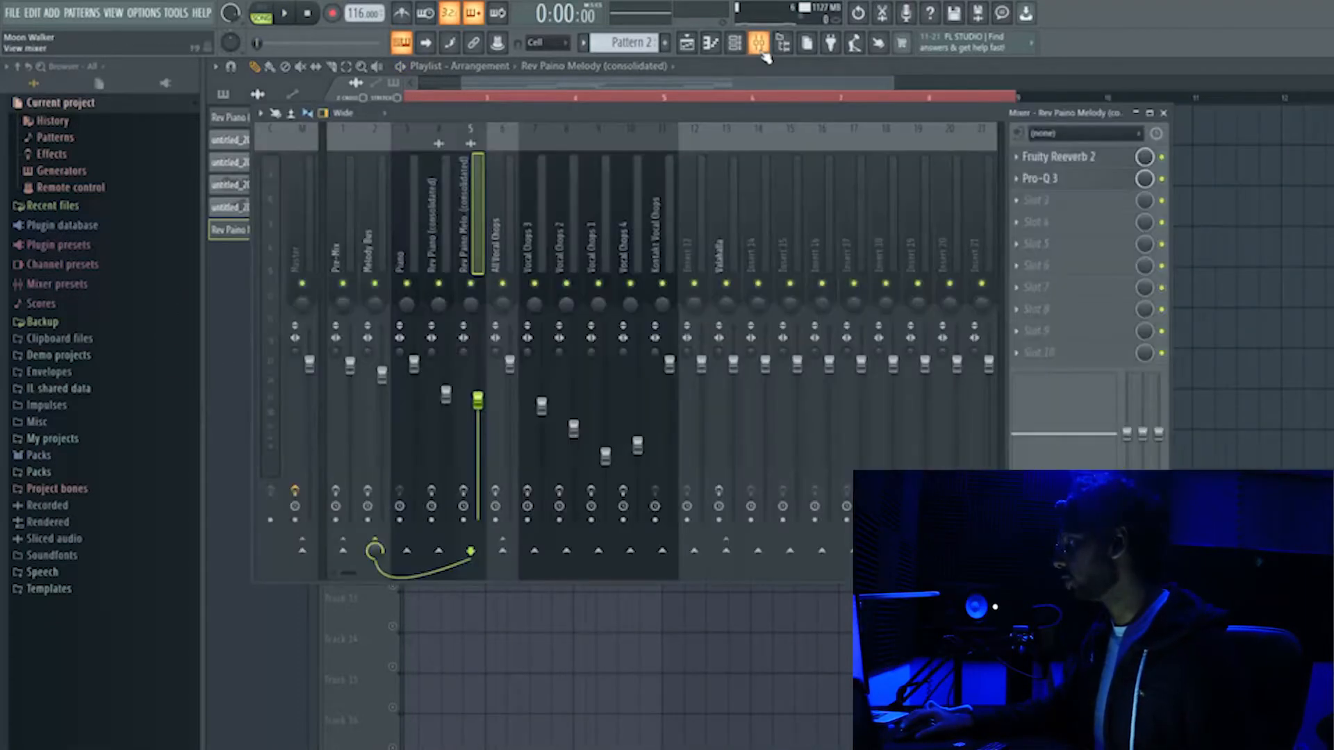
click(763, 54)
- Unmute the three vocal chop tracks in the playlist
scroll(530, 104, down, 3)
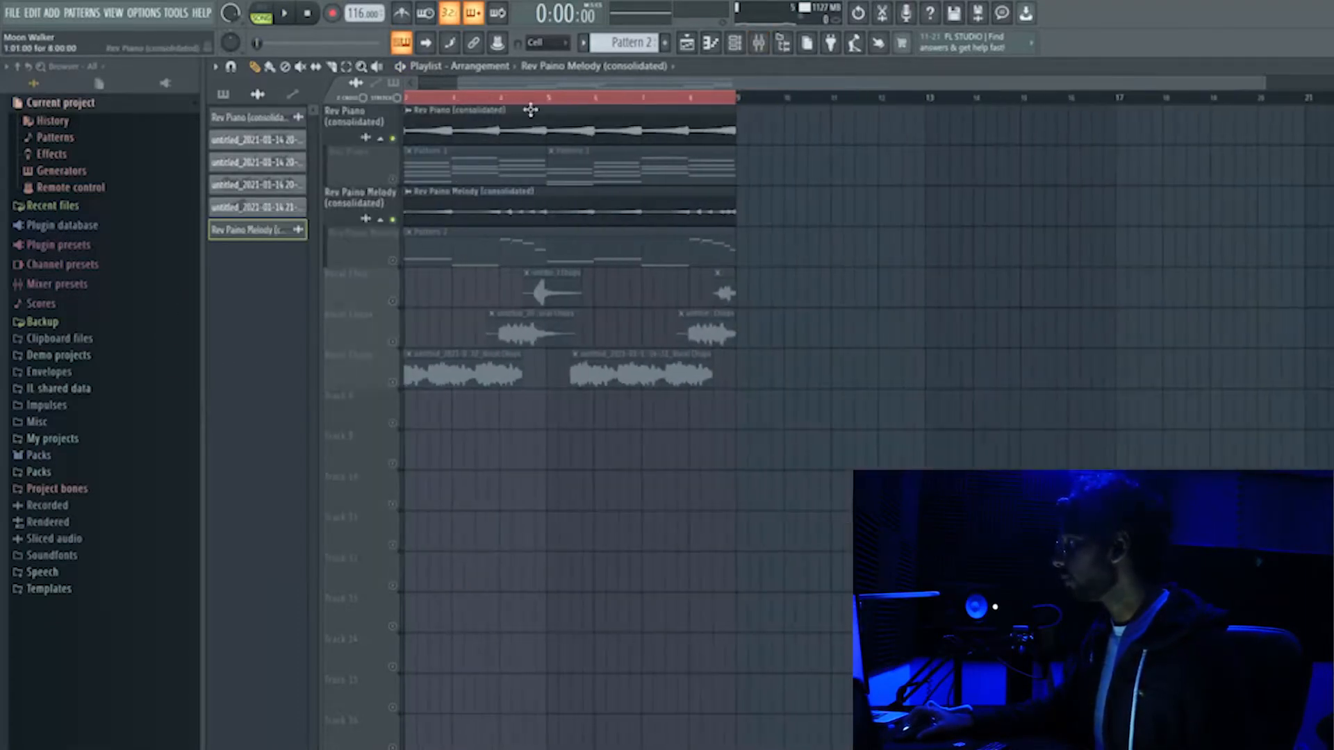
drag(493, 271, 831, 413)
ctrl+click(833, 417)
drag(993, 271, 411, 421)
ctrl+click(538, 498)
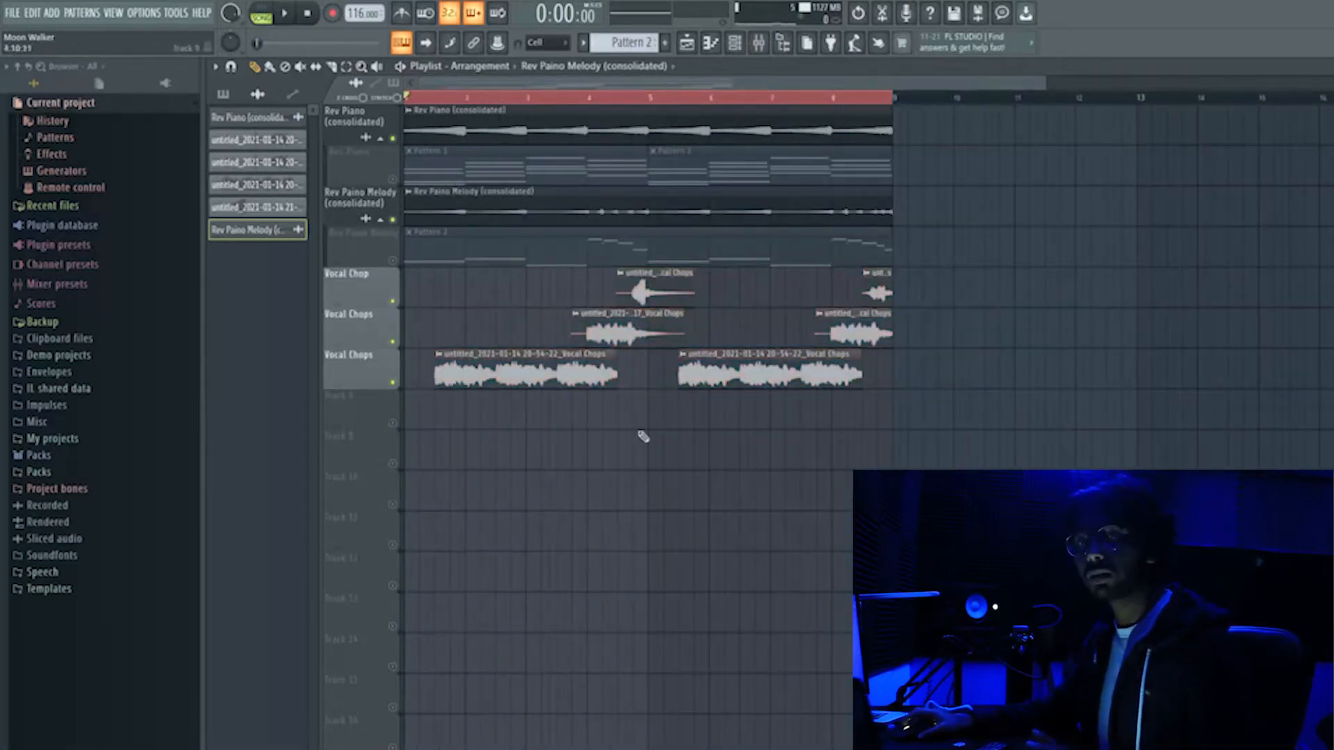
- Filter the channel rack to the Unsorted channels
click(698, 54)
click(486, 171)
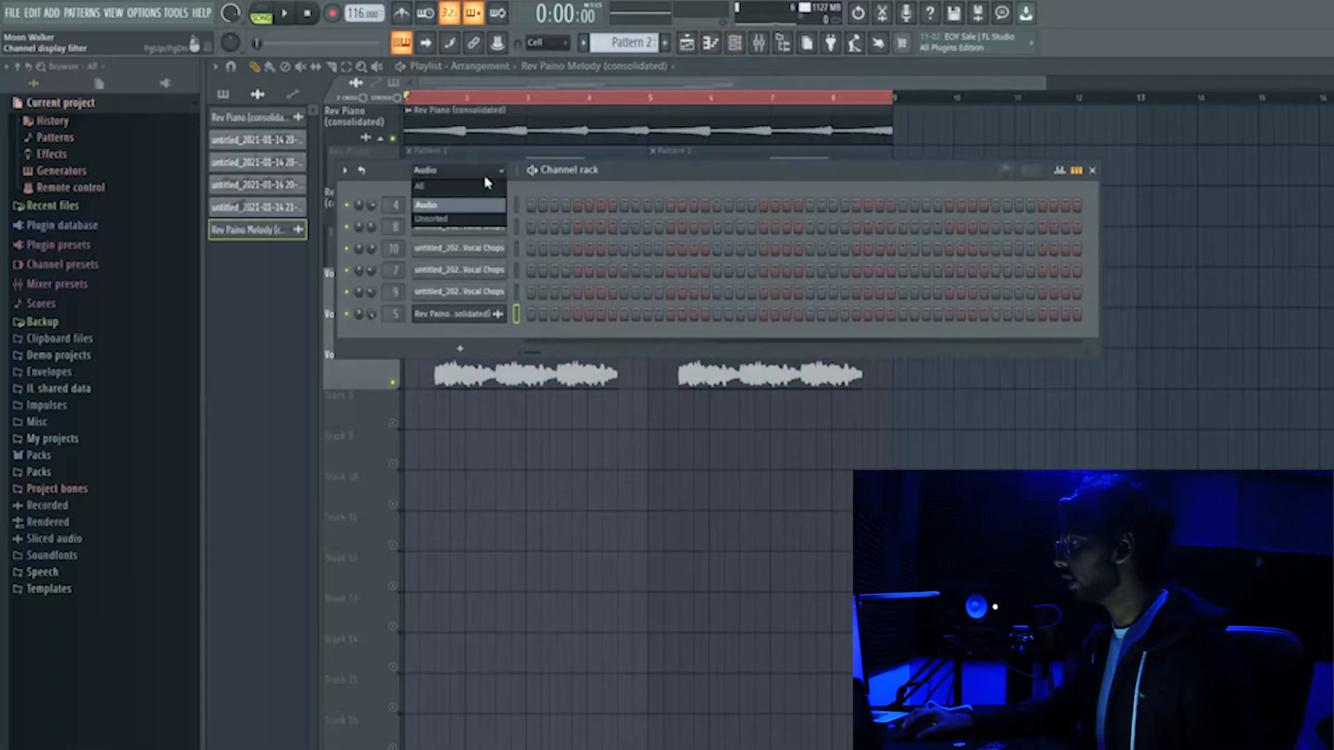
click(484, 218)
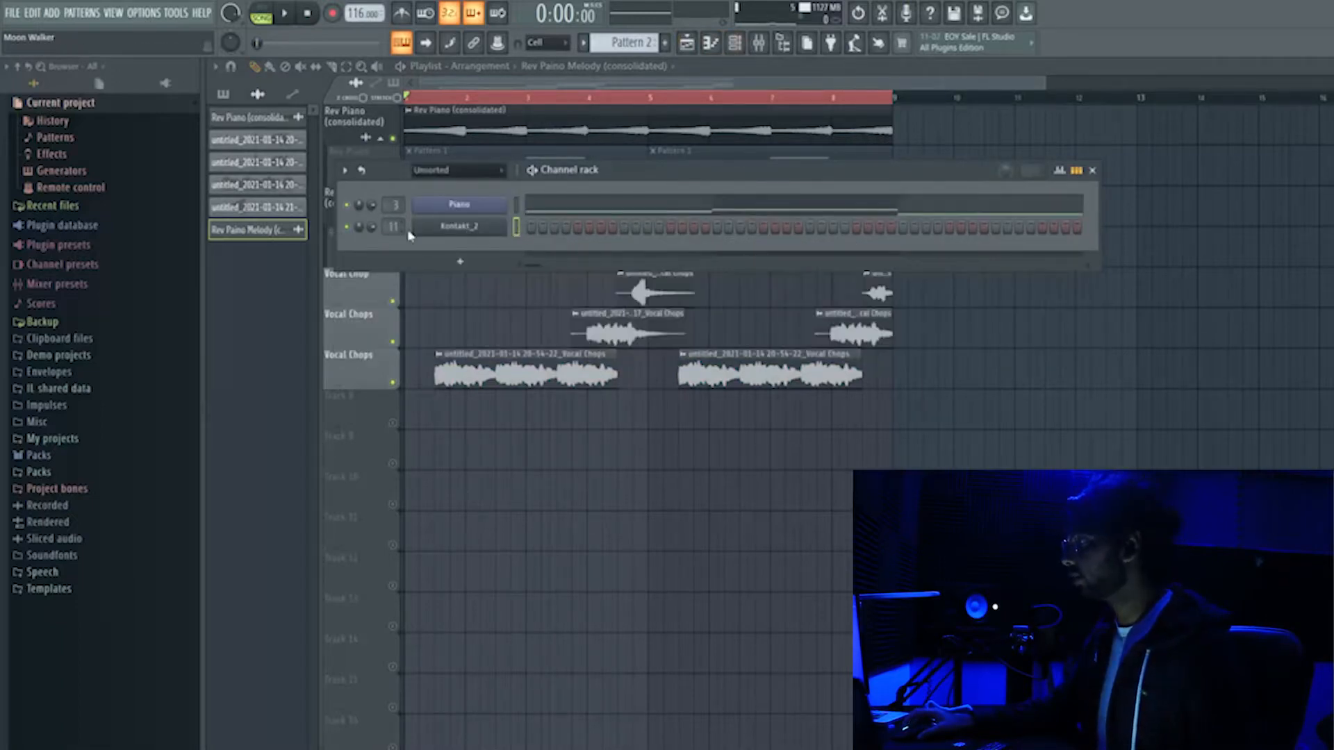
- Arm the Kontakt Vocal Chops mixer track and enable recording of audio and clips
click(758, 43)
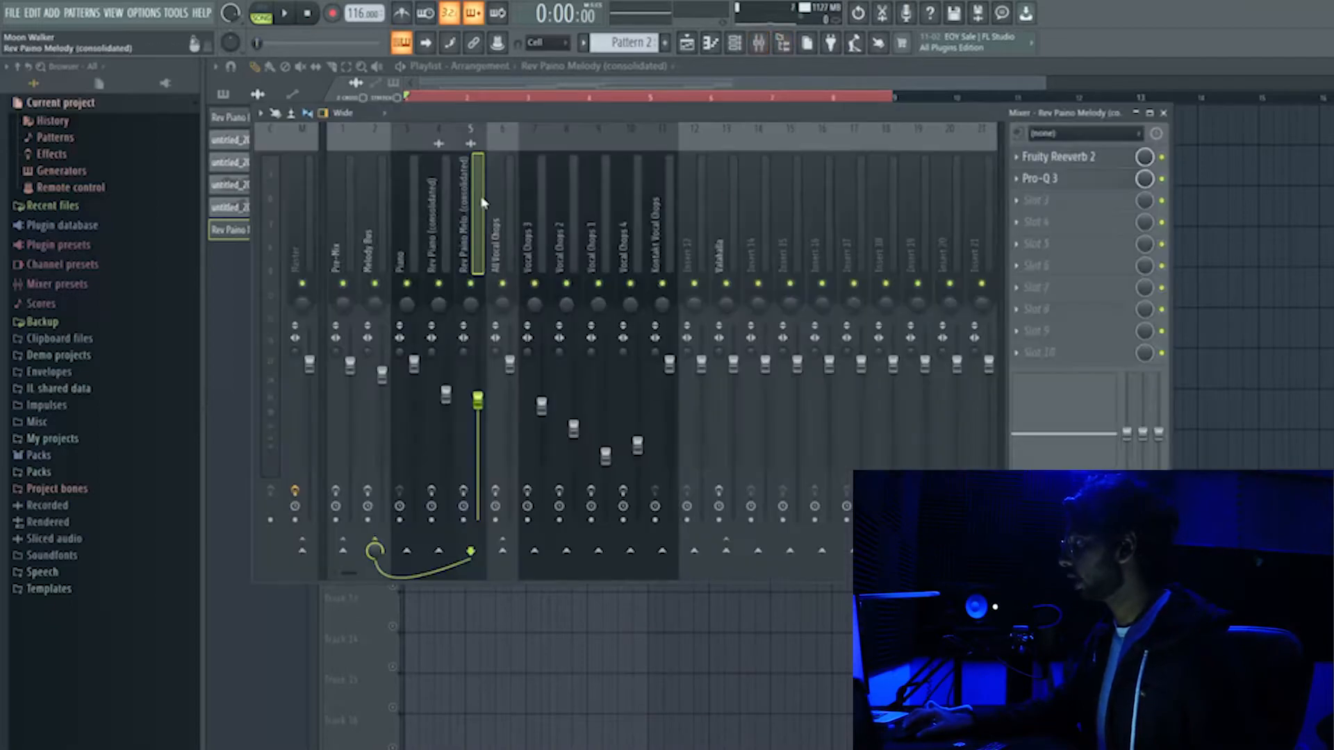
click(670, 217)
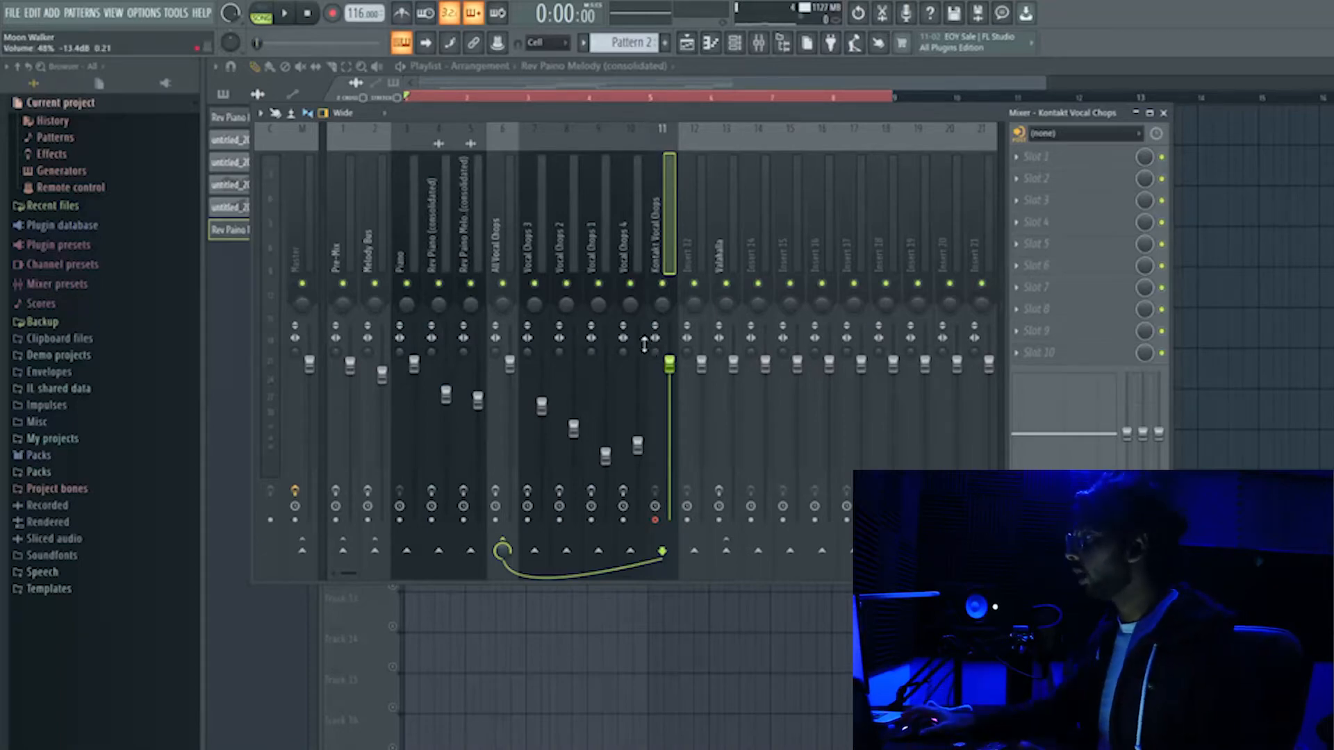
right_click(335, 11)
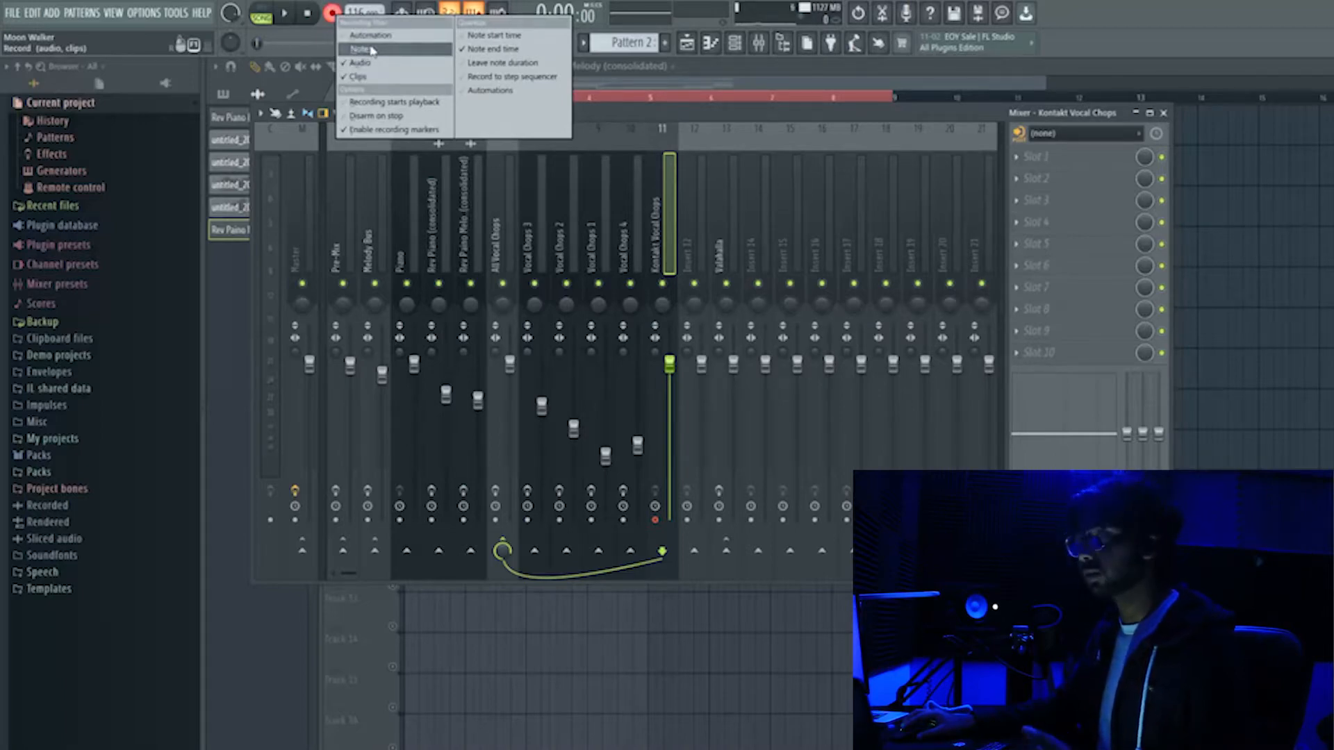
click(334, 17)
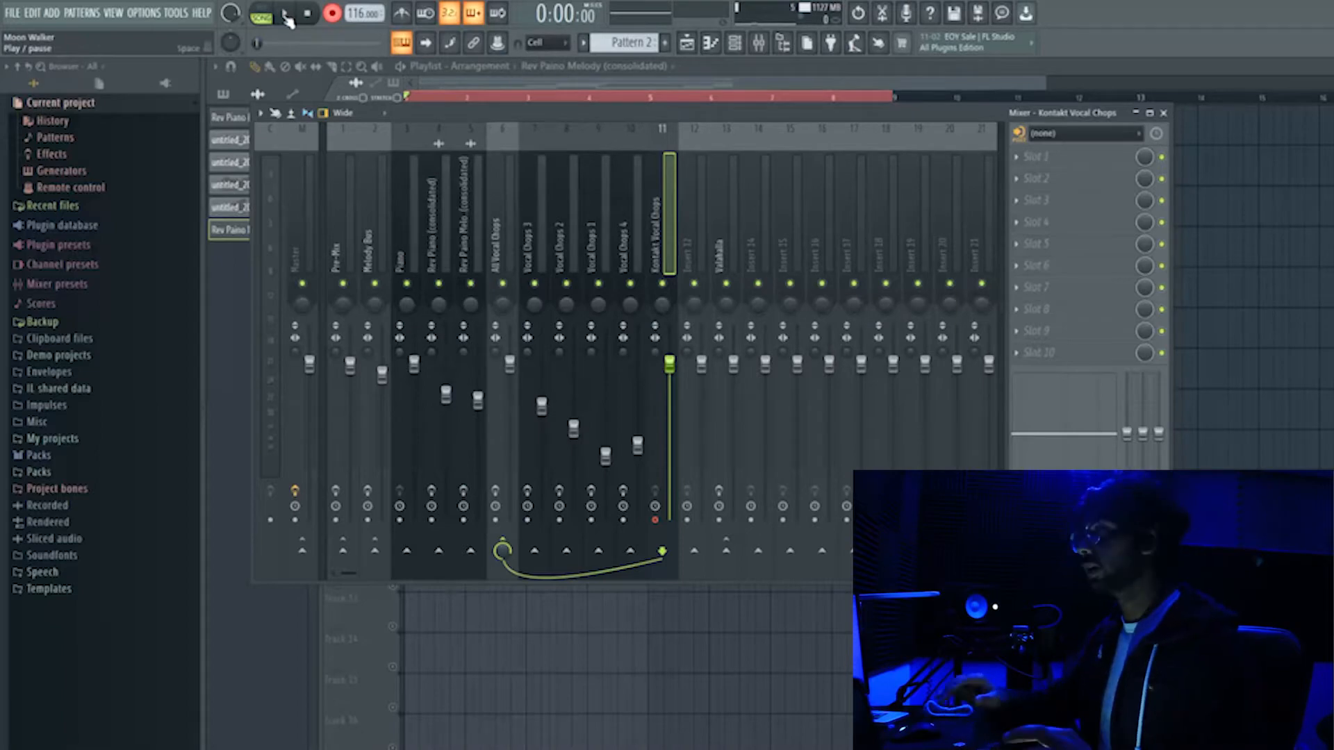
key(F9)
scroll(394, 490, up, 3)
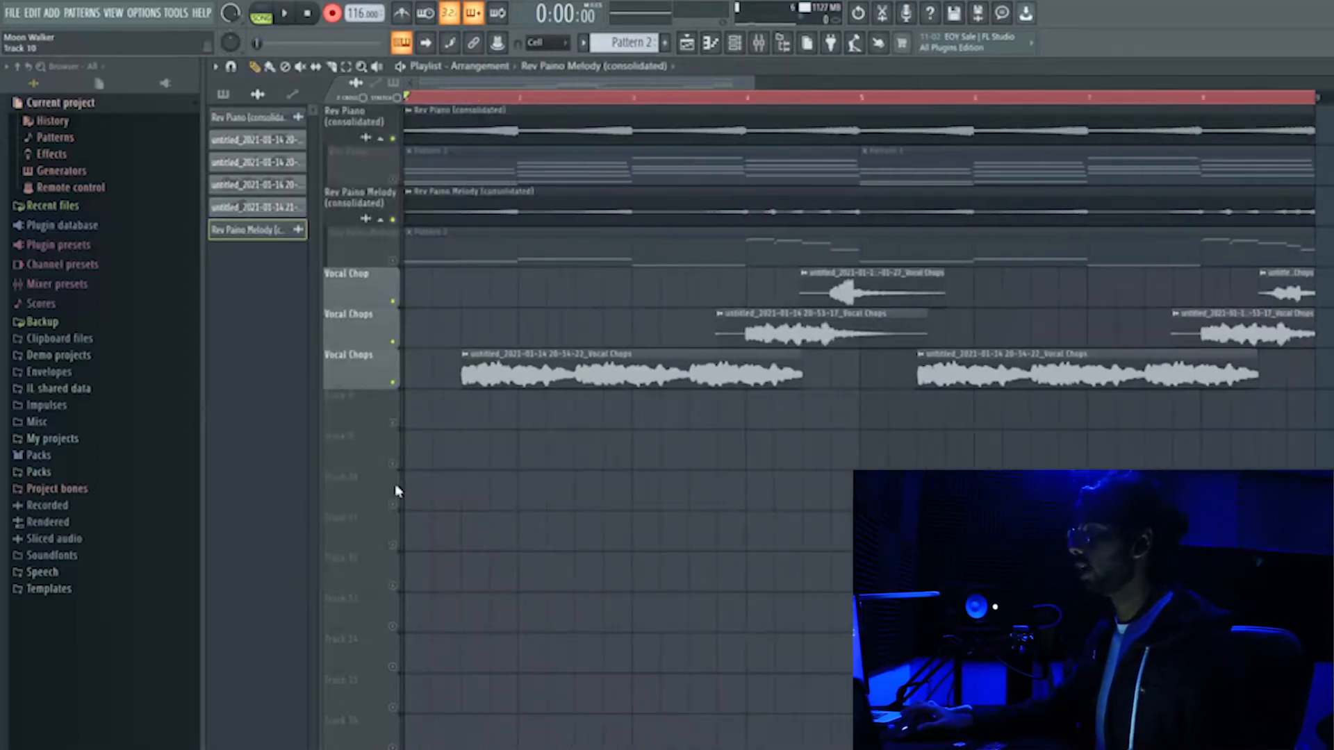
scroll(394, 490, down, 3)
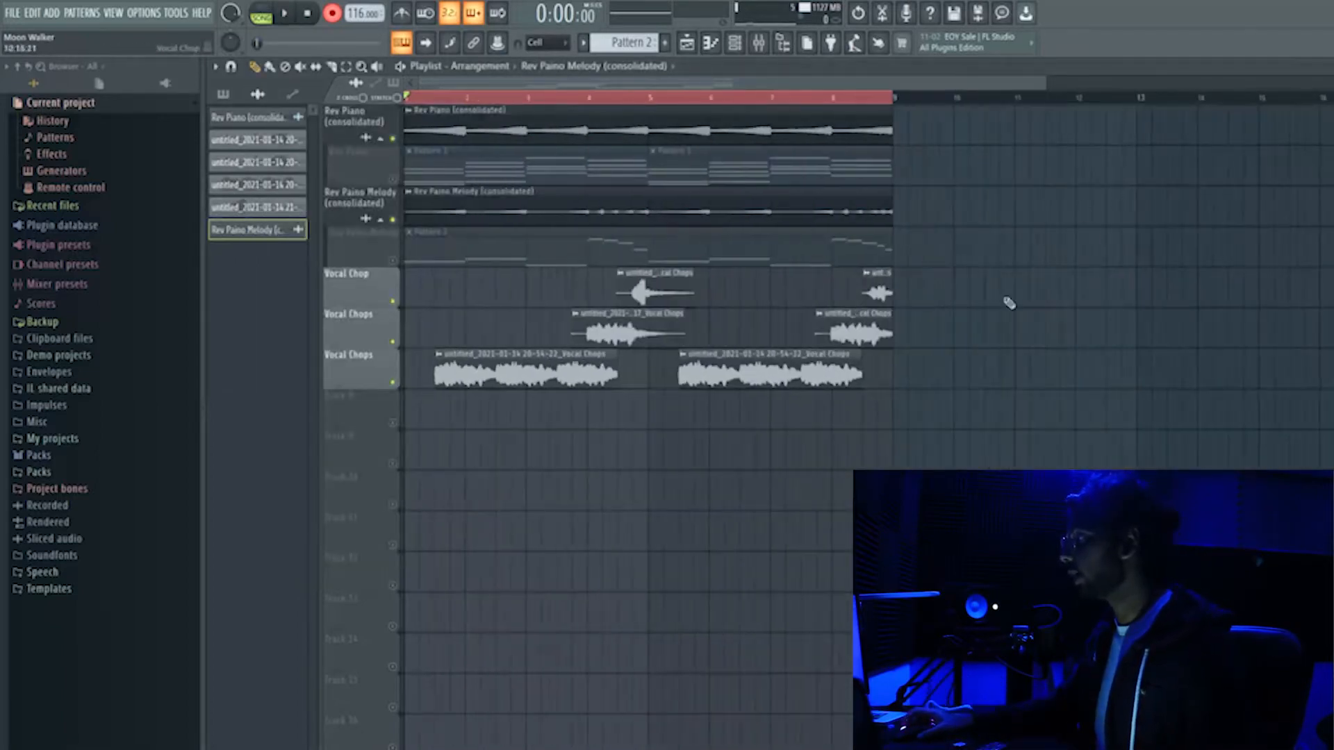
scroll(435, 482, up, 3)
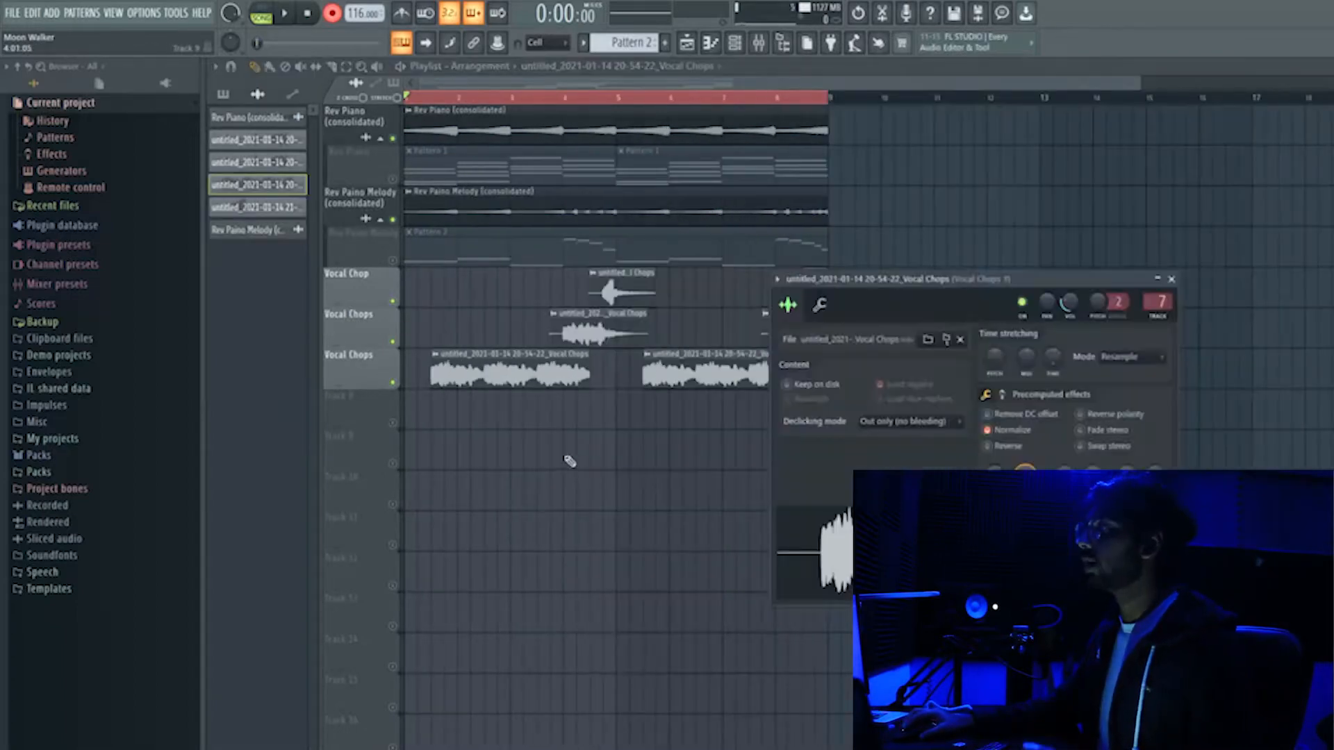
key(Escape)
scroll(432, 413, up, 3)
double_click(561, 375)
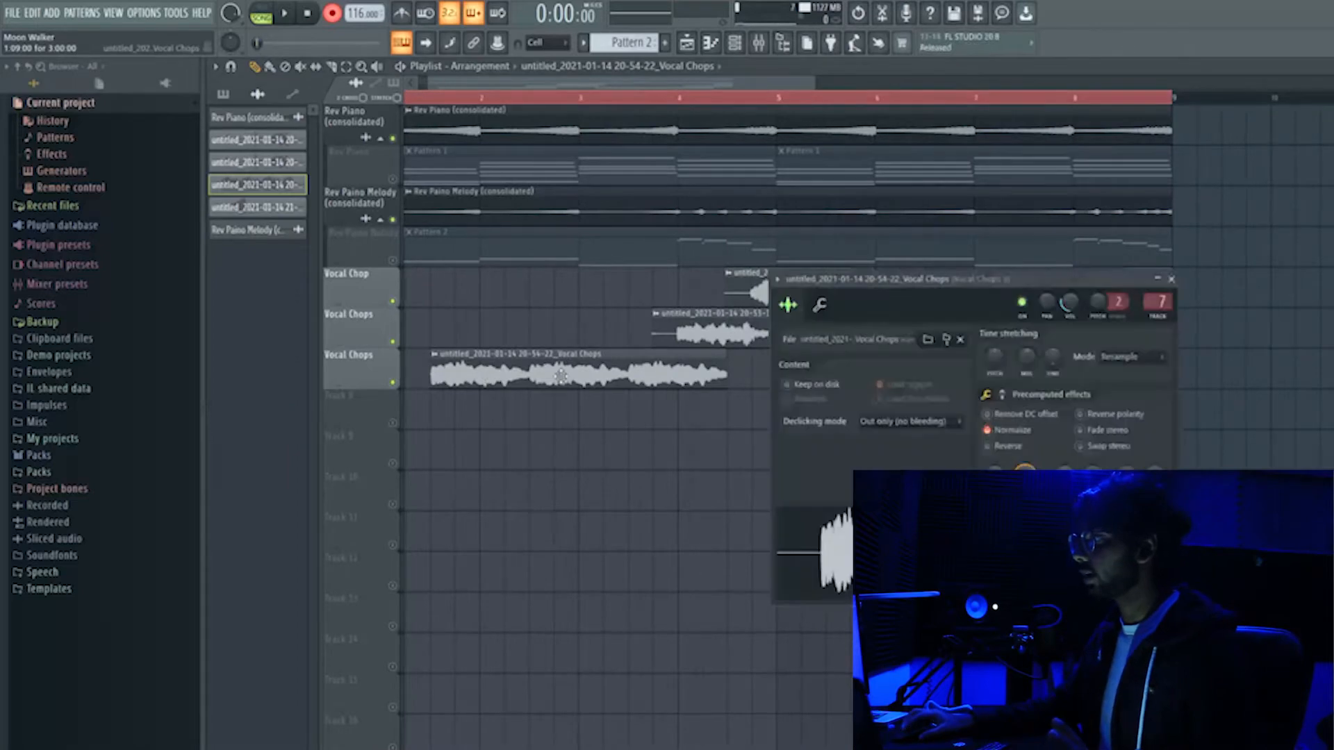
key(Escape)
scroll(790, 411, down, 3)
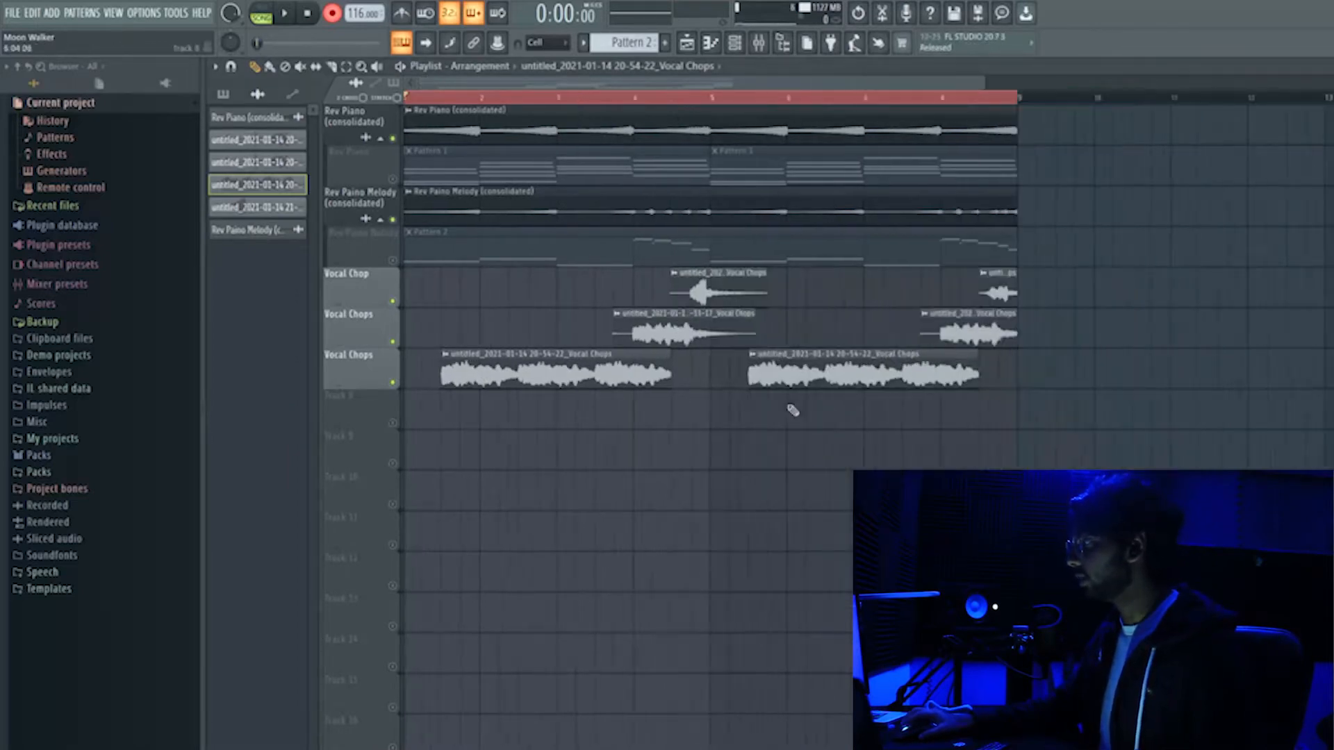
double_click(677, 333)
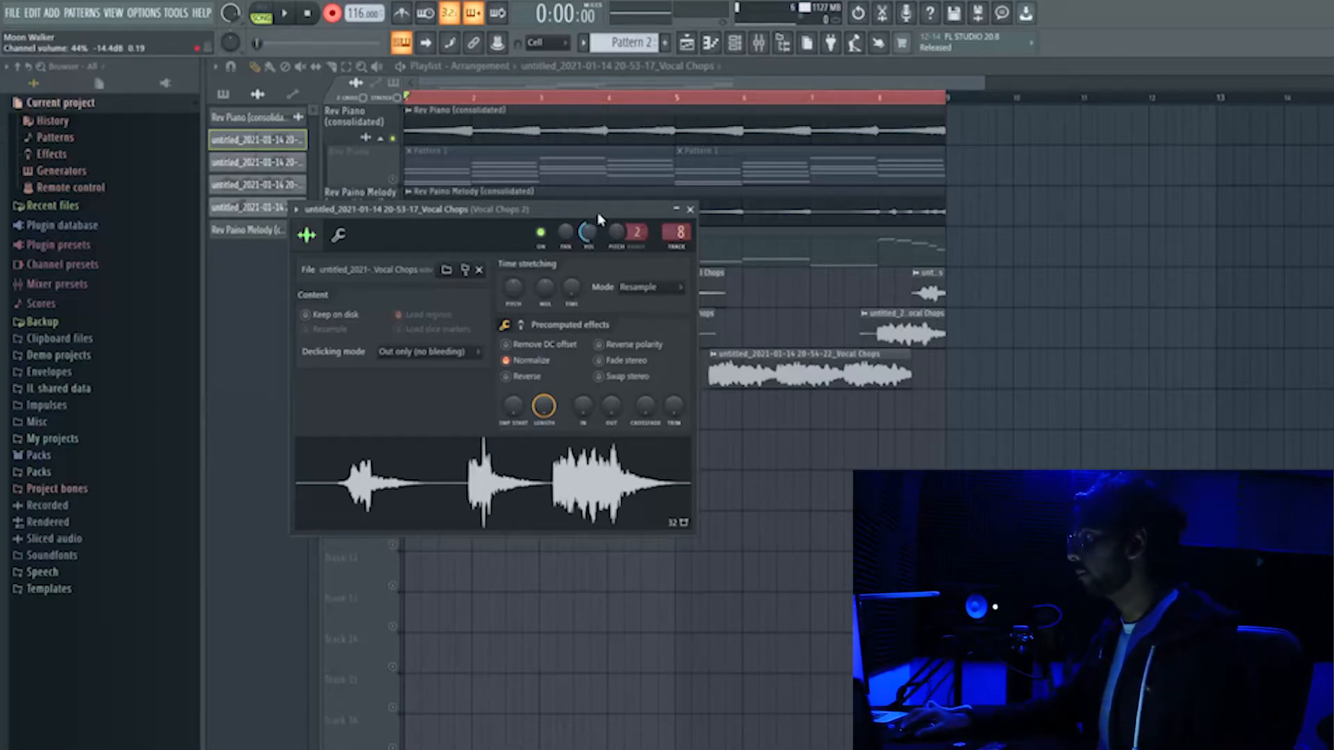
drag(603, 212, 623, 209)
key(Escape)
scroll(486, 219, down, 3)
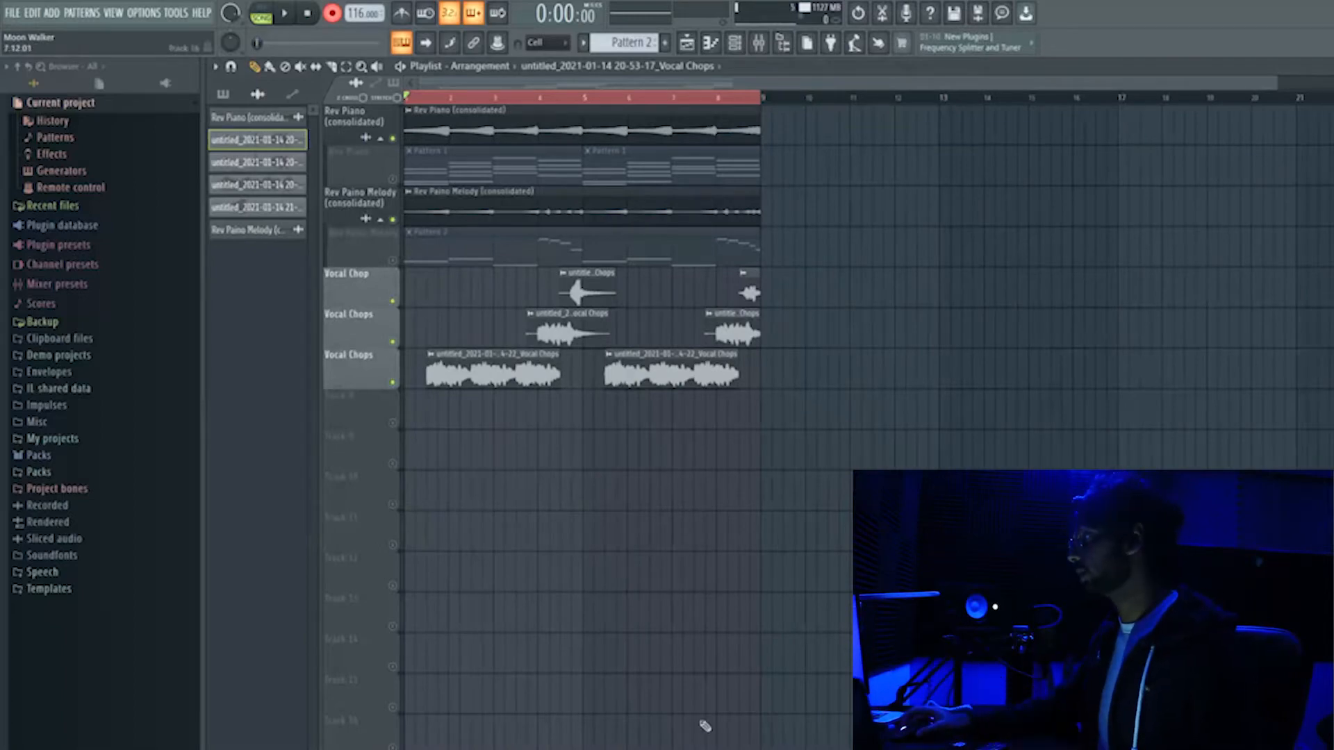
scroll(523, 588, up, 3)
scroll(524, 589, down, 3)
click(488, 351)
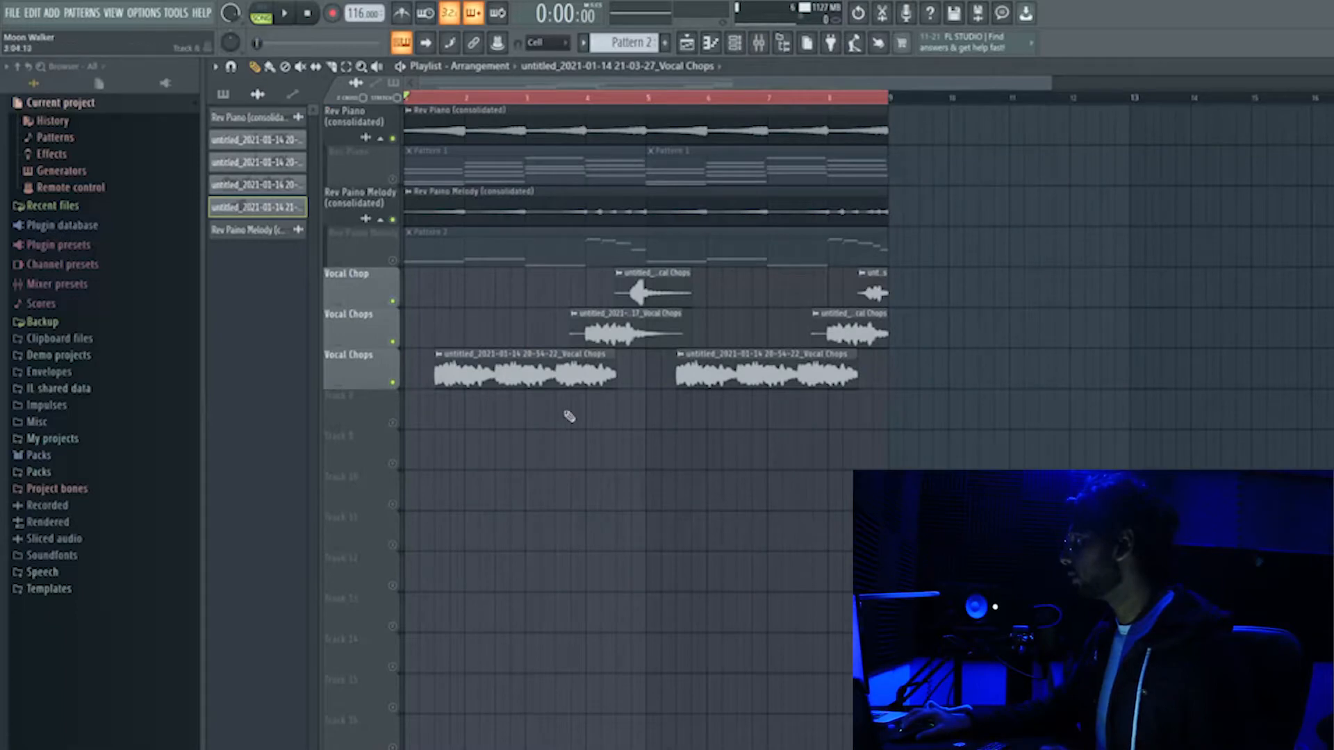
key(F9)
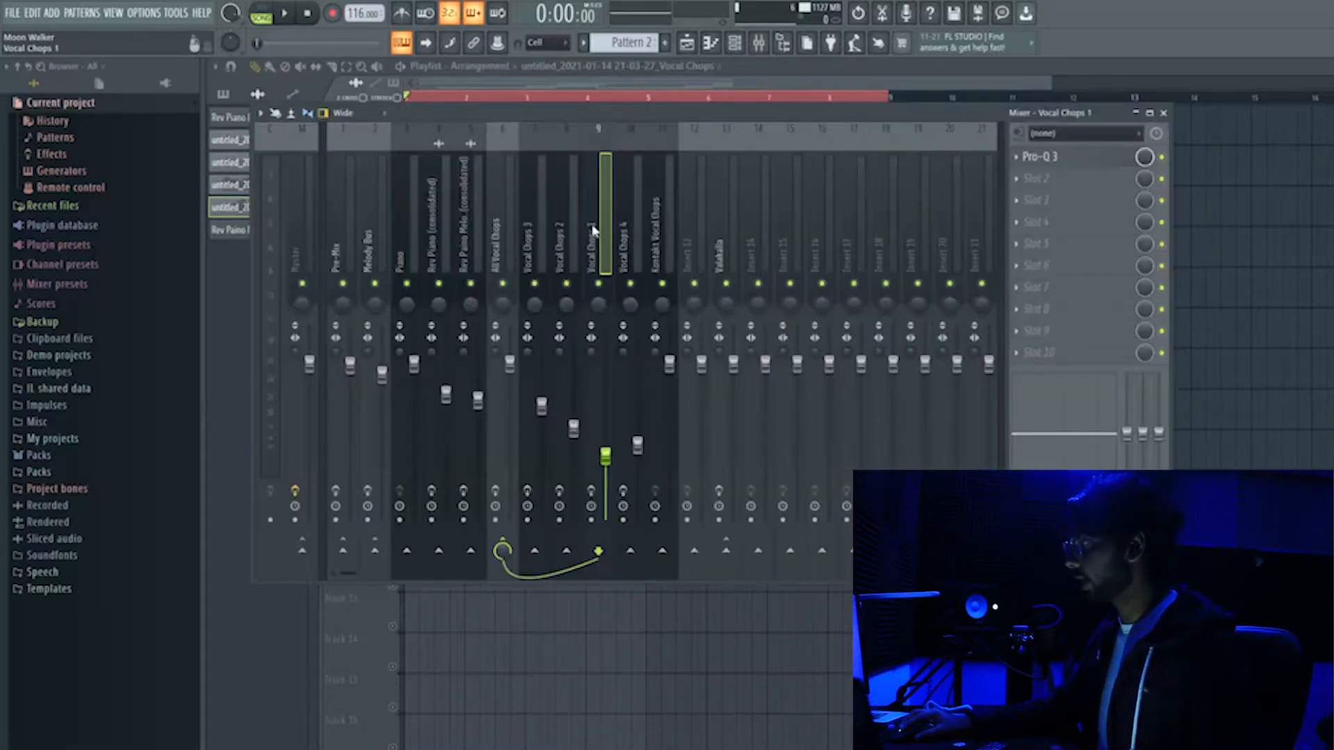
key(F9)
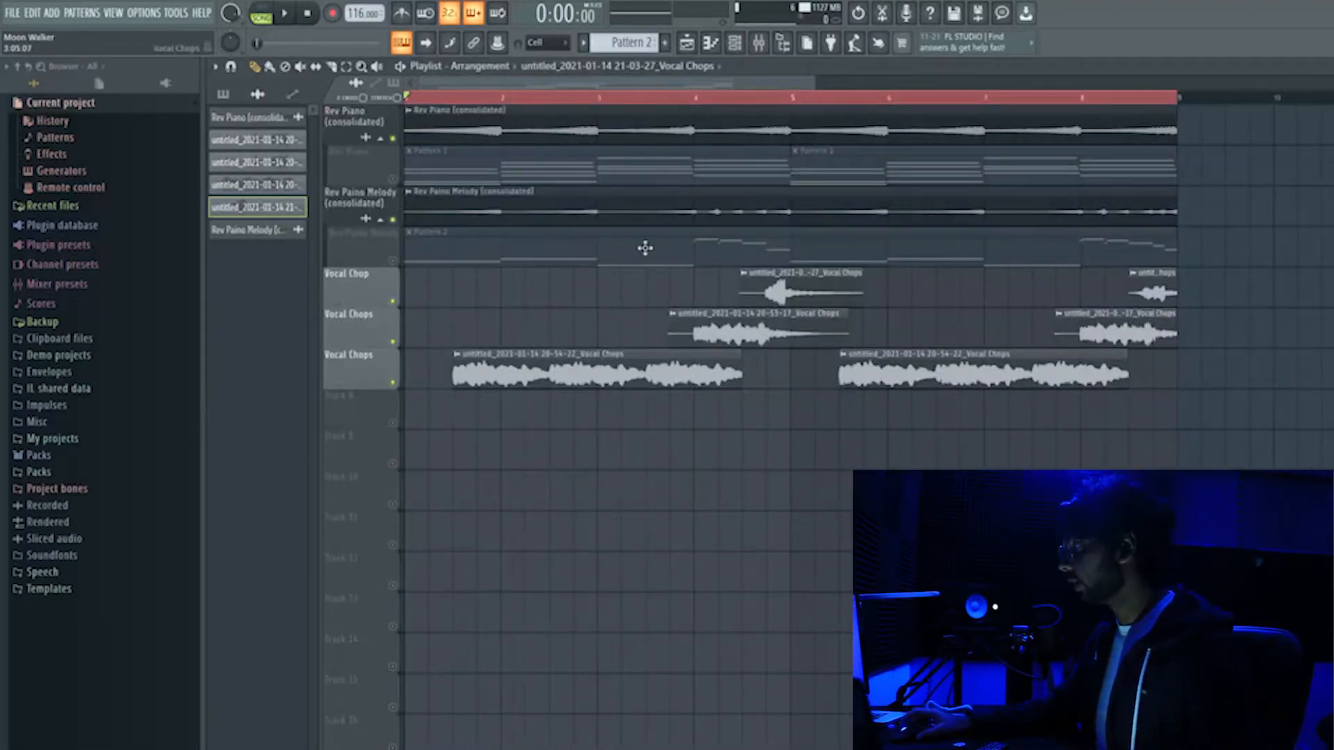
- Examine the Fruity Reeverb 2 settings on the Rev Piano mixer track, including its stereo separation
click(758, 42)
click(442, 256)
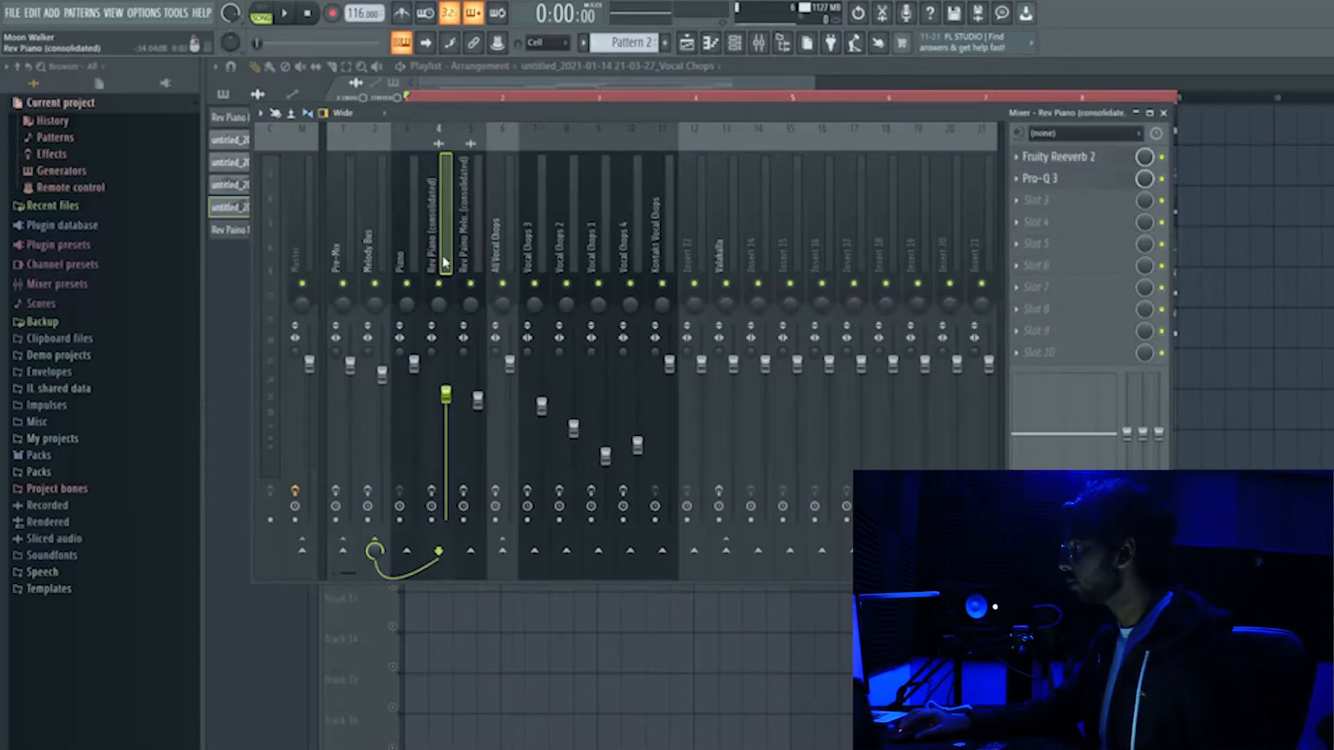
click(1057, 158)
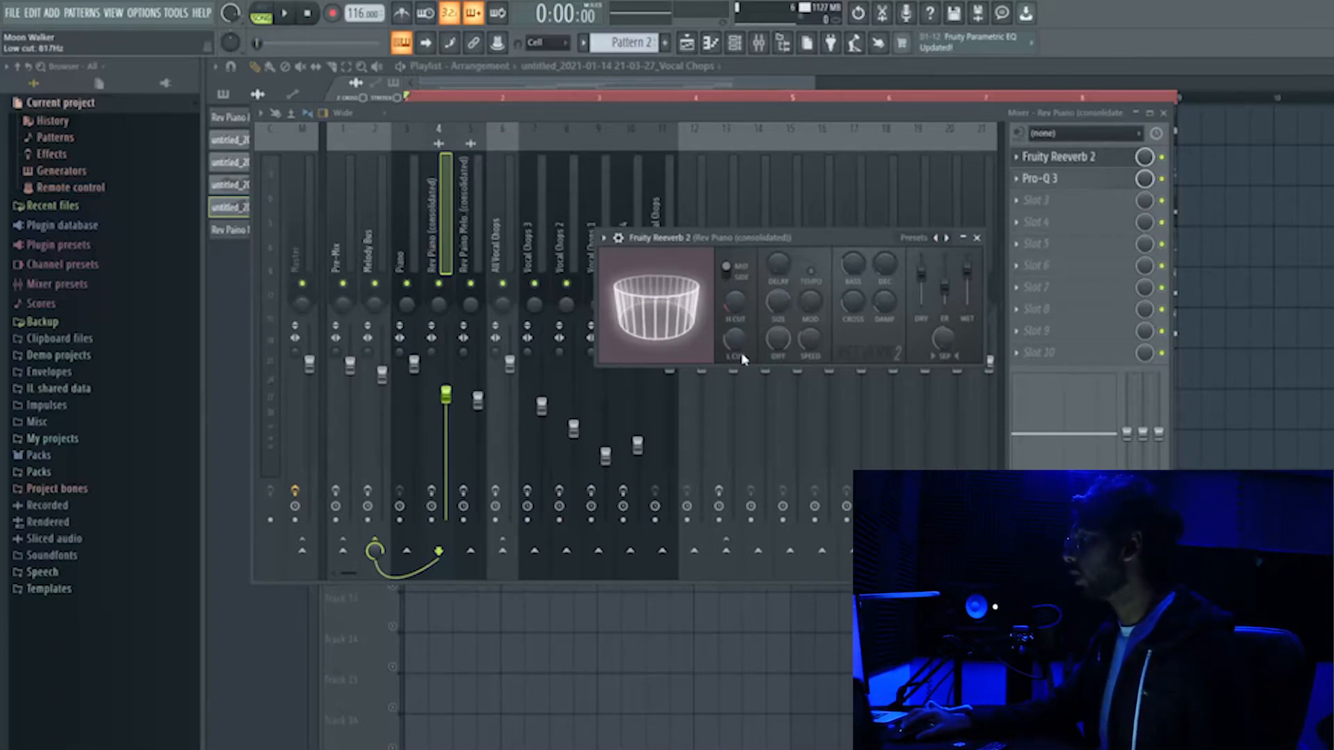
drag(946, 332, 945, 328)
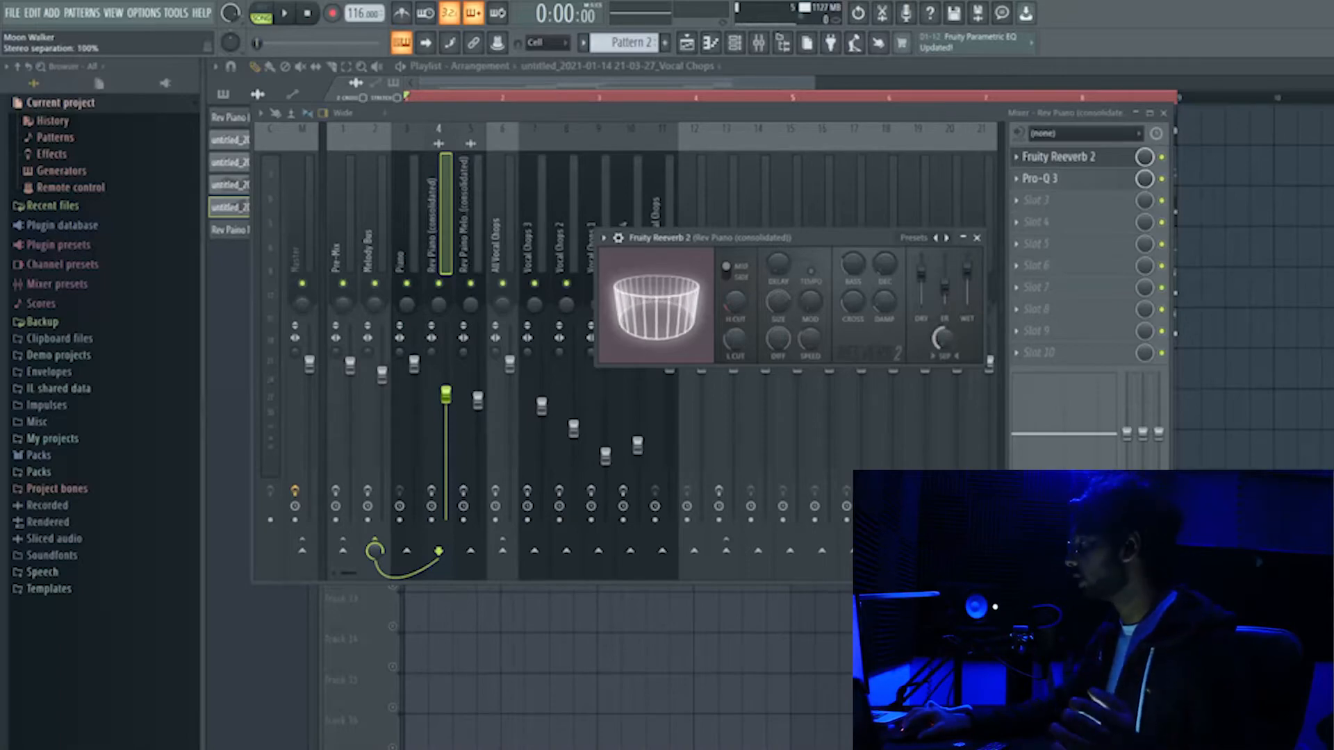
click(977, 237)
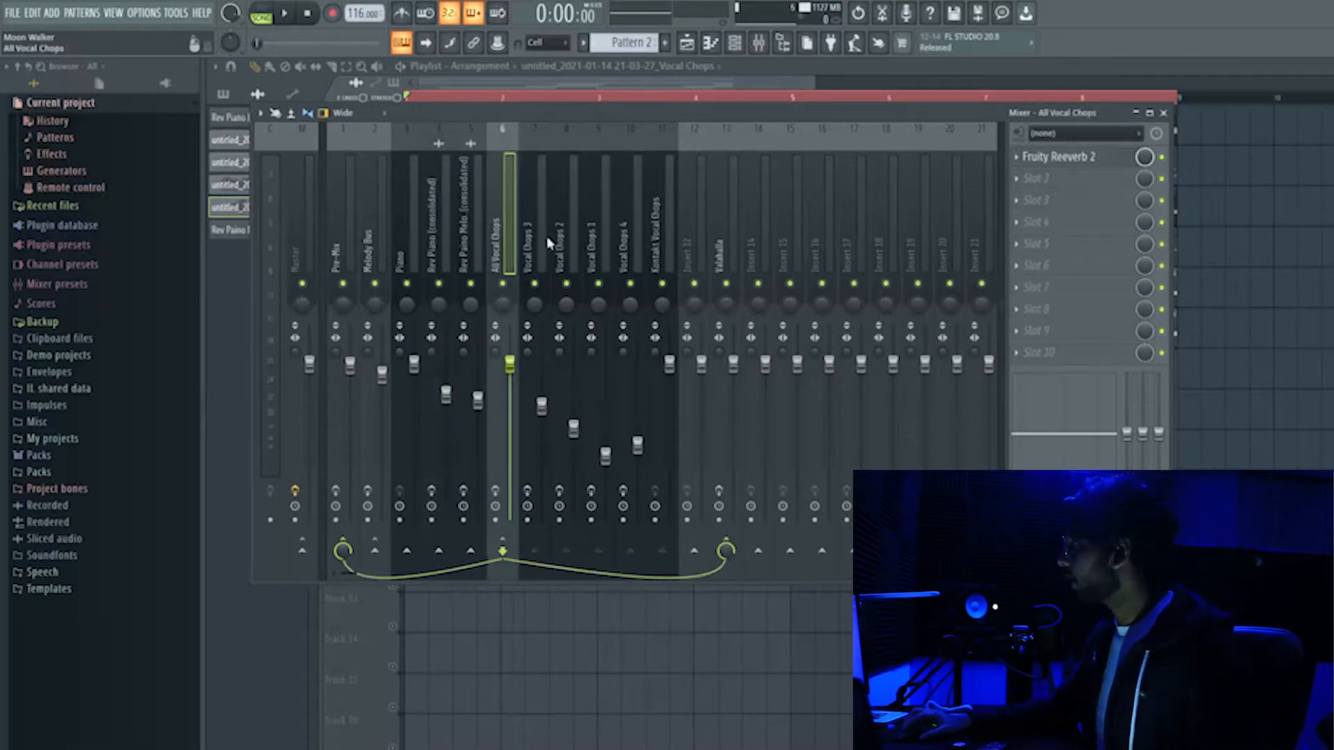
- Examine the Fruity Reeverb 2 settings on the Rev Piano Melody mixer track
click(467, 257)
click(439, 246)
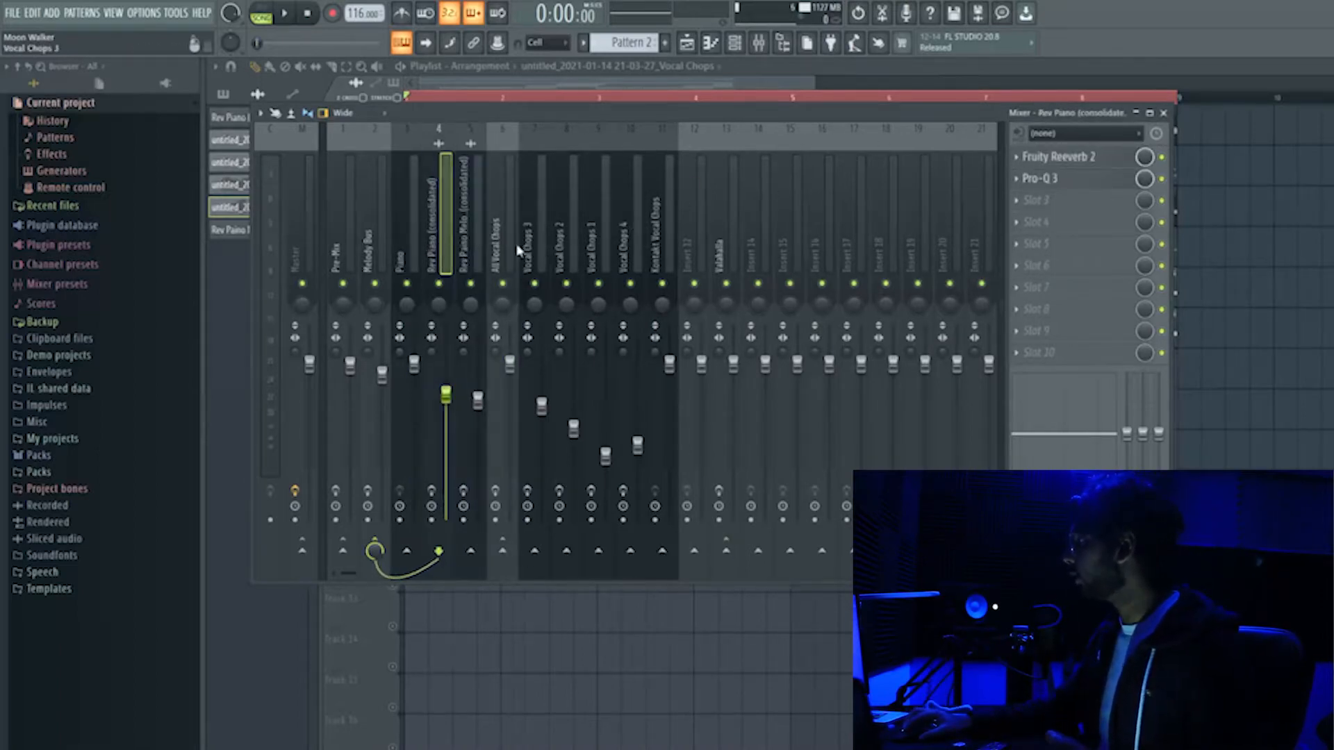
key(Right)
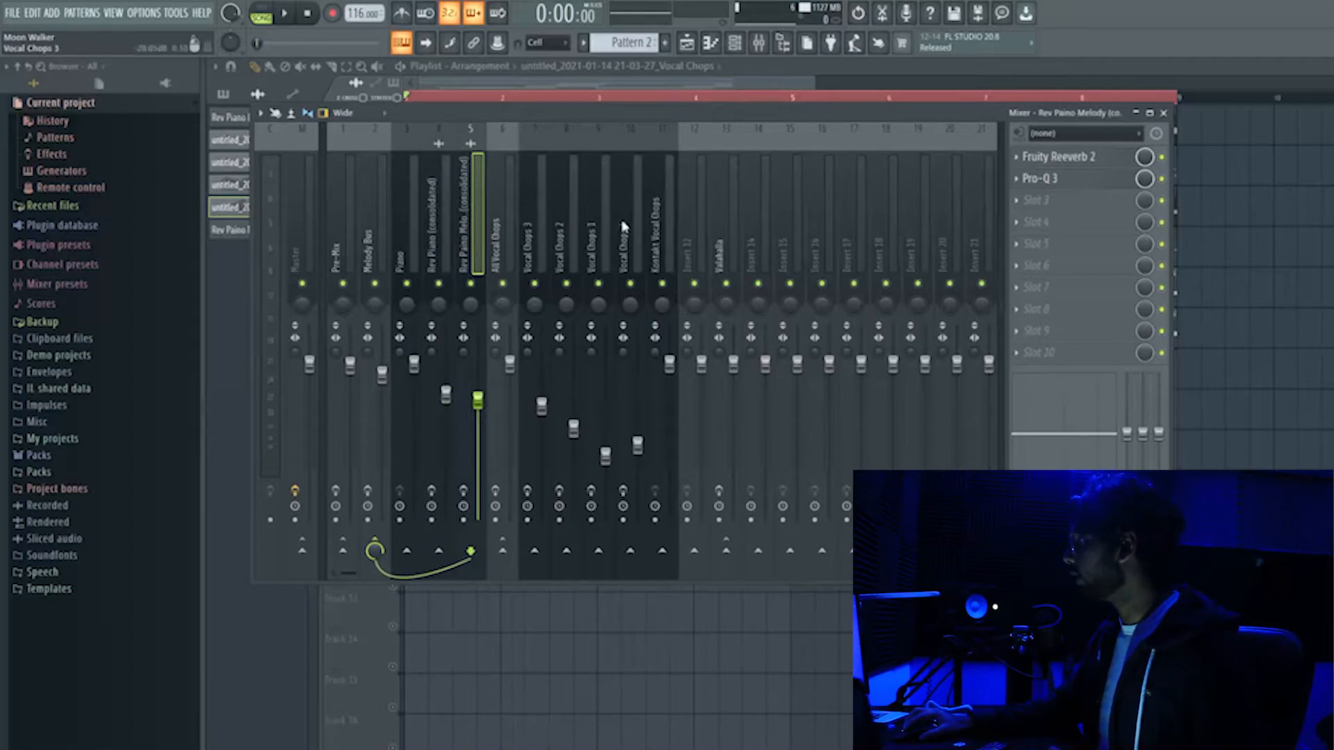
click(1079, 165)
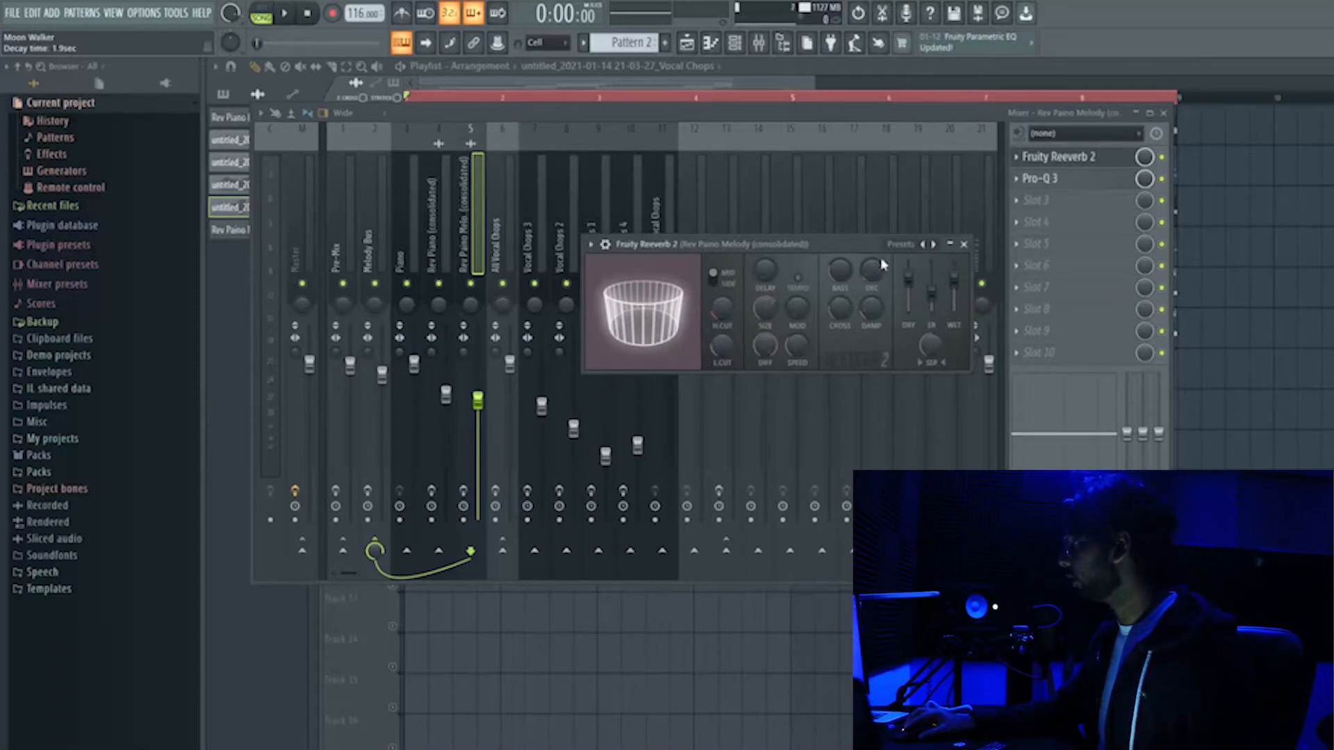
click(964, 244)
- Examine the Pro-Q 3 low-cut and high-cut bands on the Rev Piano mixer track
click(408, 257)
click(441, 257)
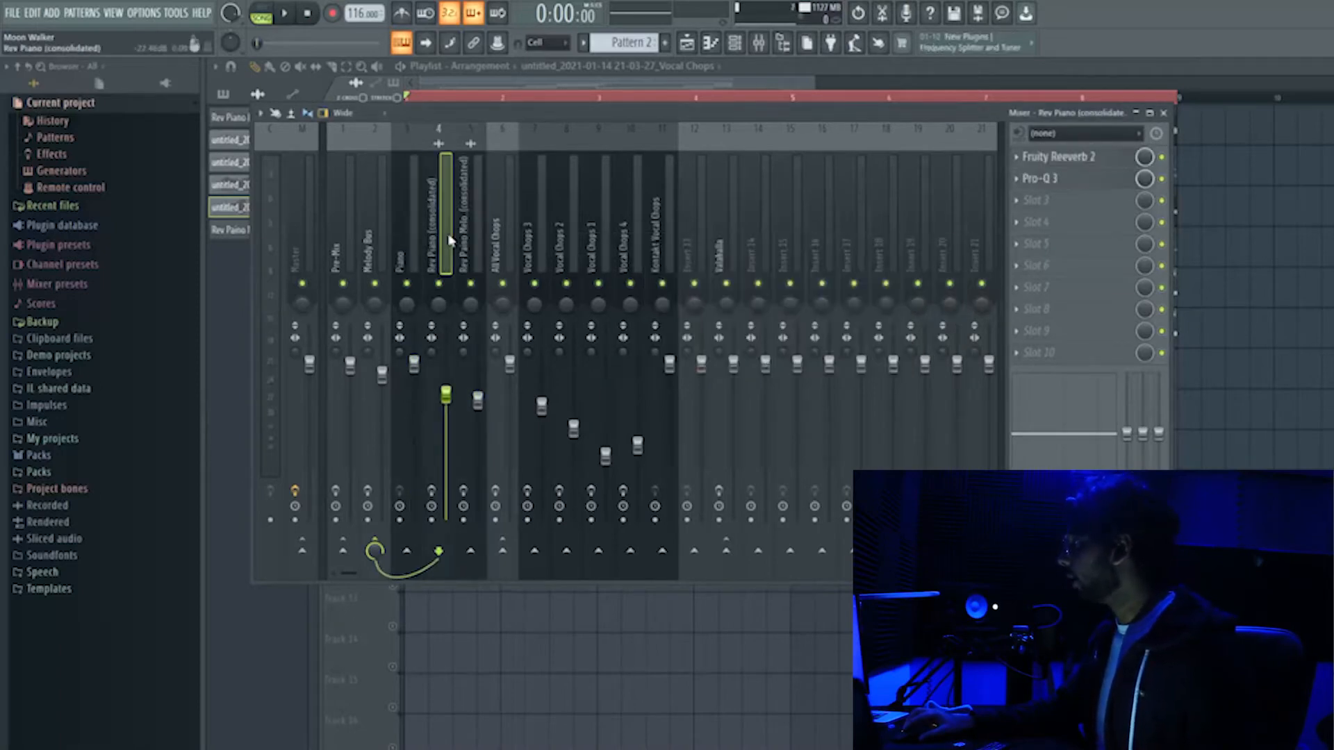
click(472, 257)
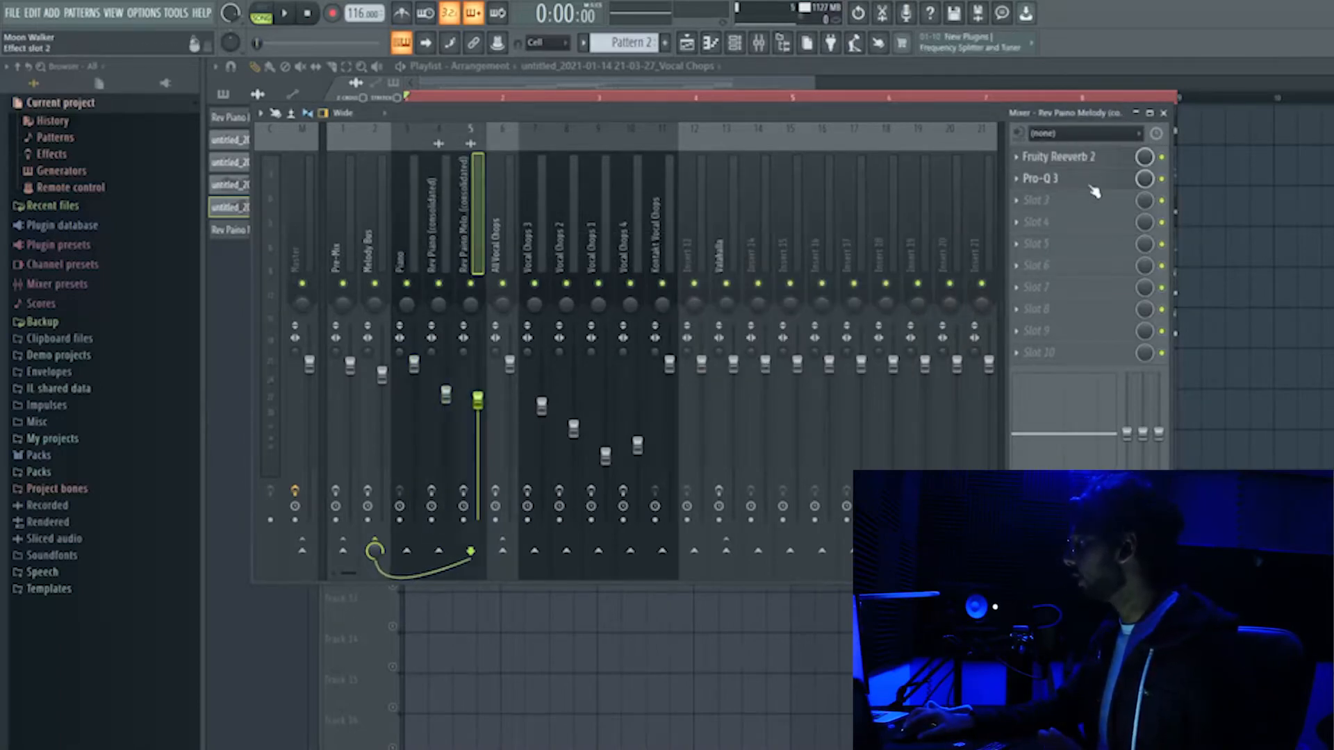
click(449, 233)
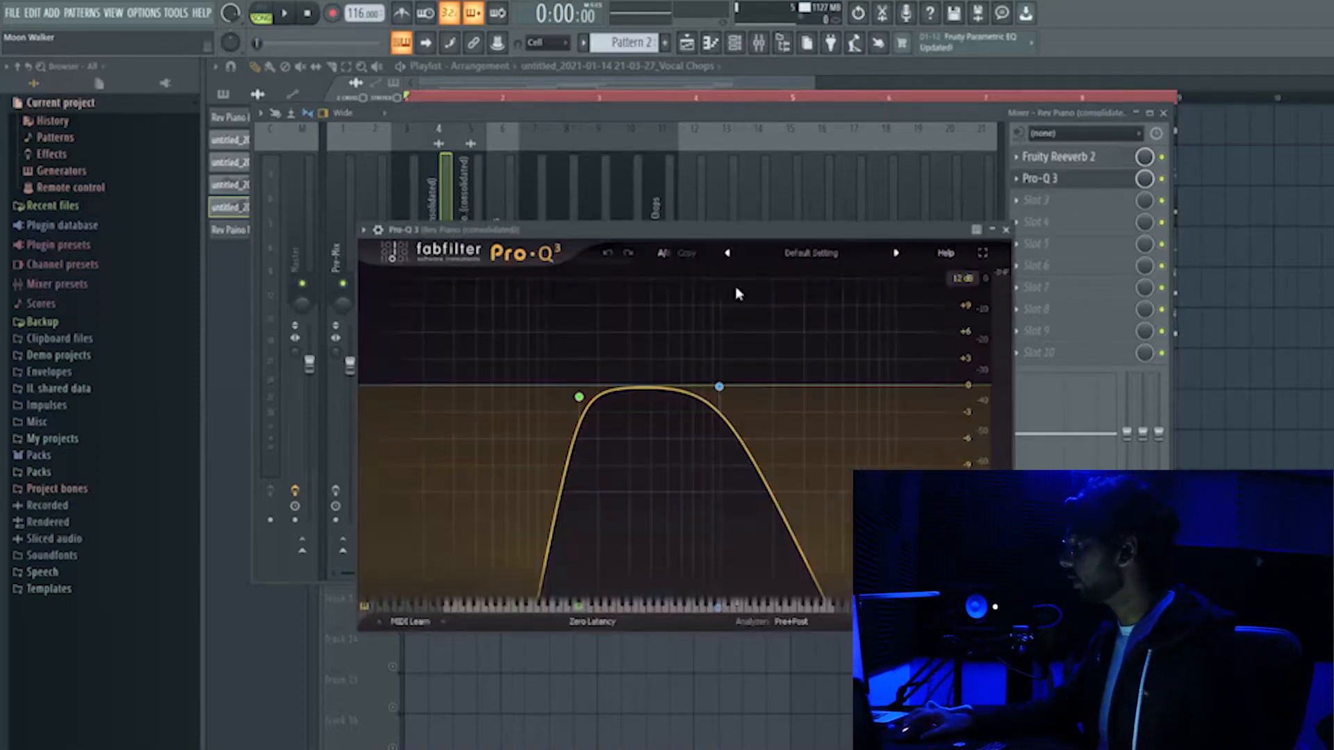
mouse_move(579, 398)
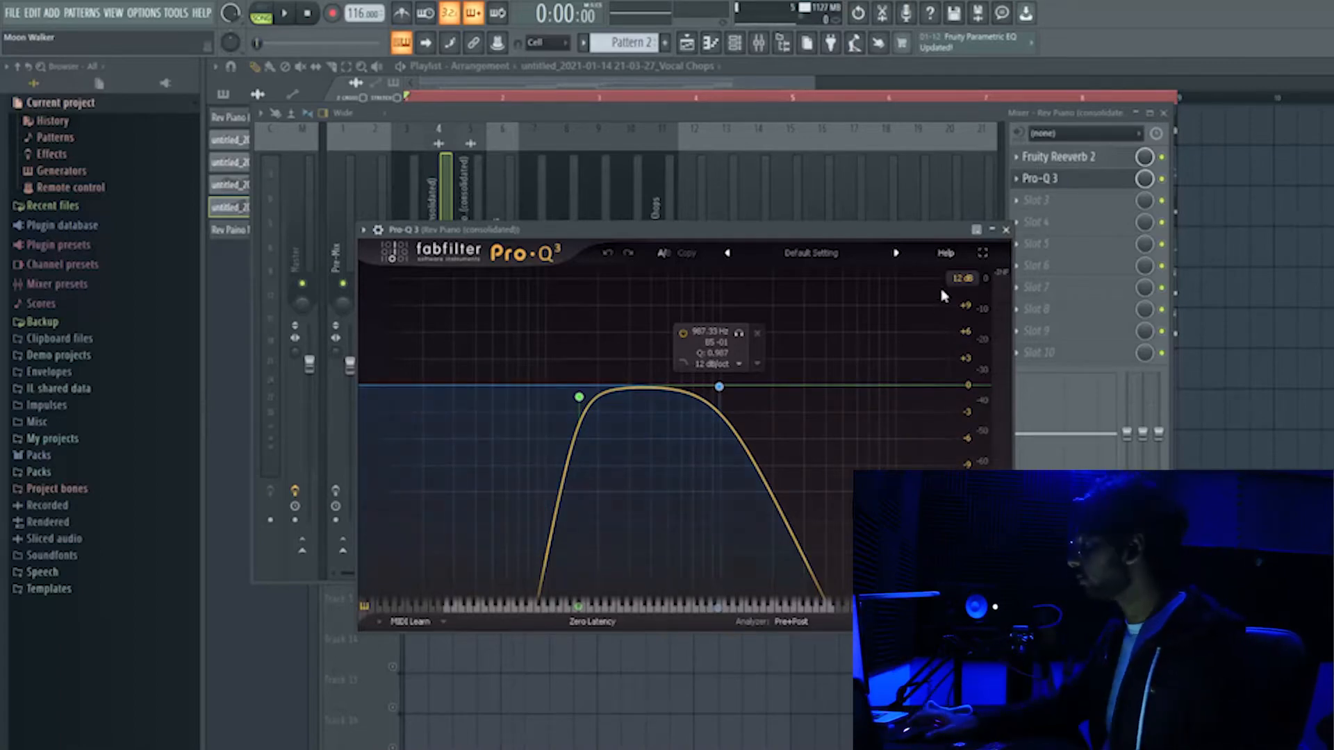
click(1005, 229)
- Examine the Pro-Q 3 equalizer curve on the Rev Piano Melody mixer track
click(1090, 184)
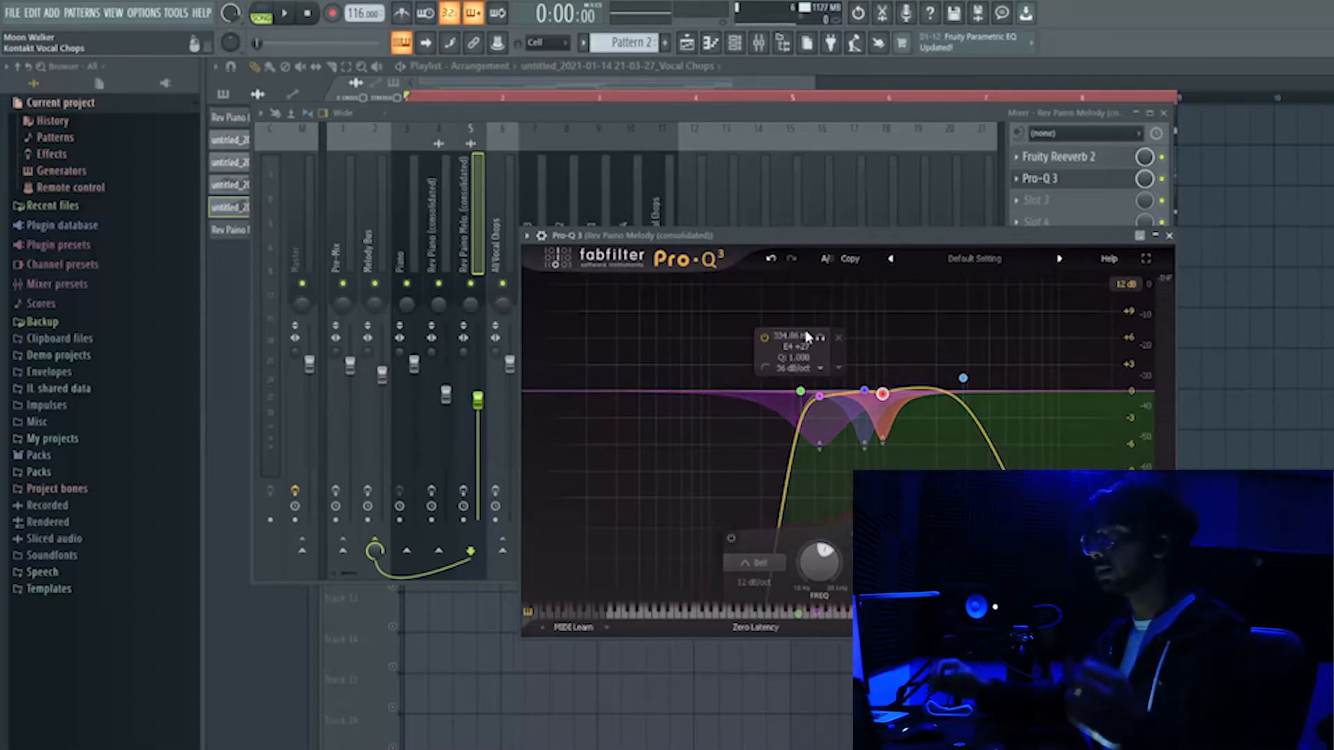
click(1170, 235)
key(Right)
key(Left)
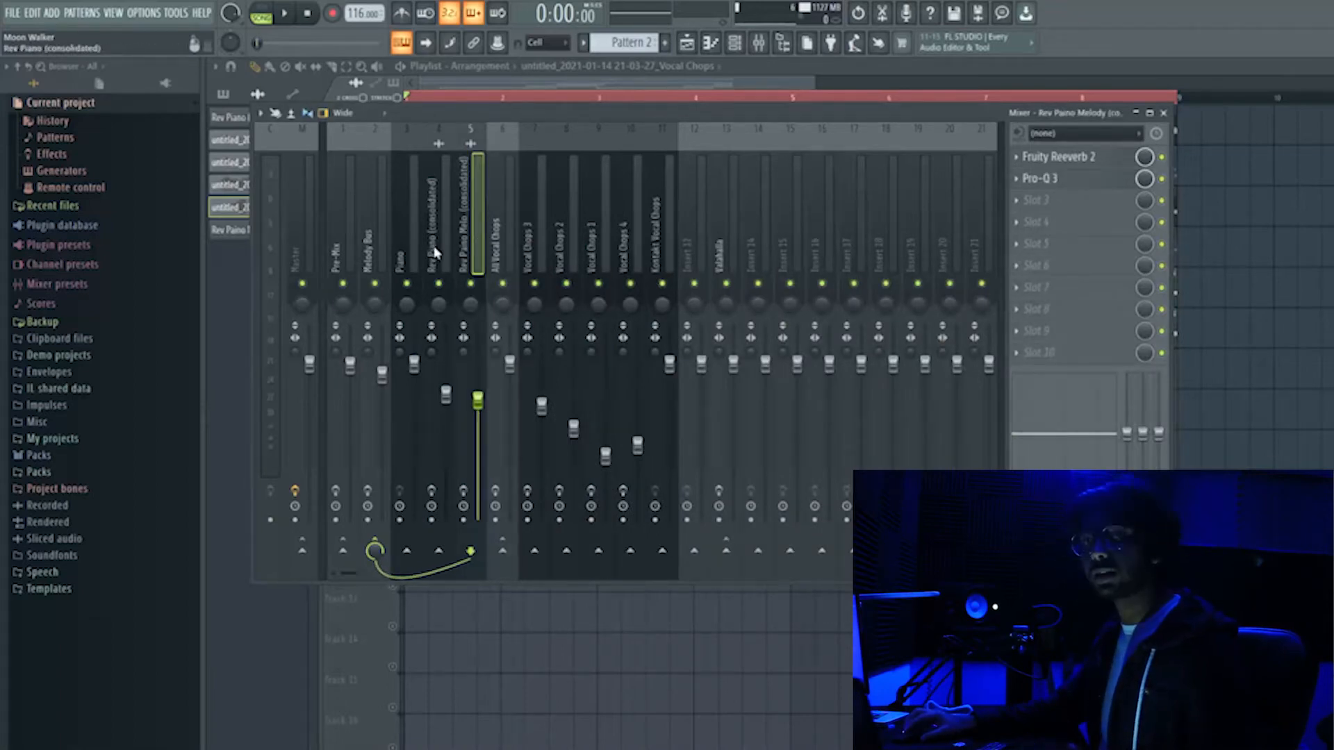
- Check the two reversed piano tracks' routing to the Melody Bus and examine its CLA-3A Stereo compressor settings and factory presets
ctrl+click(441, 253)
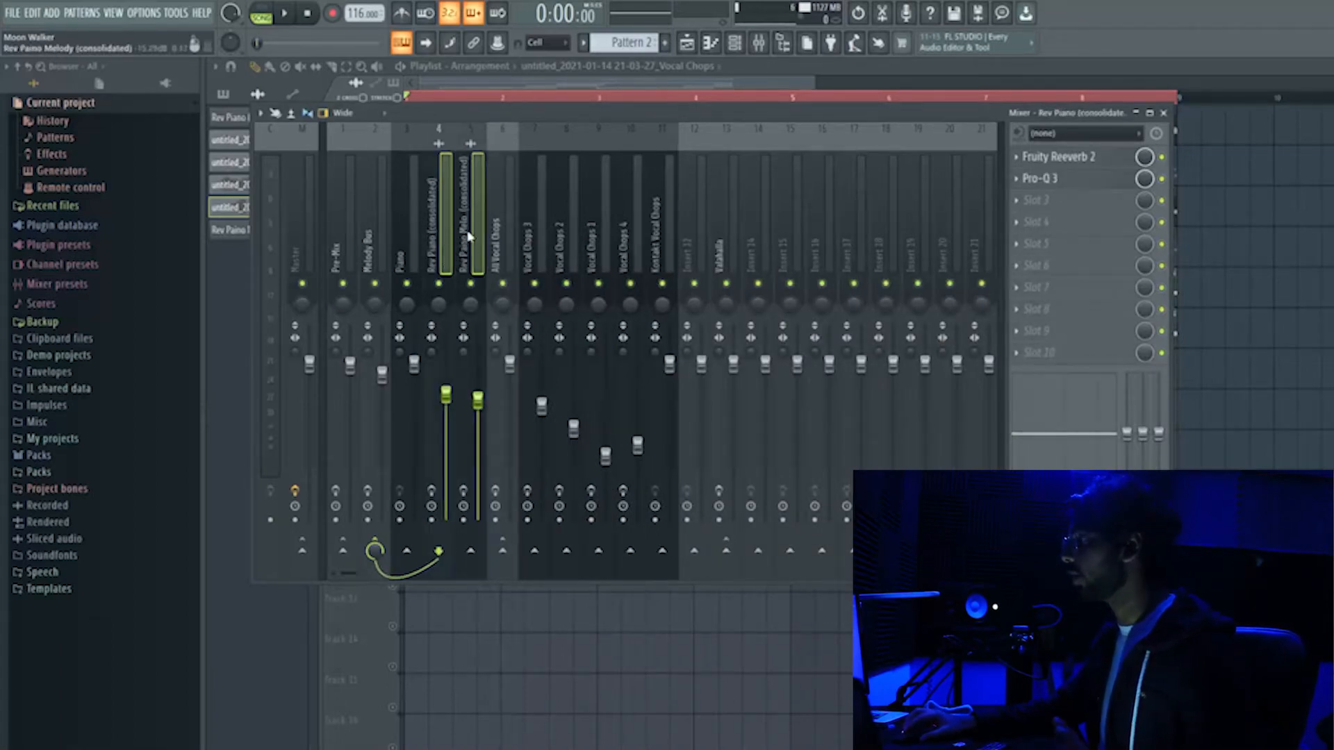
key(Left)
key(Right)
key(Left)
key(Left)
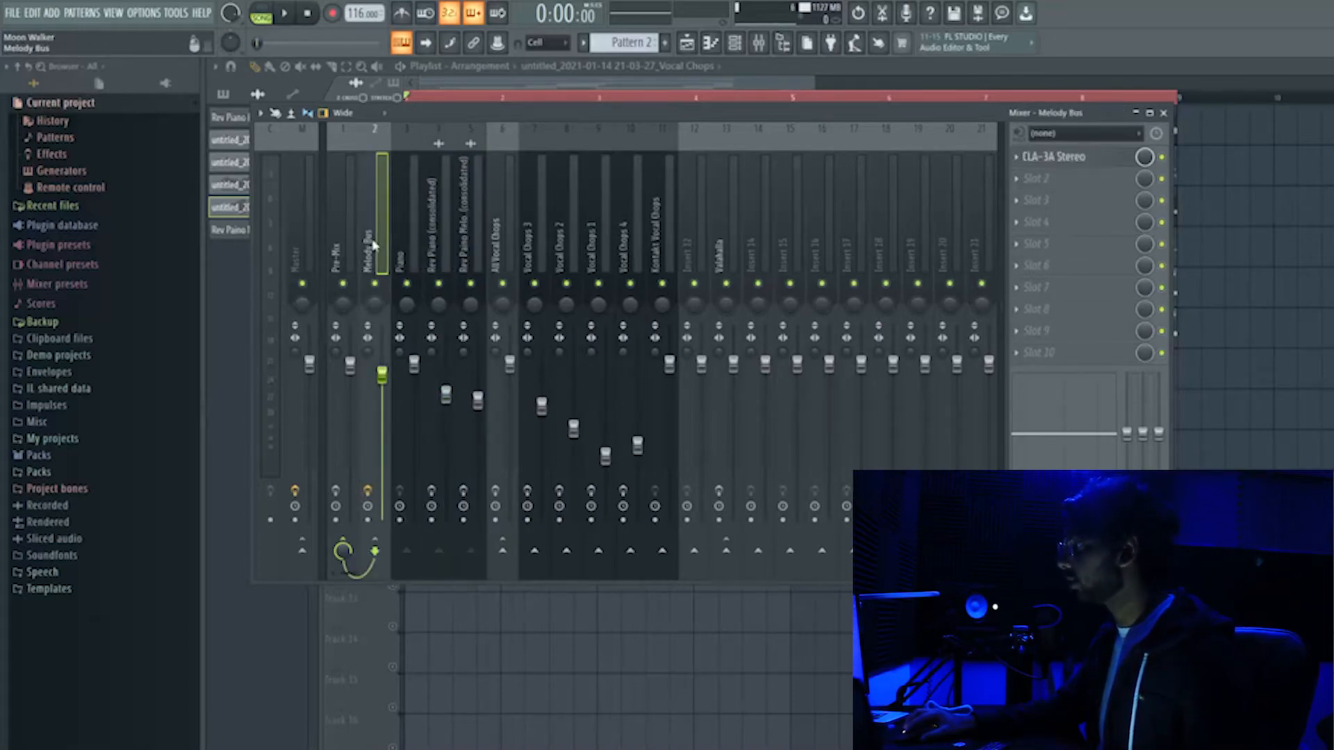
click(1050, 156)
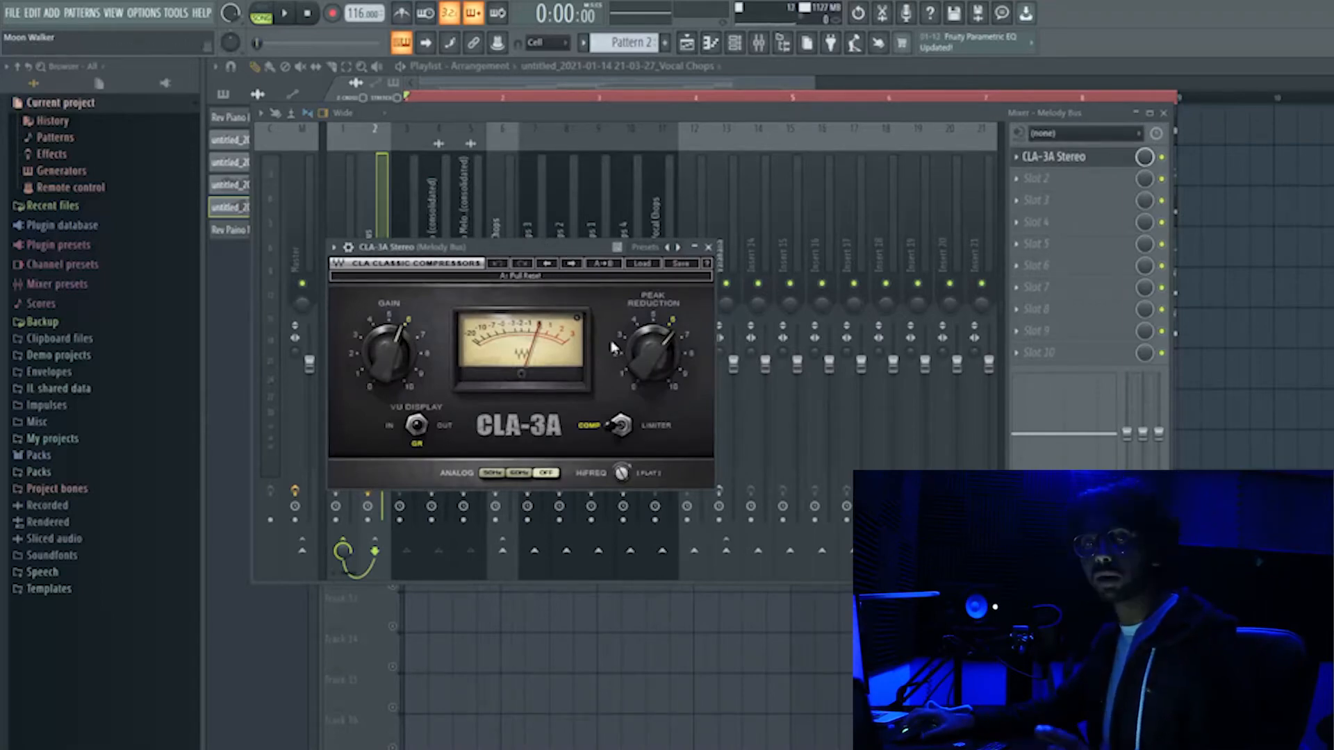
click(643, 264)
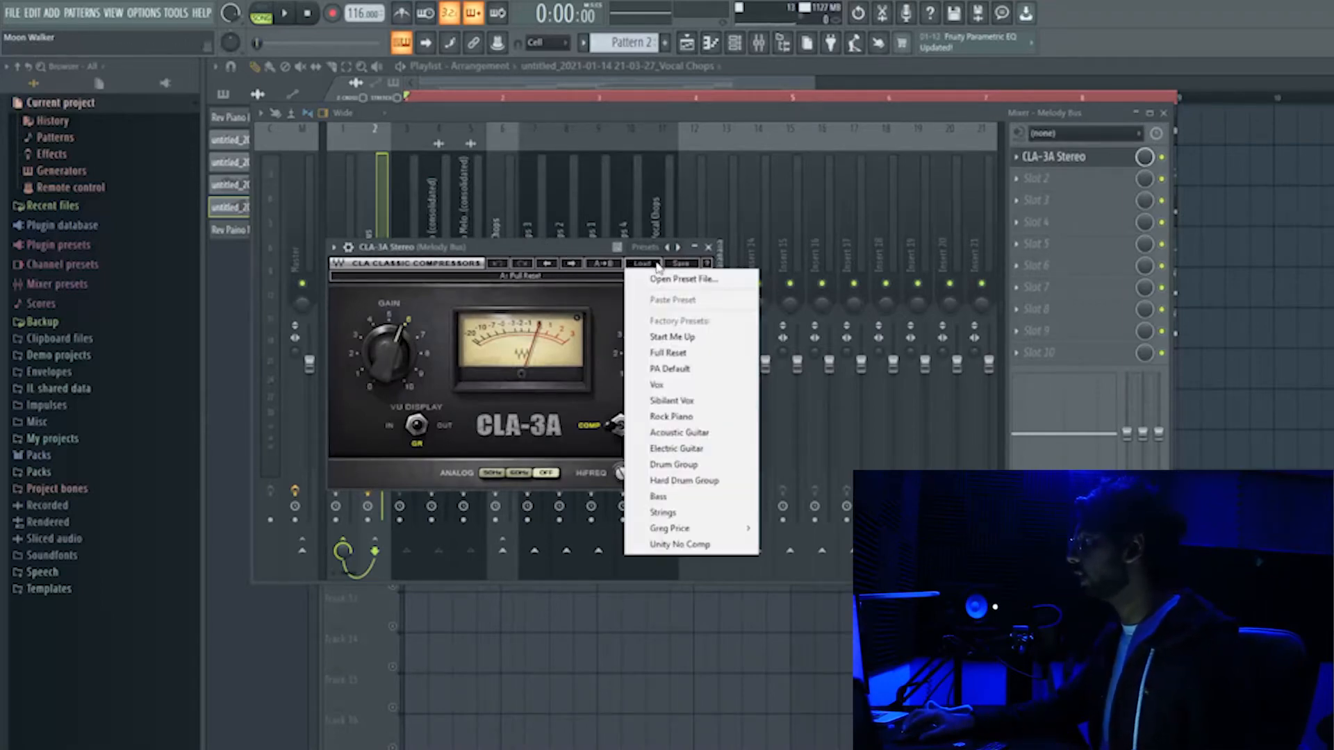
click(533, 271)
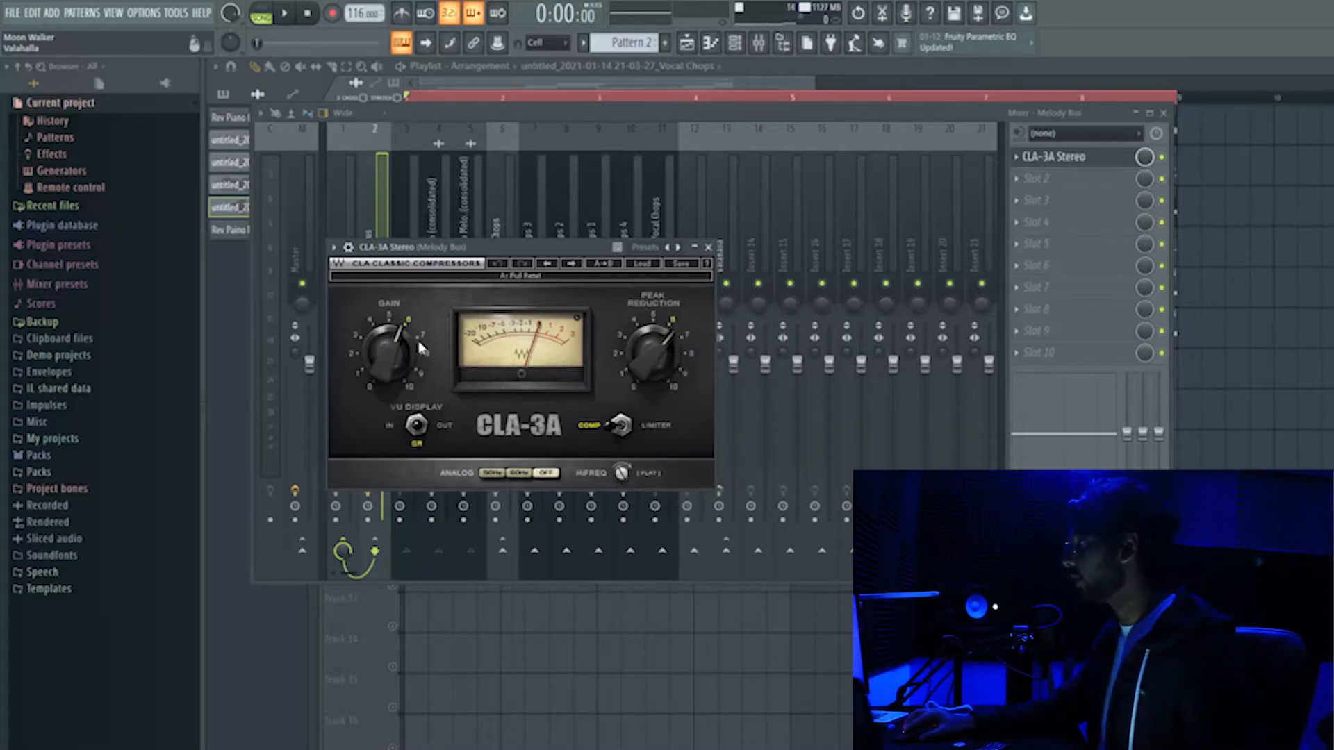
click(709, 247)
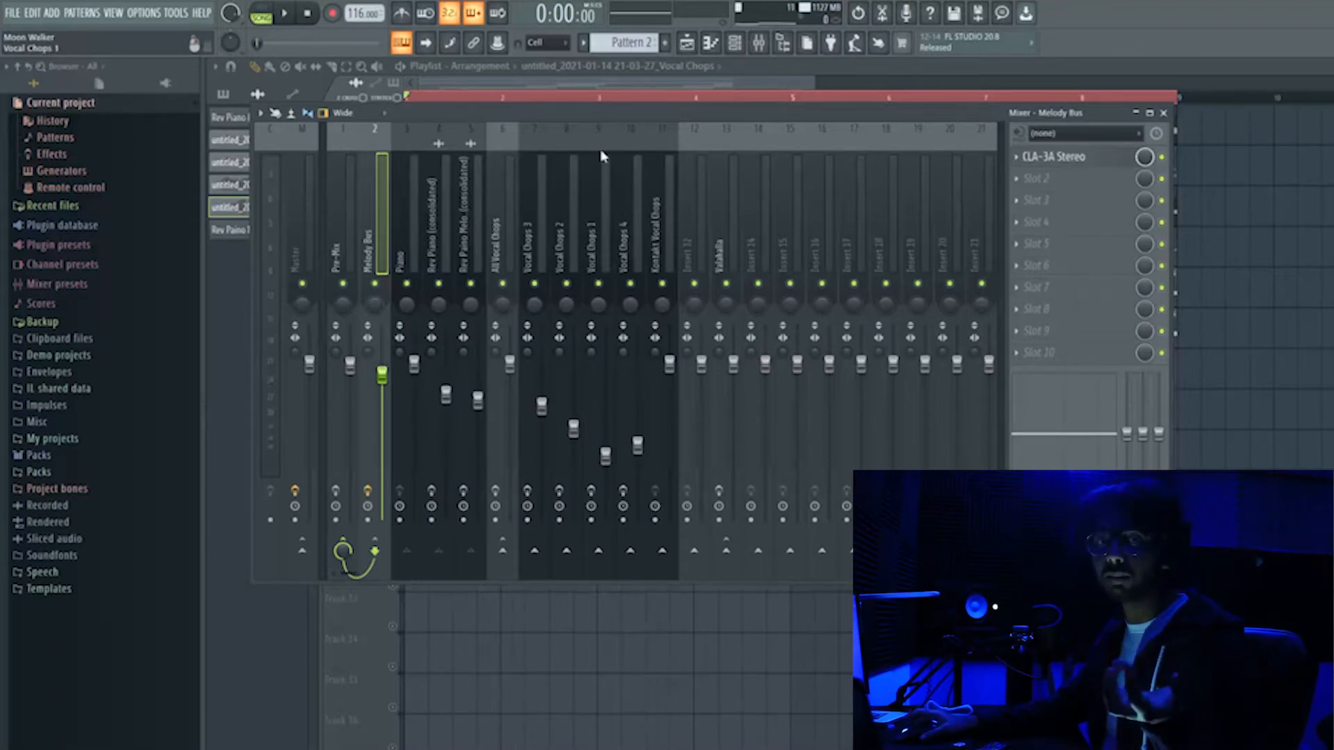
- Examine the Pro-Q 3 equalizer bands on the Vocal Chops 3 mixer track
click(465, 229)
click(445, 229)
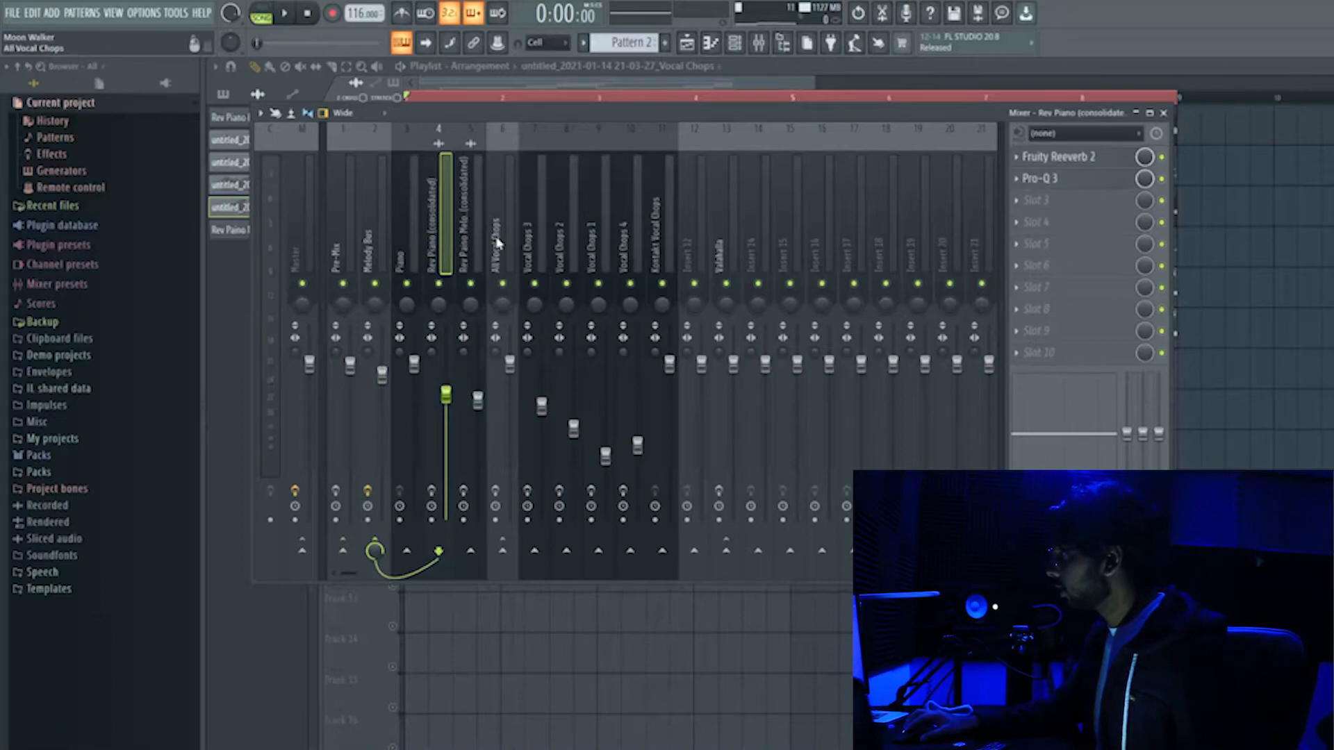
click(497, 241)
click(442, 208)
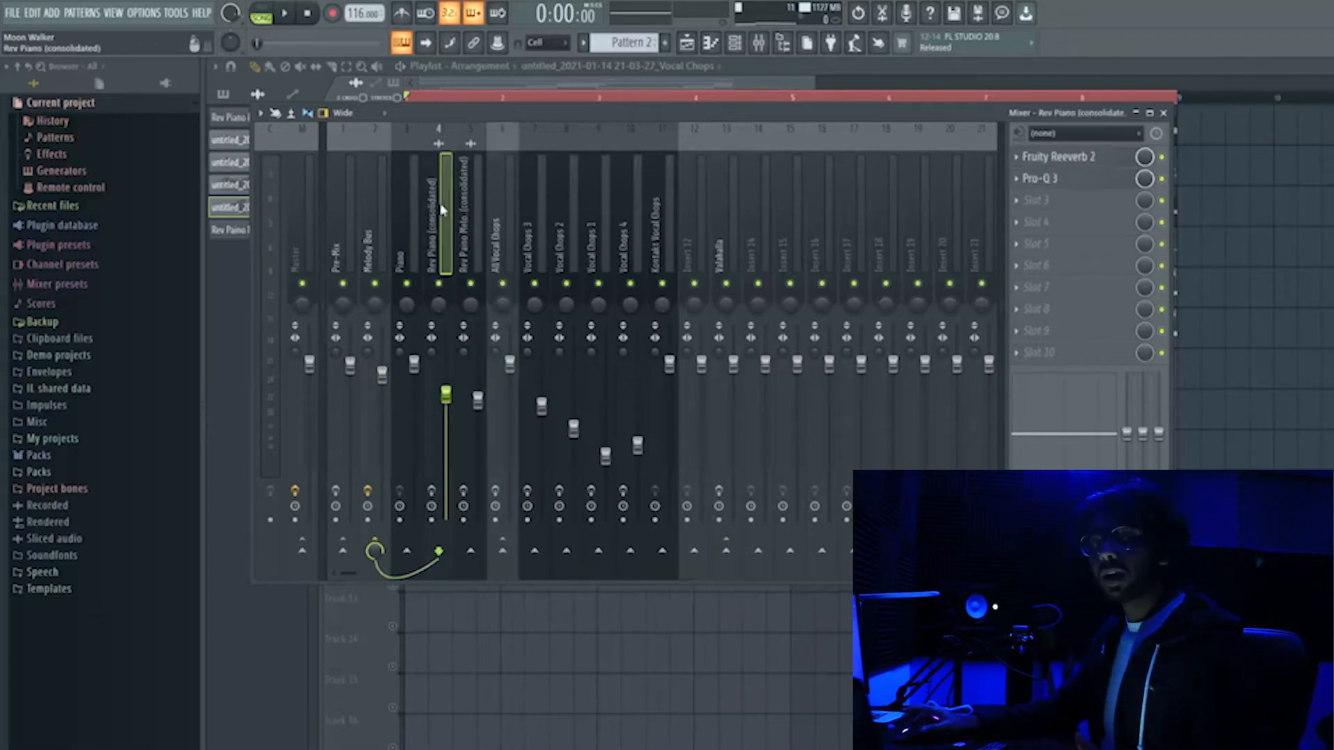
click(467, 222)
click(533, 247)
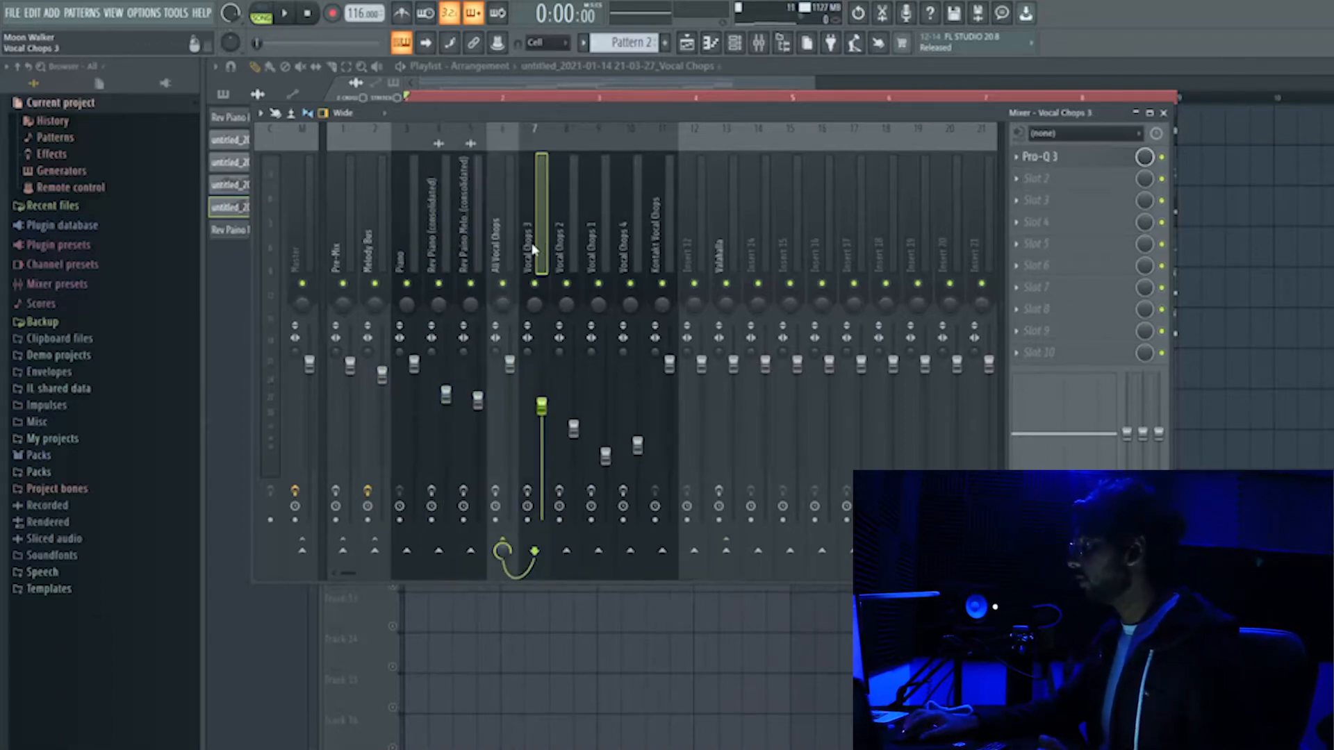
click(1058, 161)
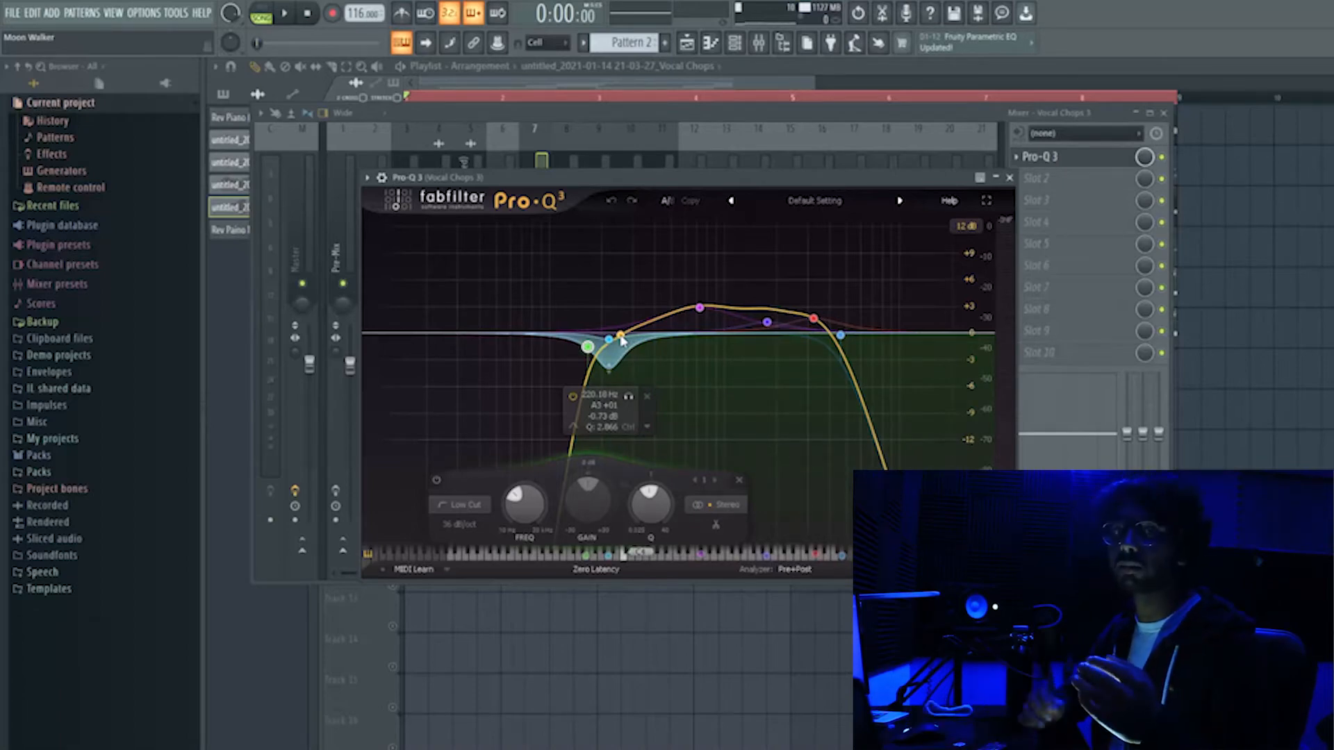
click(1011, 178)
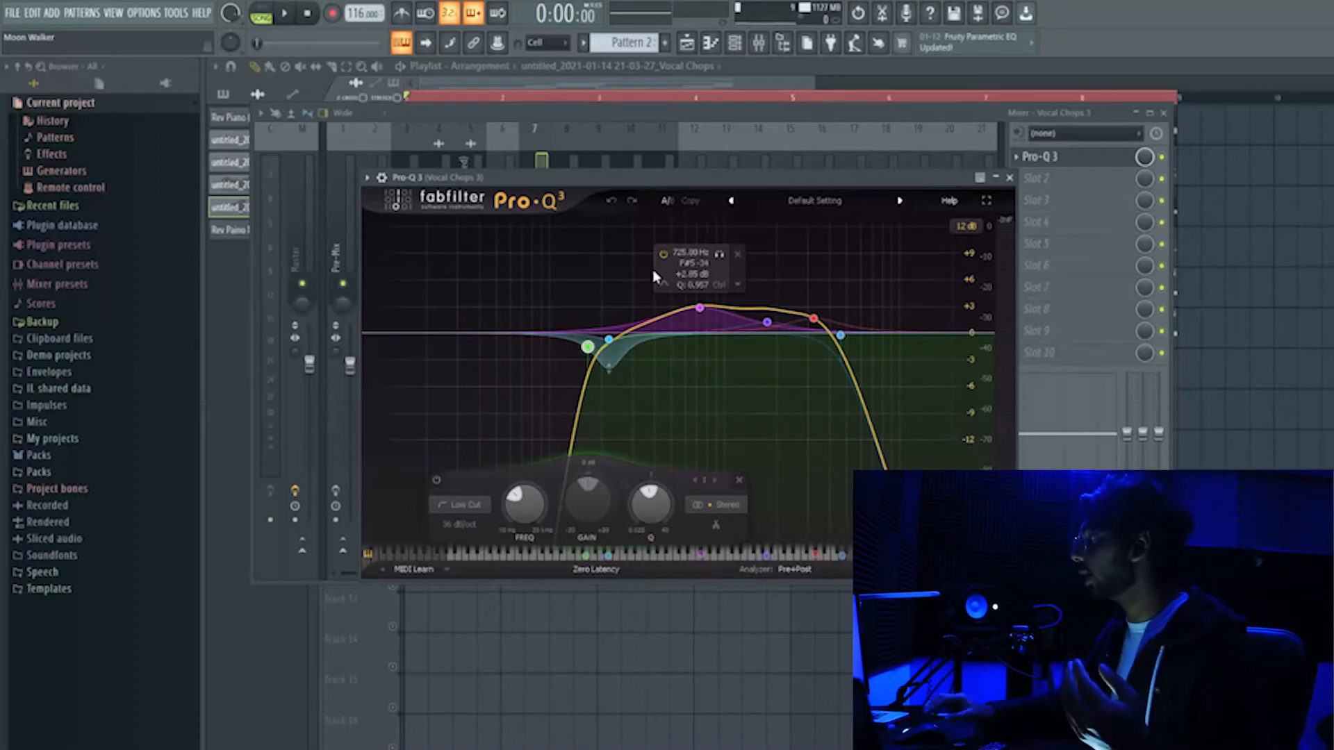
click(1009, 178)
- Examine the Pro-Q 3 equalizer curve on the Vocal Chops 2 mixer track
click(566, 257)
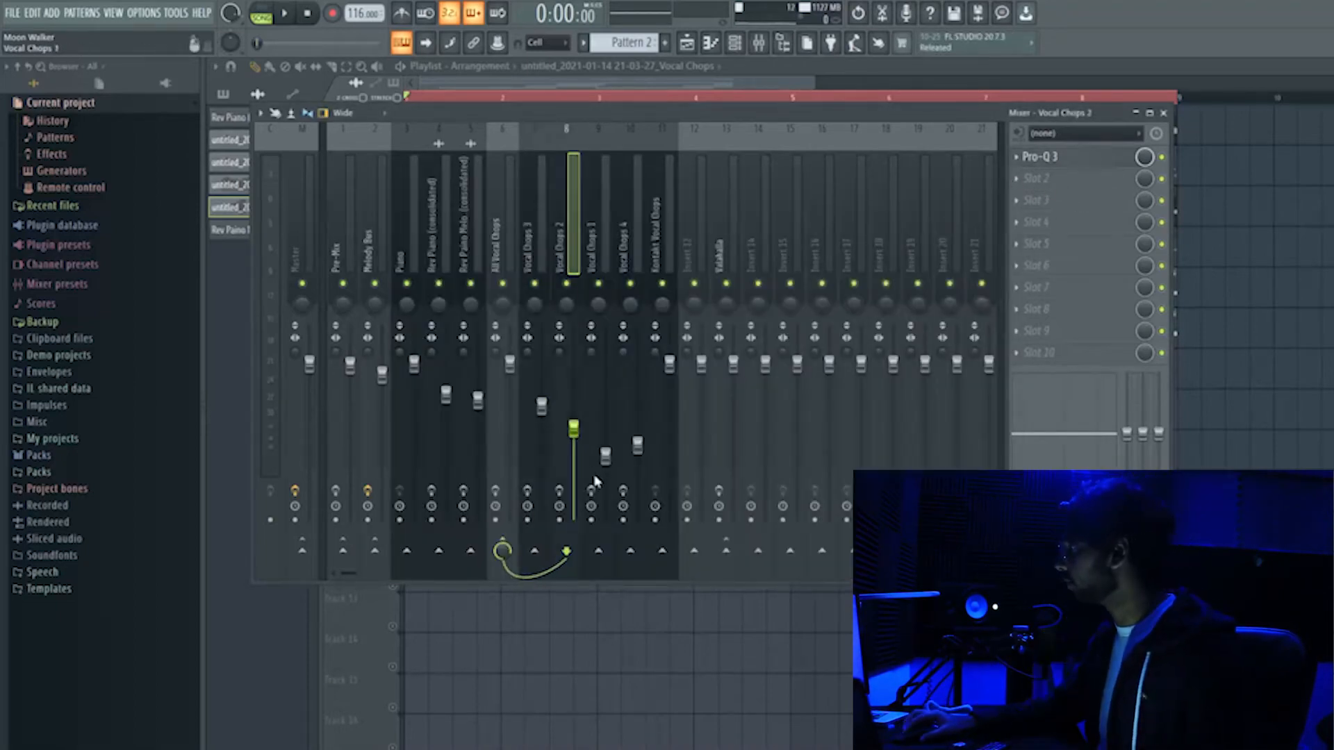
click(1040, 156)
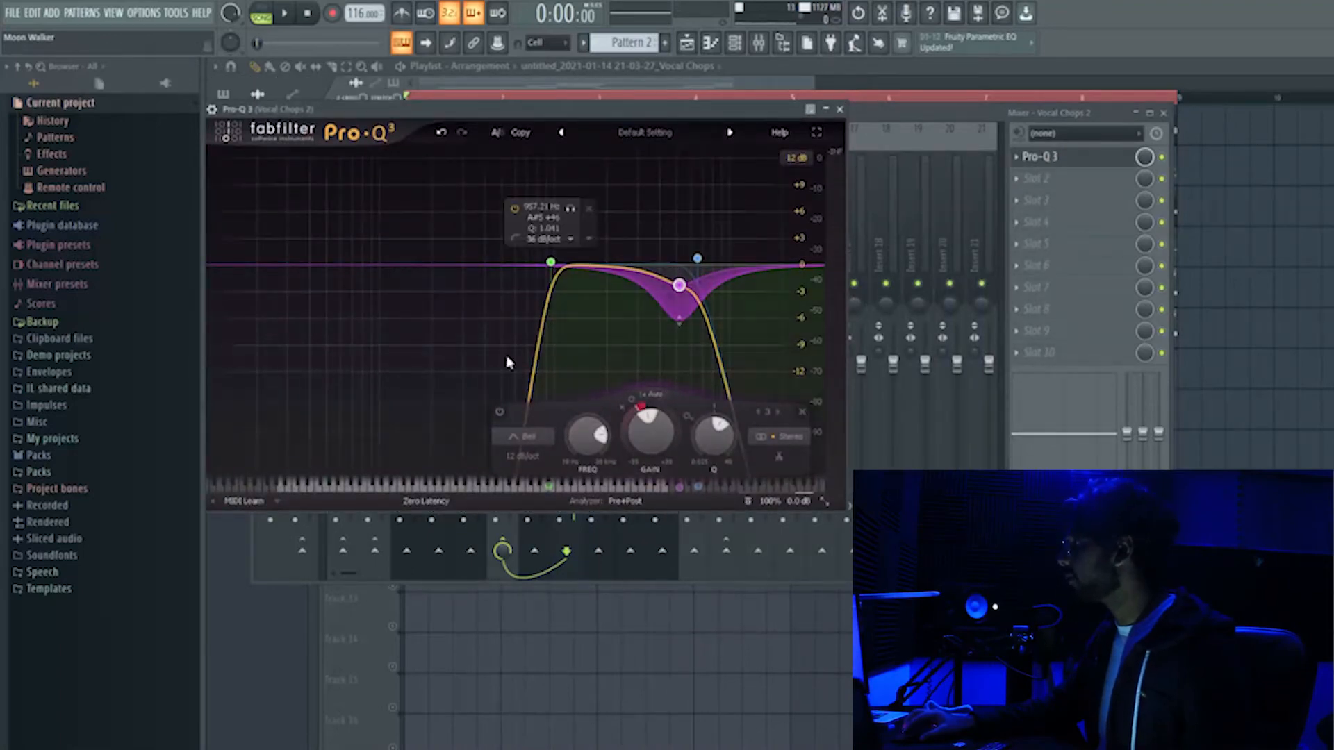
drag(578, 110, 636, 219)
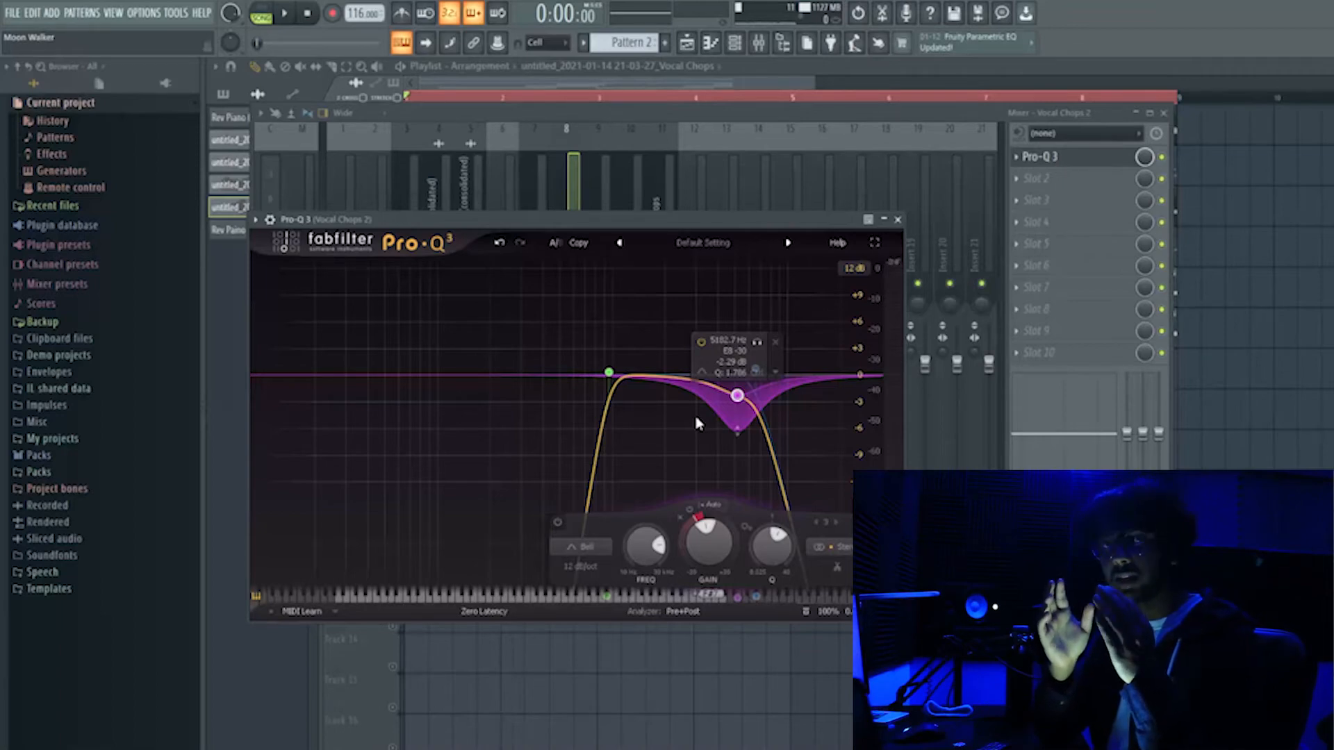
key(Escape)
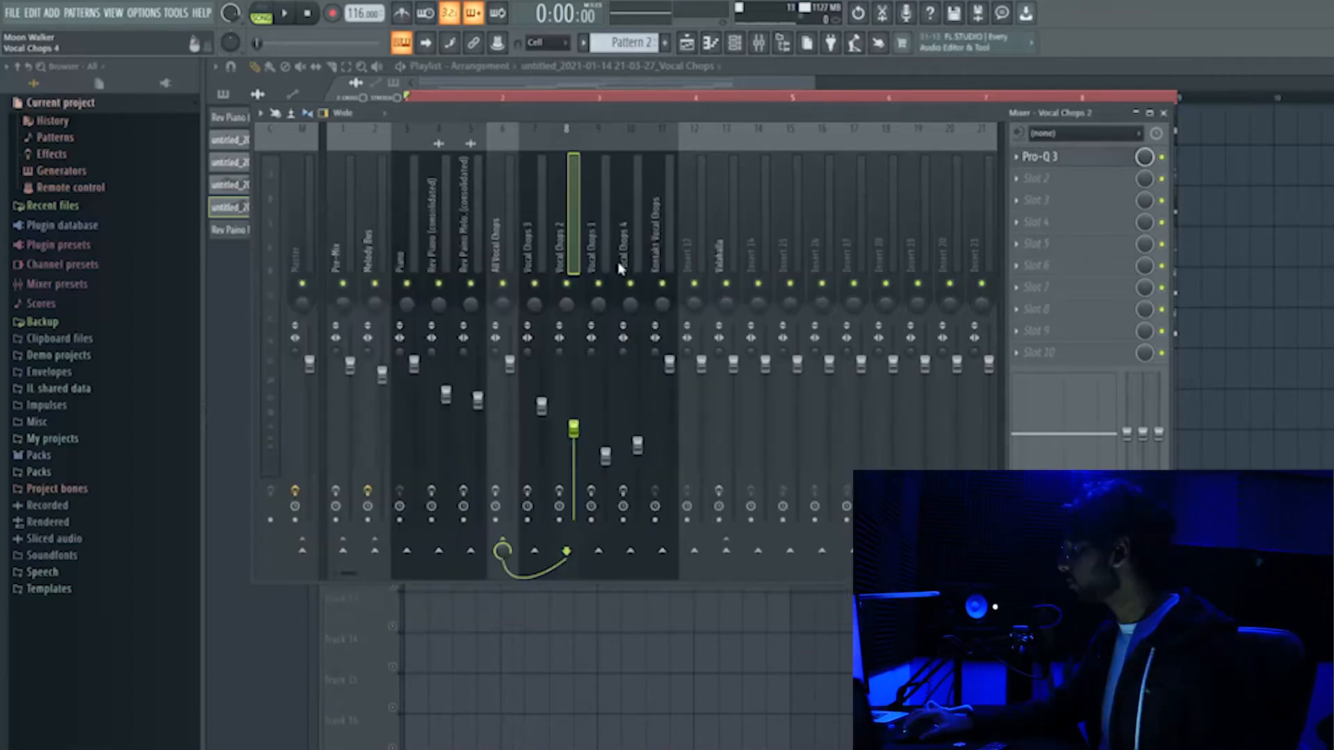
- Examine the Pro-Q 3 equalizer bands on the Vocal Chops 1 and Vocal Chops 4 mixer tracks
click(589, 232)
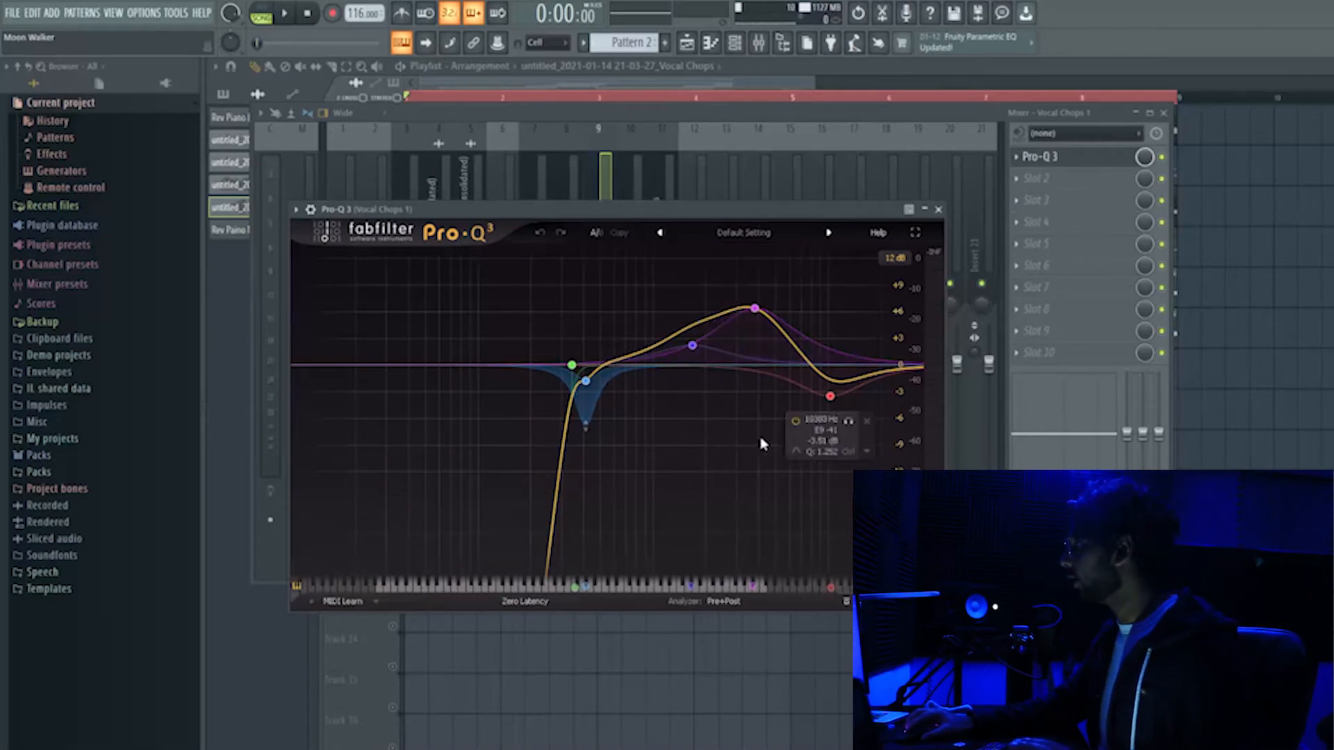
click(938, 209)
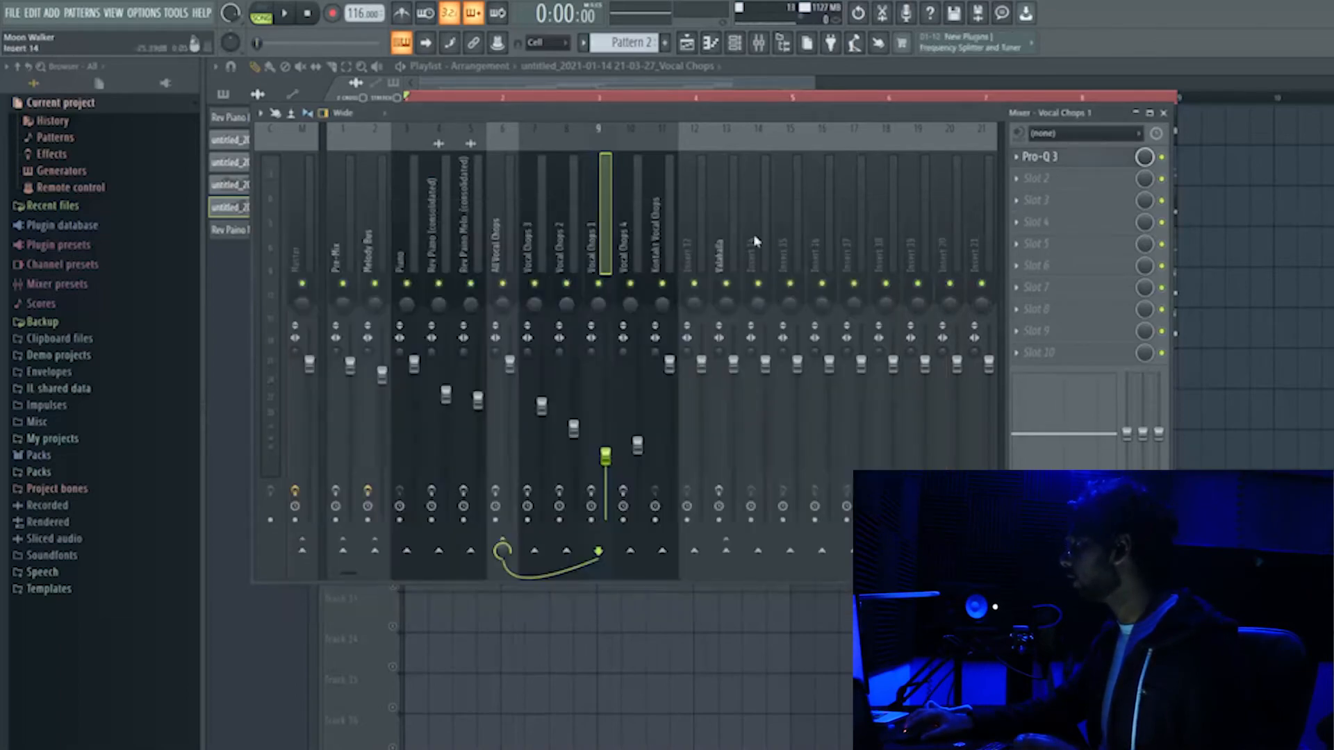
click(639, 229)
click(1040, 156)
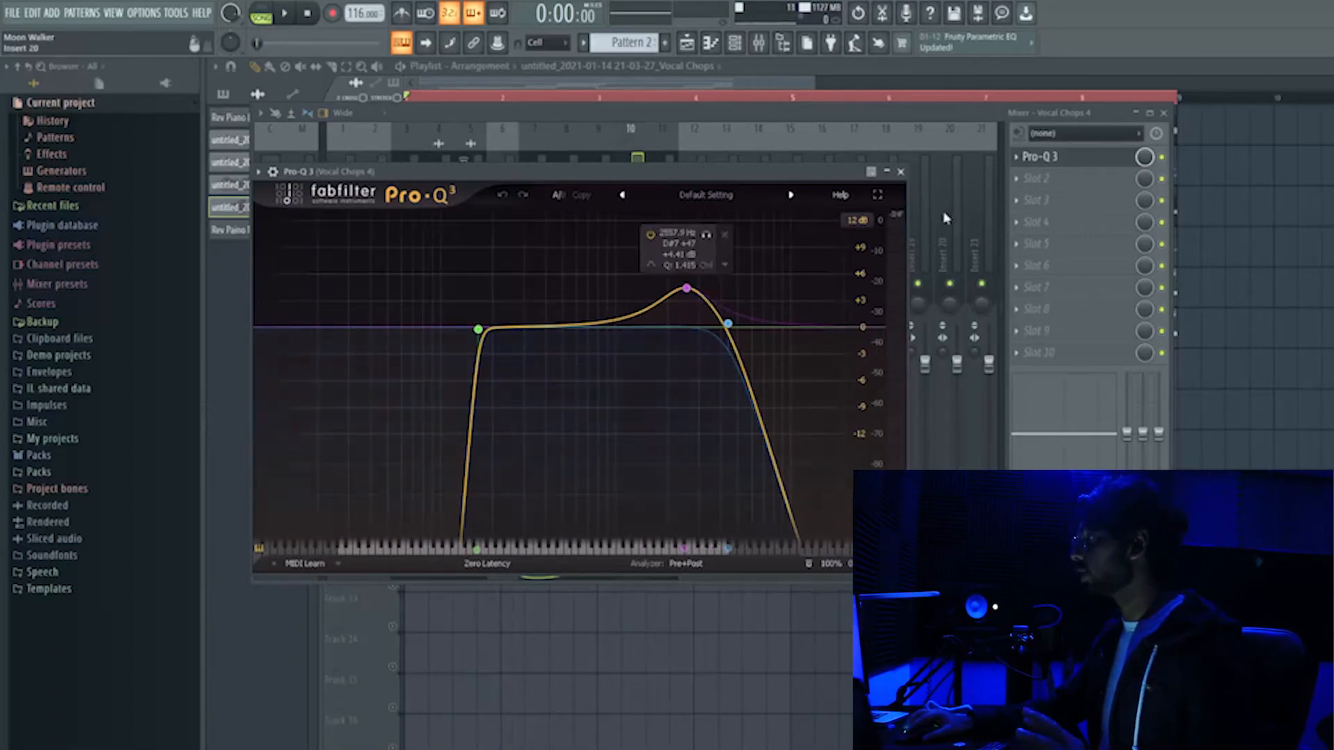
mouse_move(686, 287)
click(686, 288)
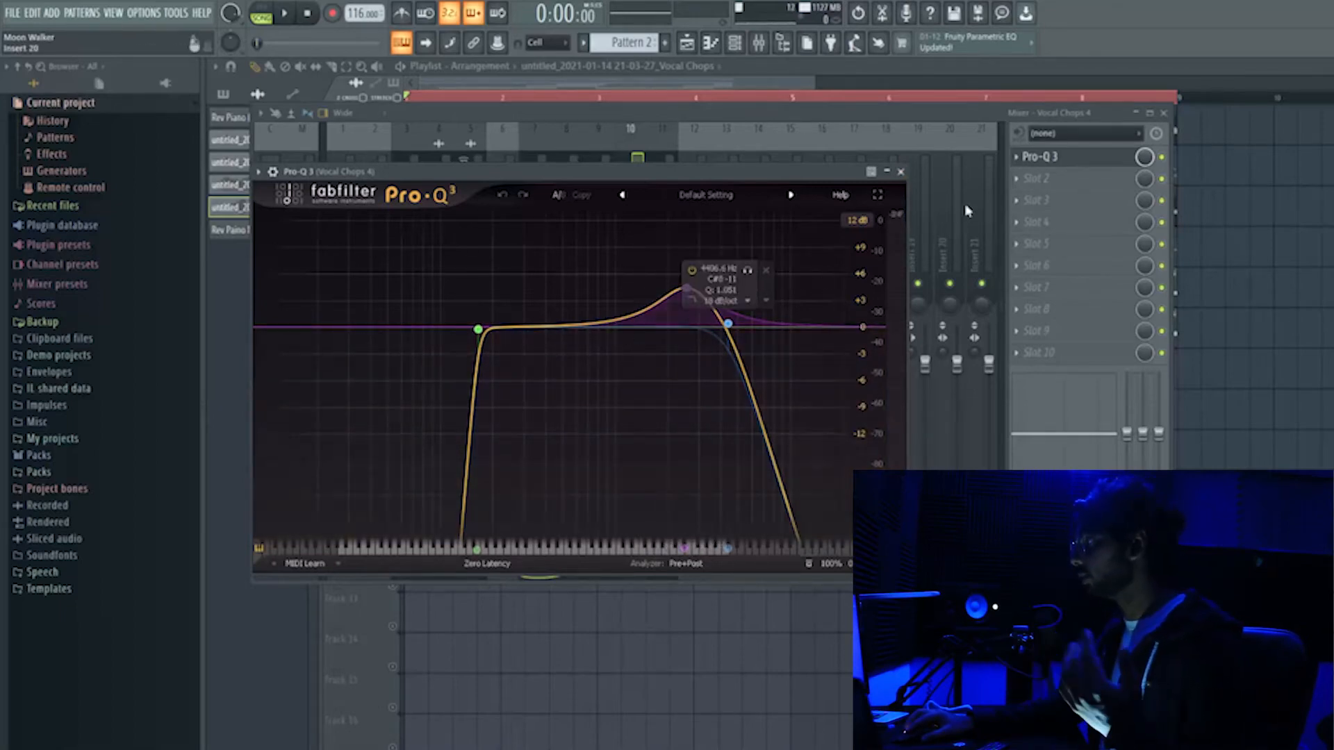
- Select the four Vocal Chops mixer tracks and examine the Fruity Reeverb 2 settings on the All Vocal Chops bus
click(900, 171)
click(658, 262)
drag(542, 229, 637, 264)
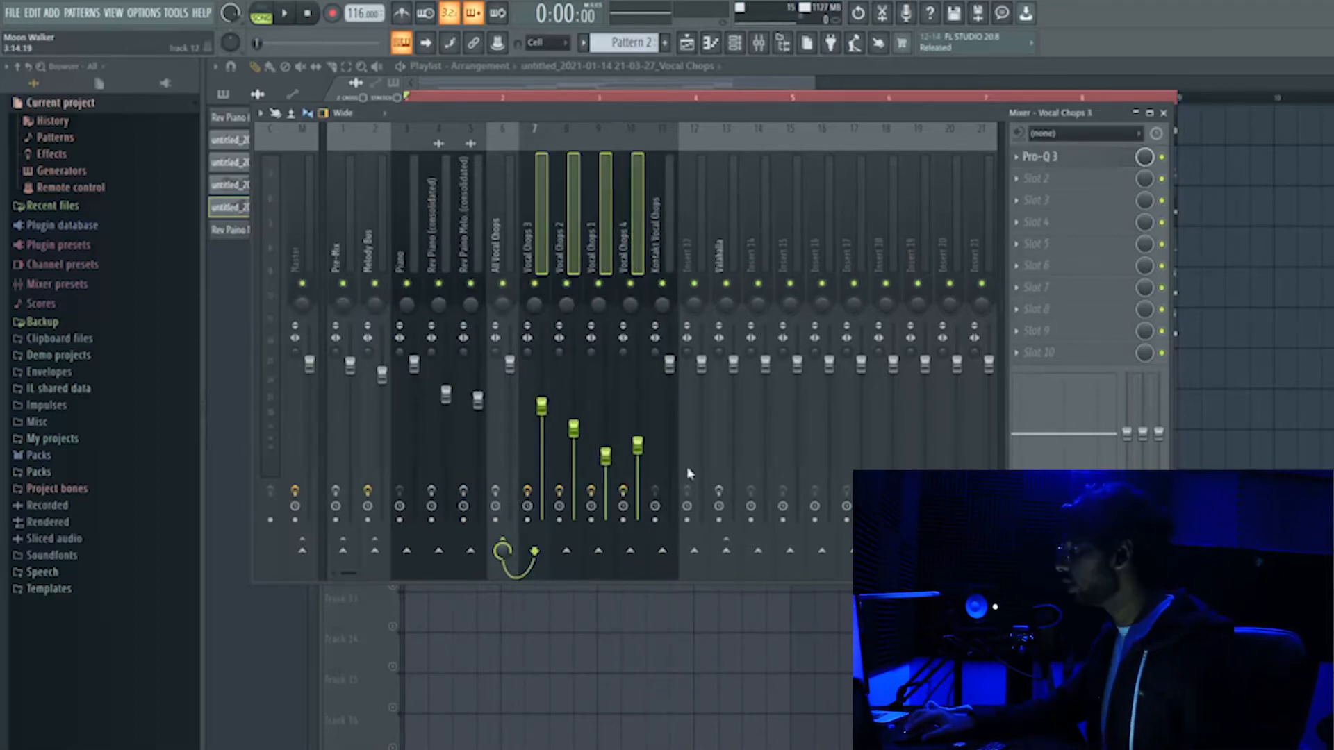
key(Left)
click(1069, 157)
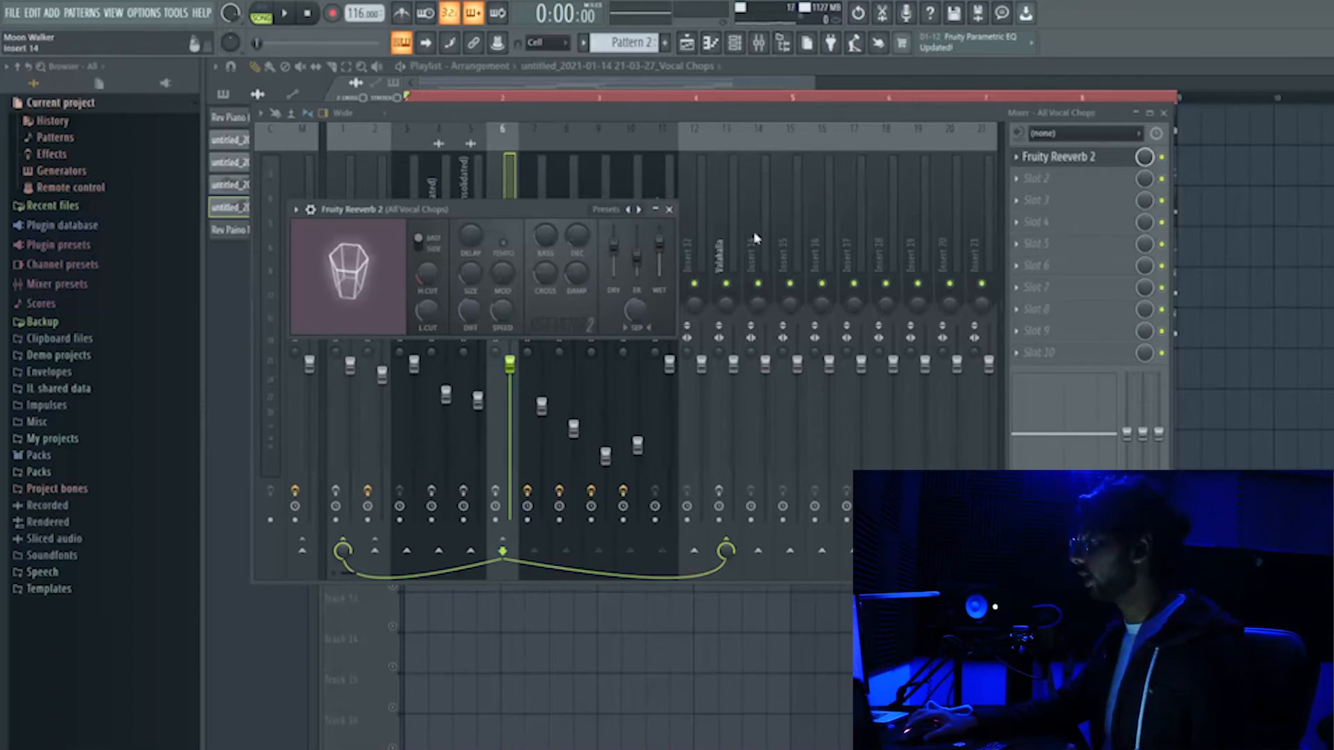
click(668, 210)
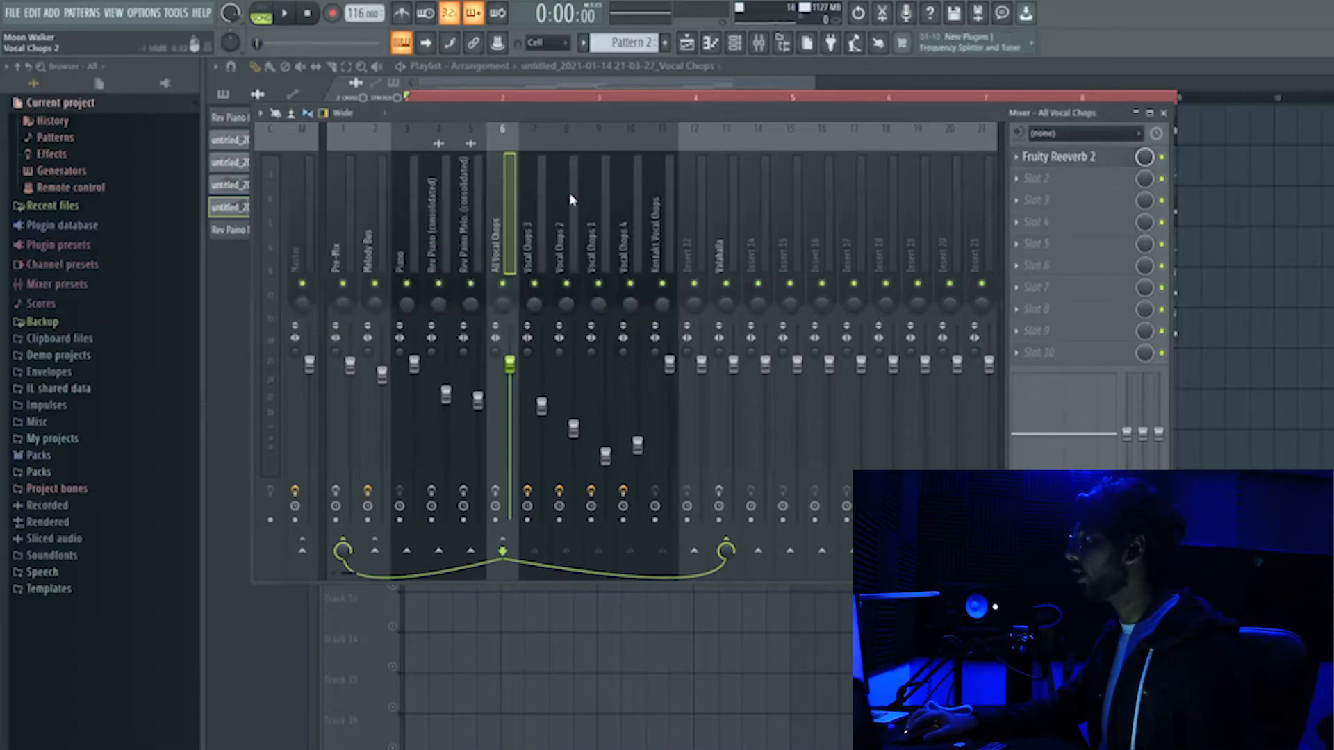
click(1103, 161)
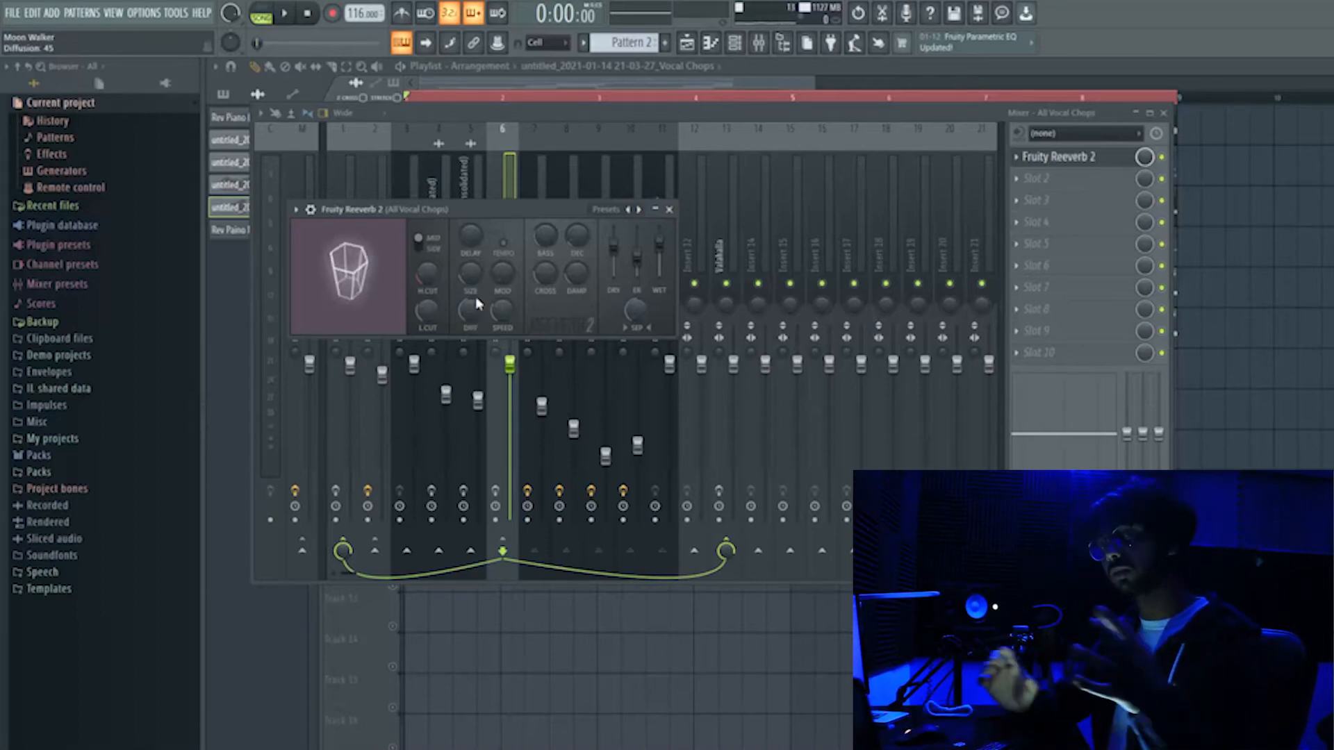
- Examine the ValhallaSupermassive reverb and the Fruity Limiter compressor settings on the Valahalla mixer track
click(726, 209)
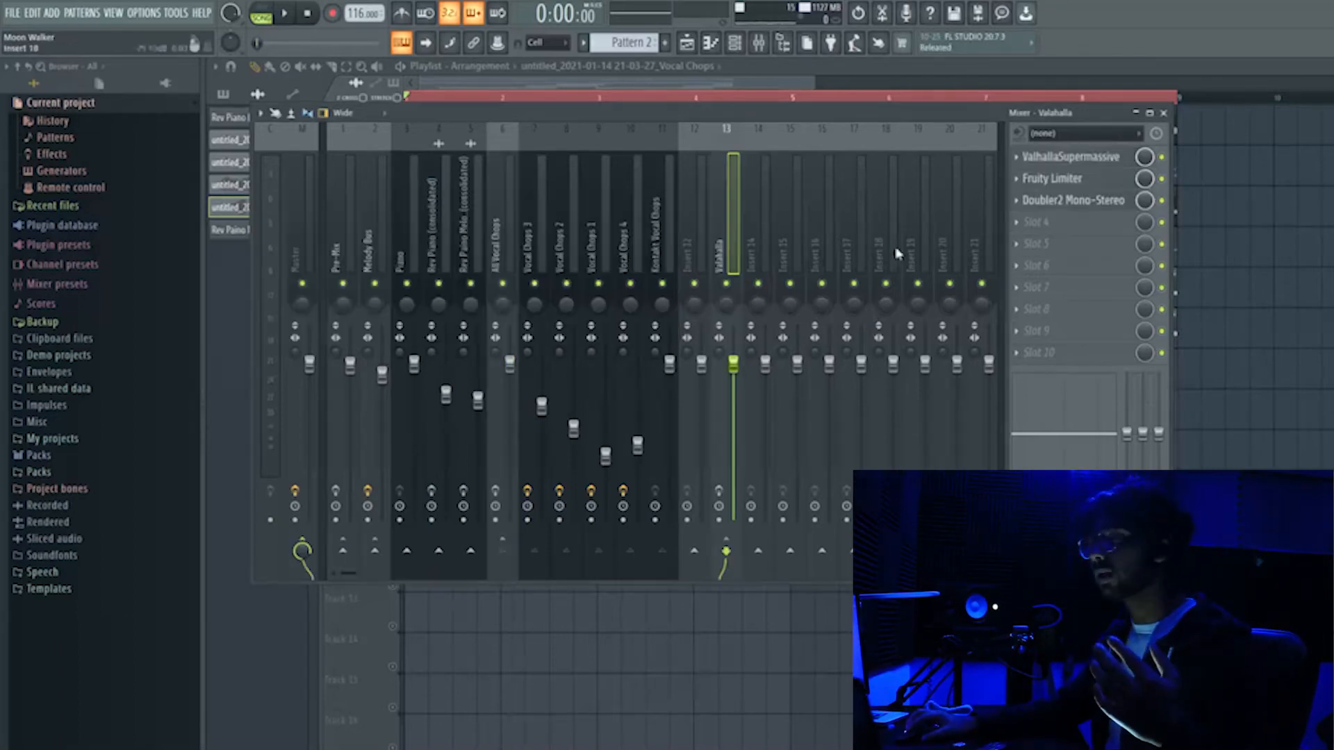
click(1110, 160)
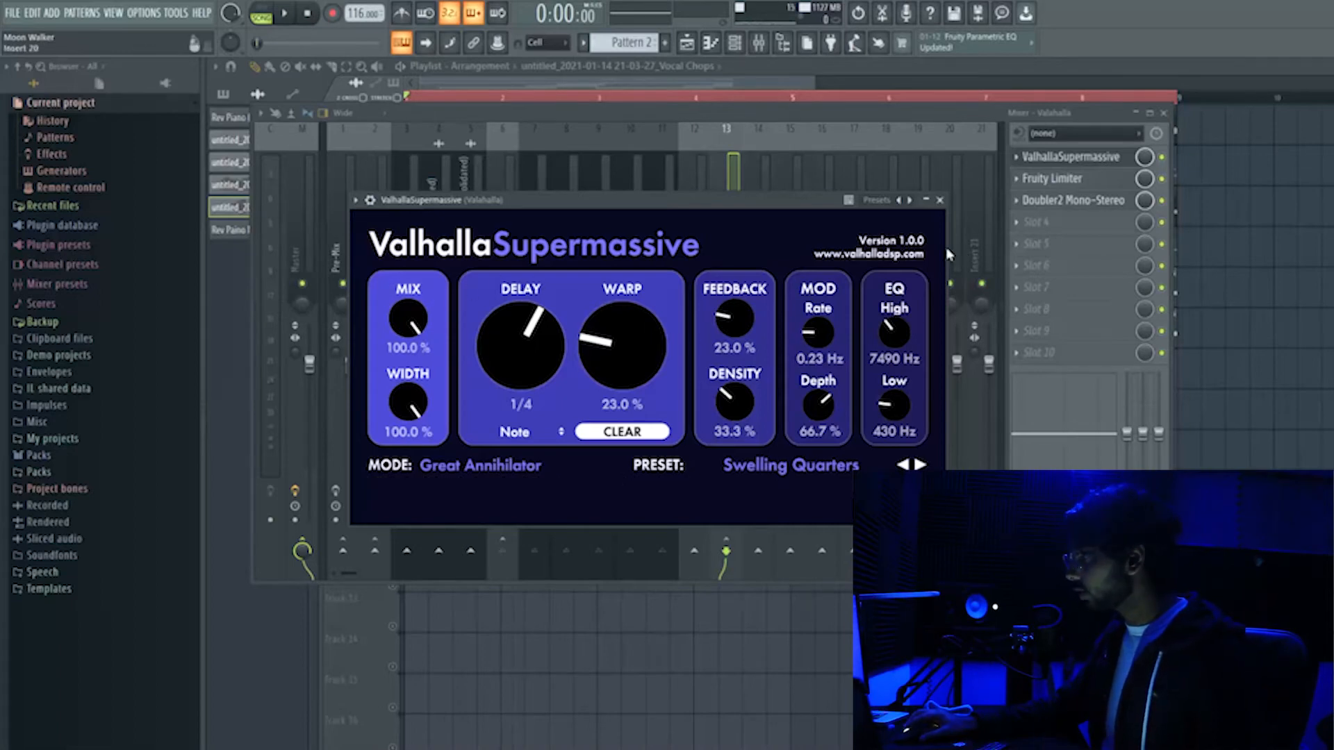
click(939, 200)
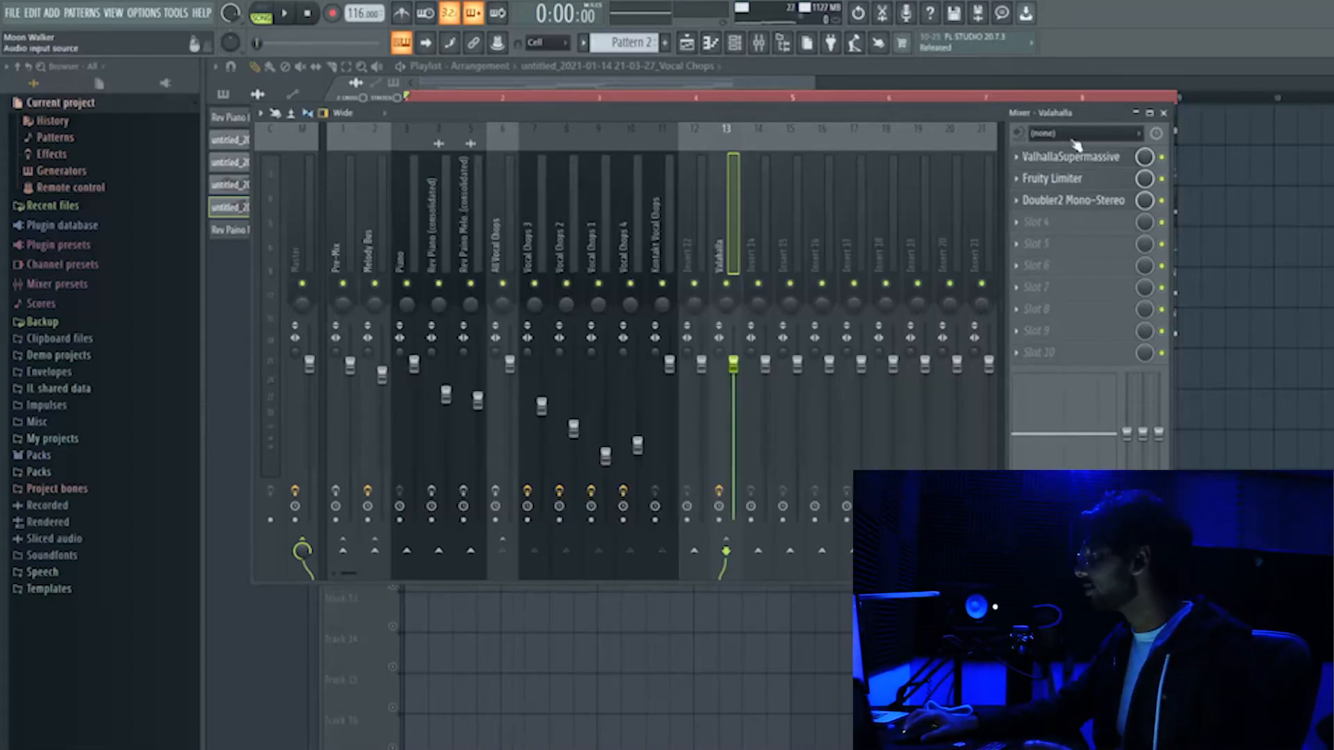
click(1098, 184)
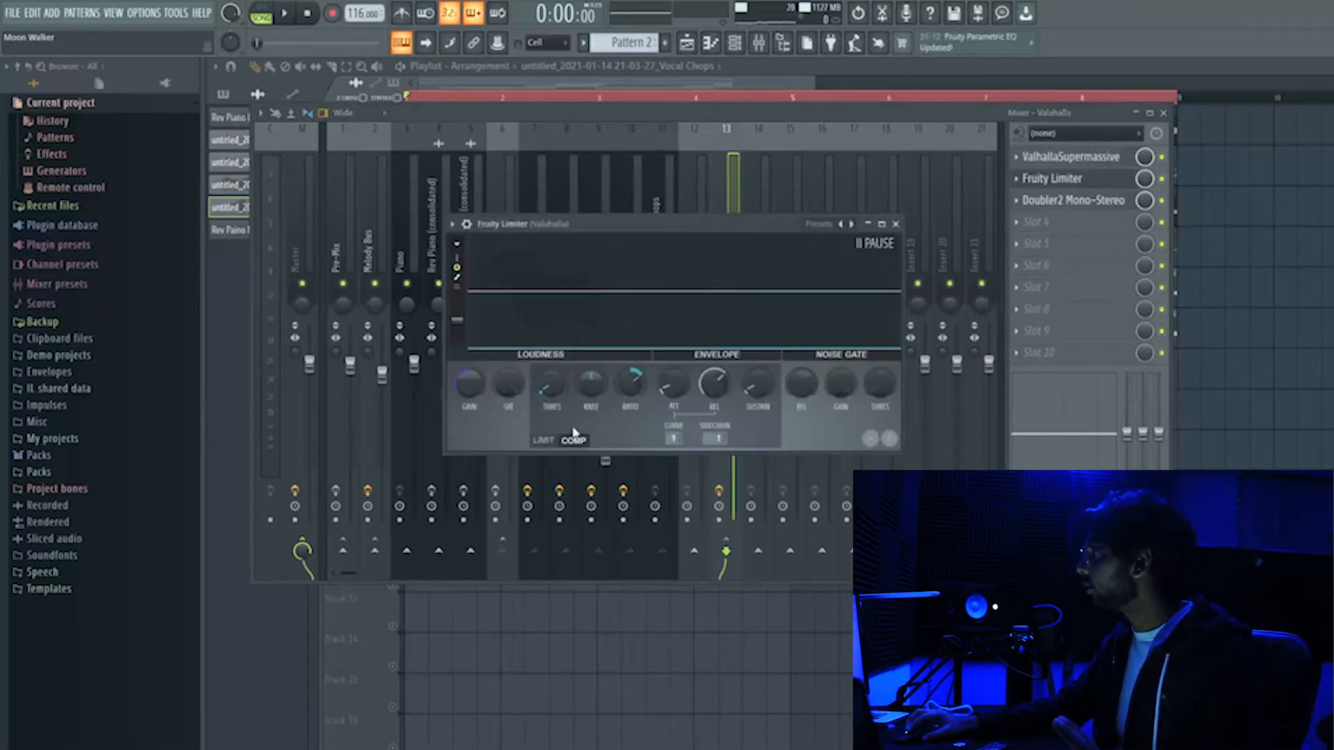
click(719, 439)
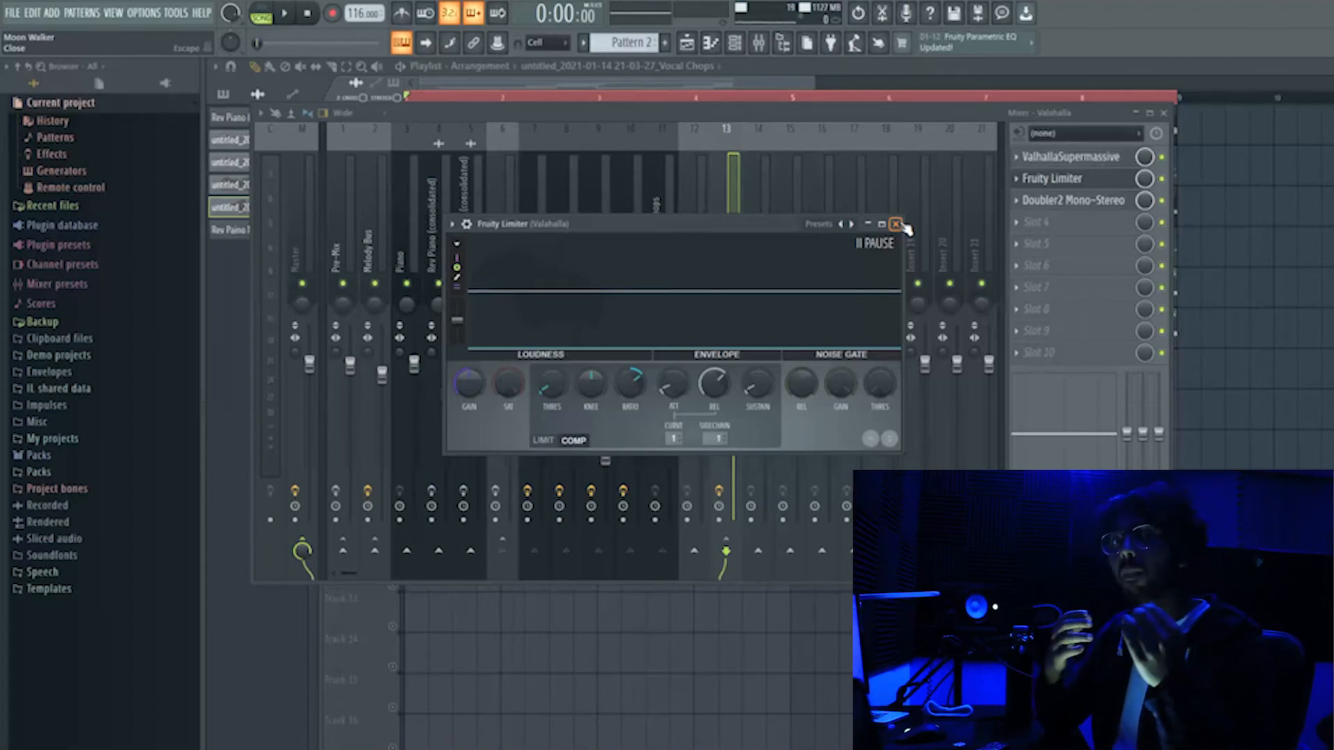
click(895, 224)
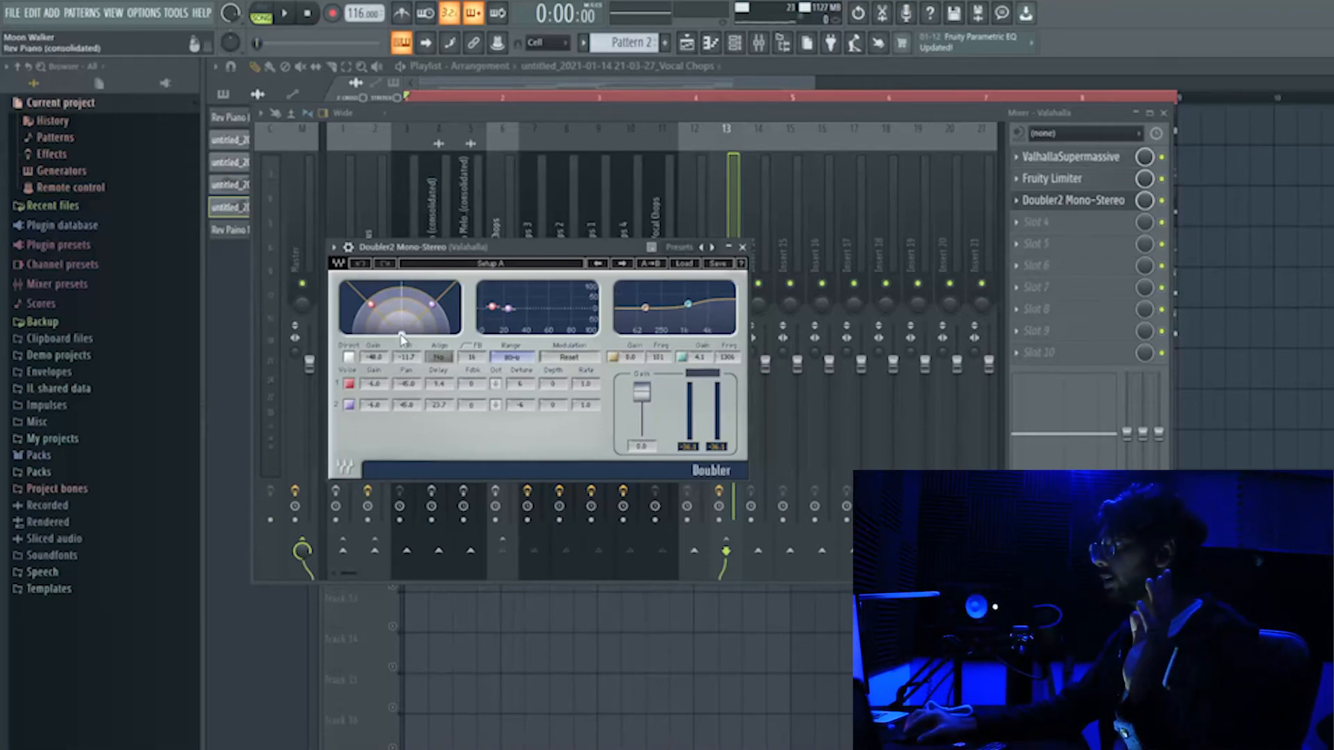
- Examine the Doubler2 Mono-Stereo voice settings on the Valahalla mixer track and close the plugin
click(742, 247)
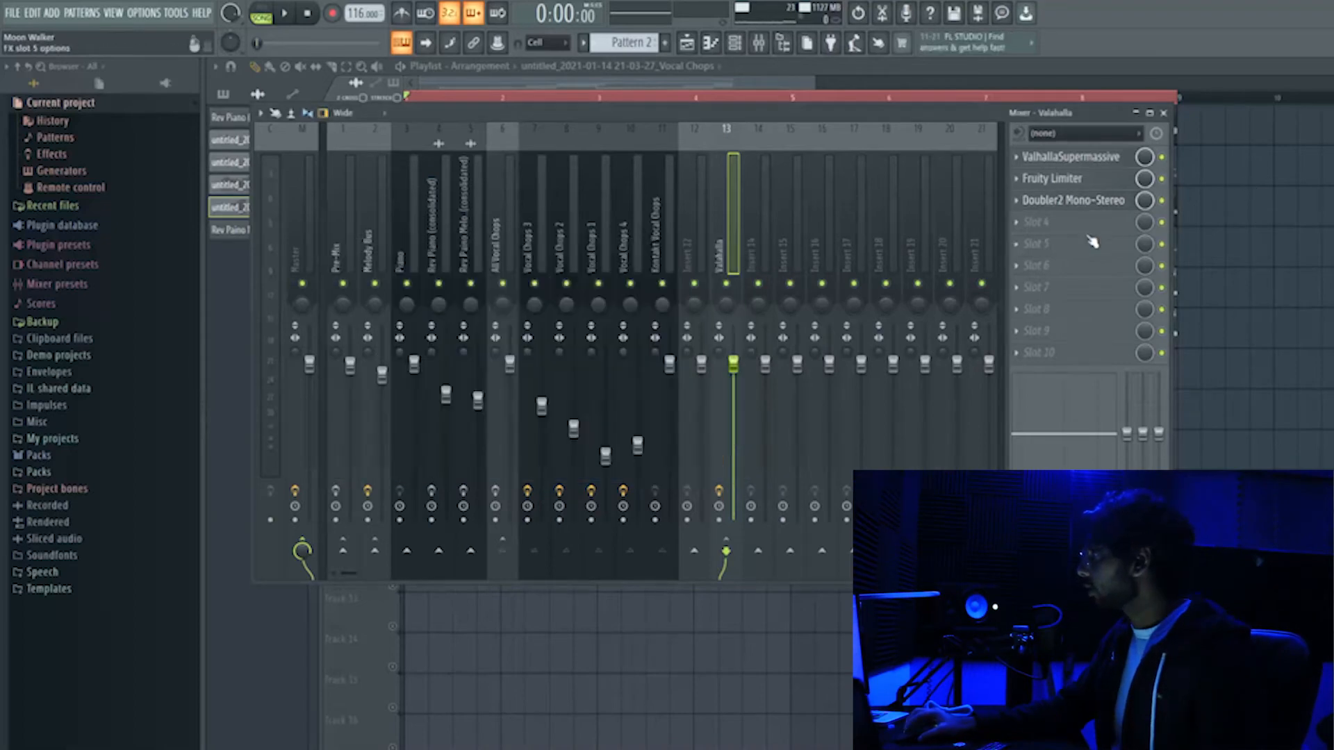
click(1087, 204)
click(742, 247)
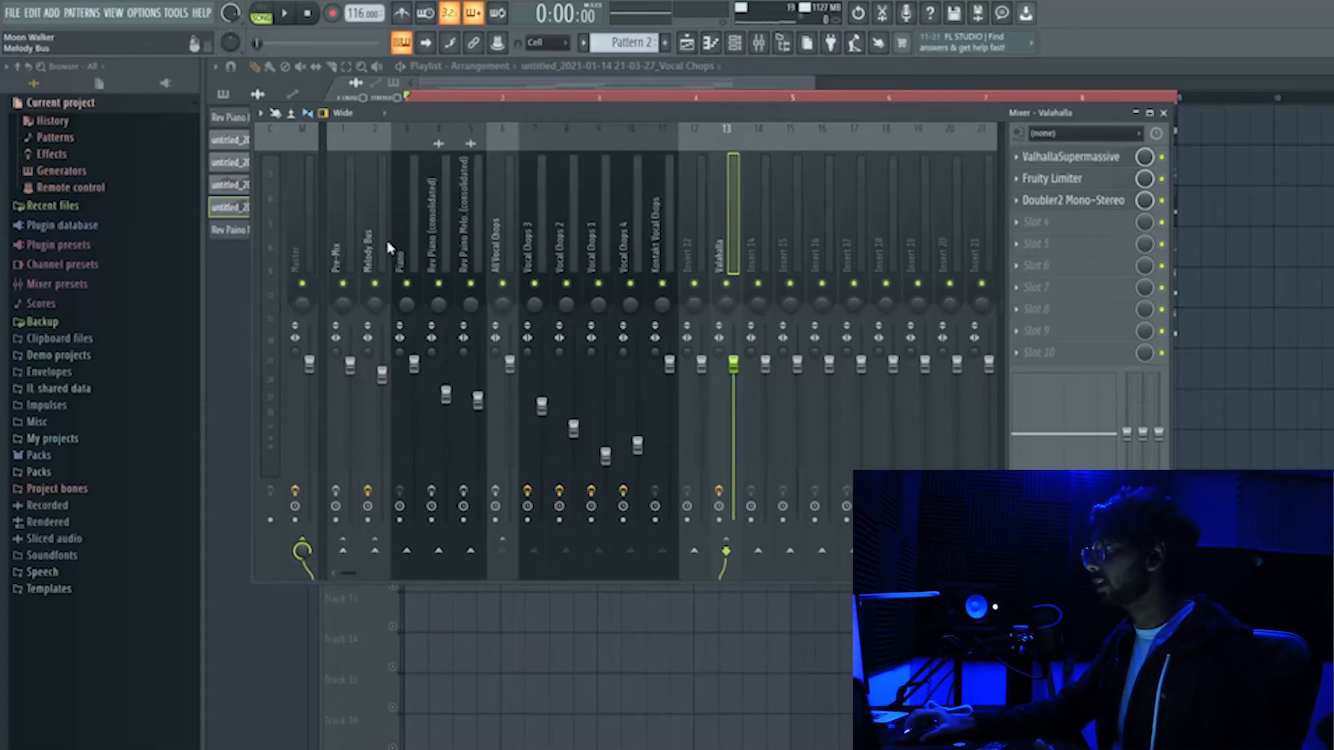
- Check the mixer routing of the Valahalla, vocal chop and Melody Bus tracks
click(367, 248)
click(350, 248)
click(730, 238)
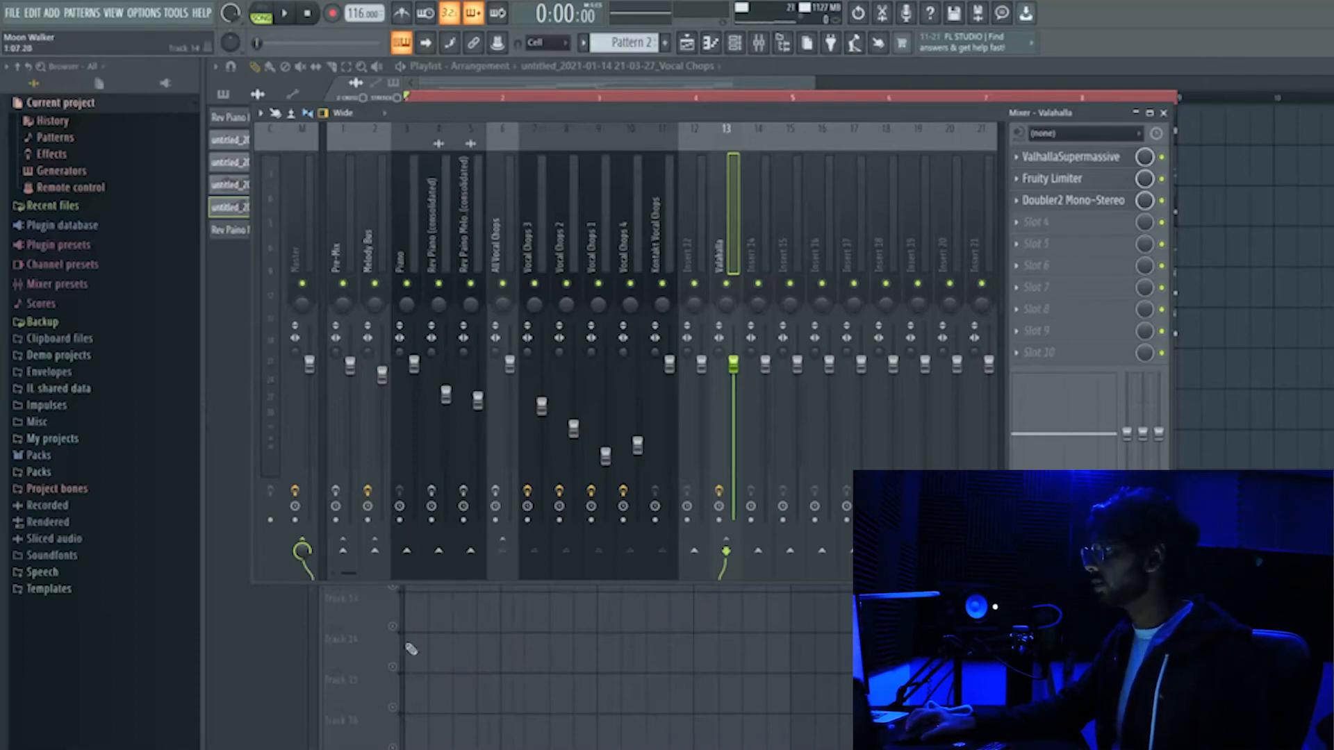
click(440, 229)
click(637, 229)
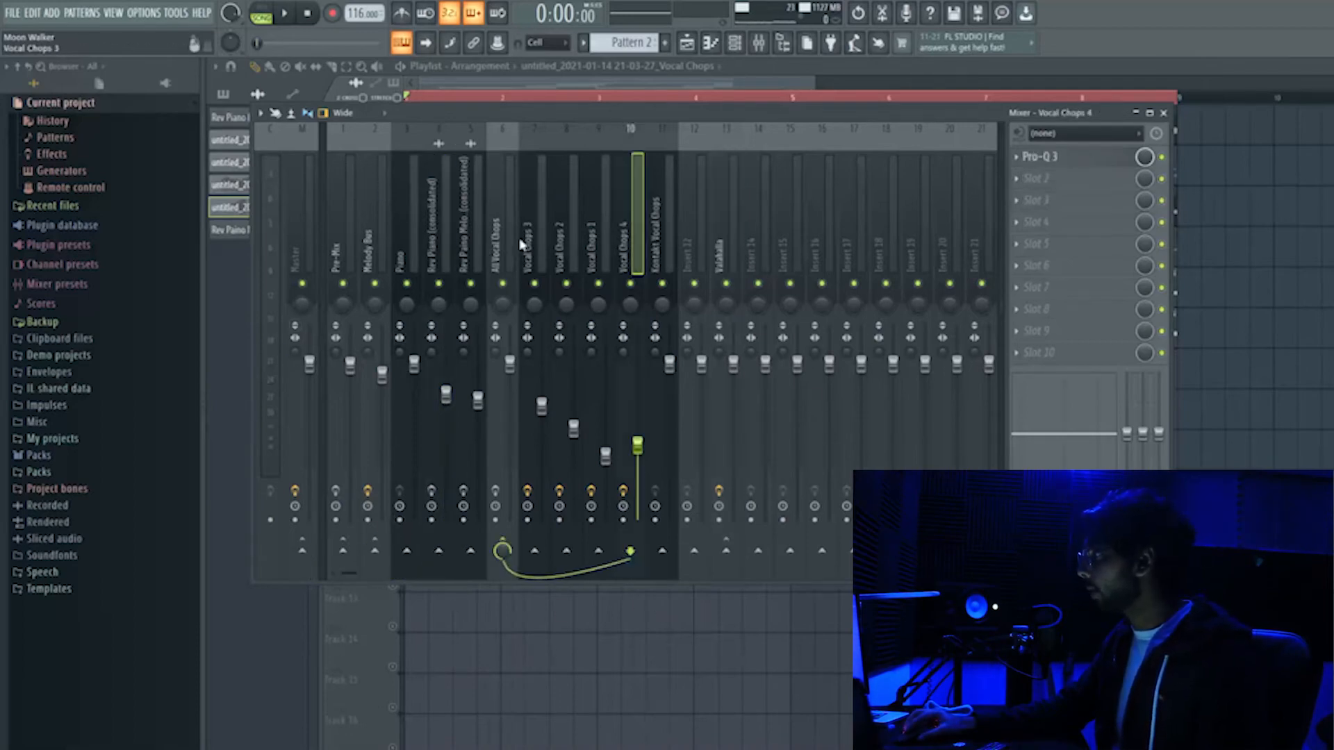
click(505, 229)
click(378, 236)
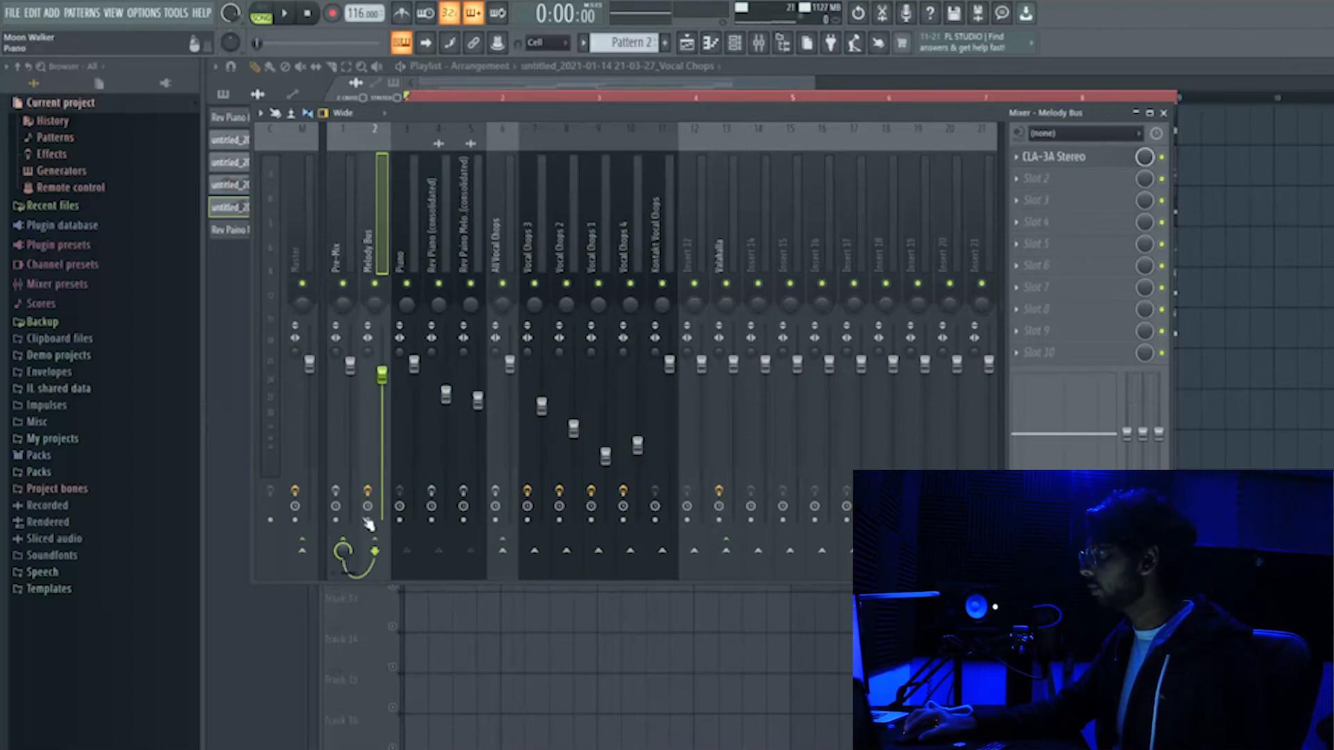
- Examine the RC-20 Retro Color distortion and the Pro-L 2 limiter gain on the Pre-Mix track
click(351, 243)
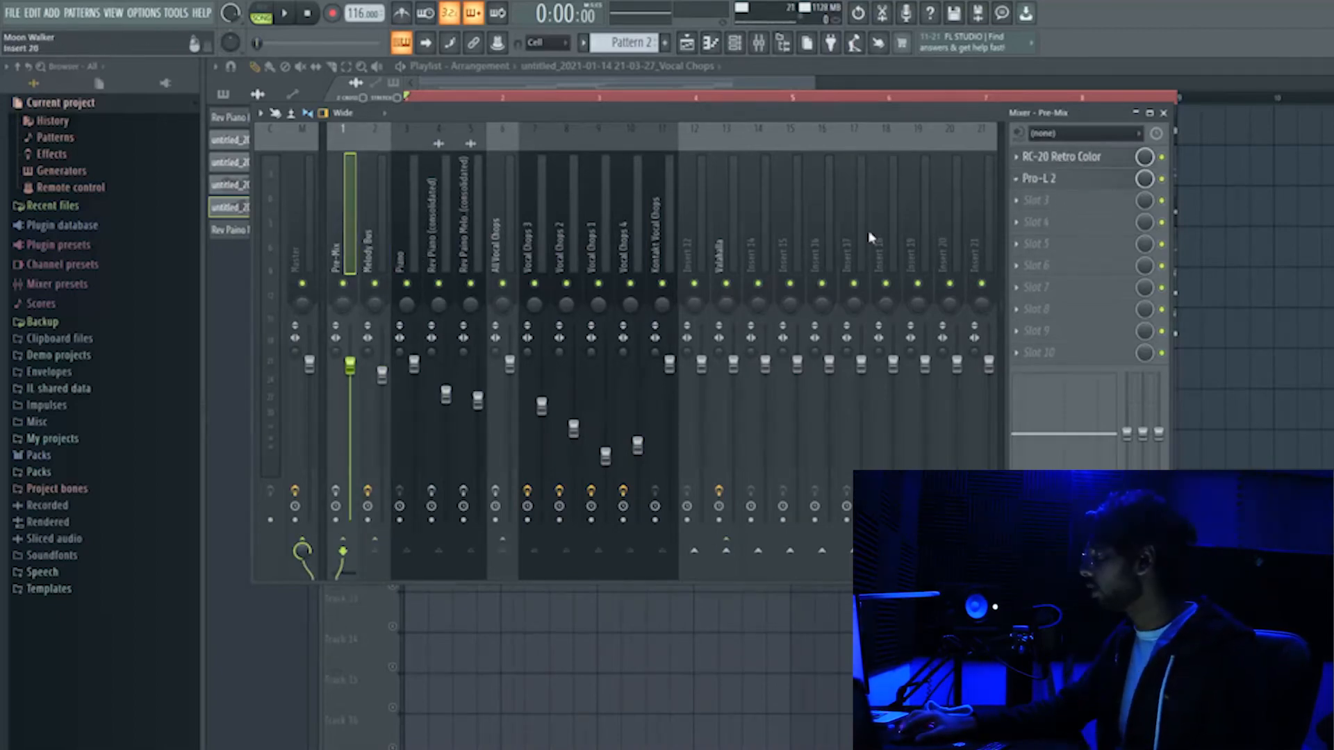
click(1101, 164)
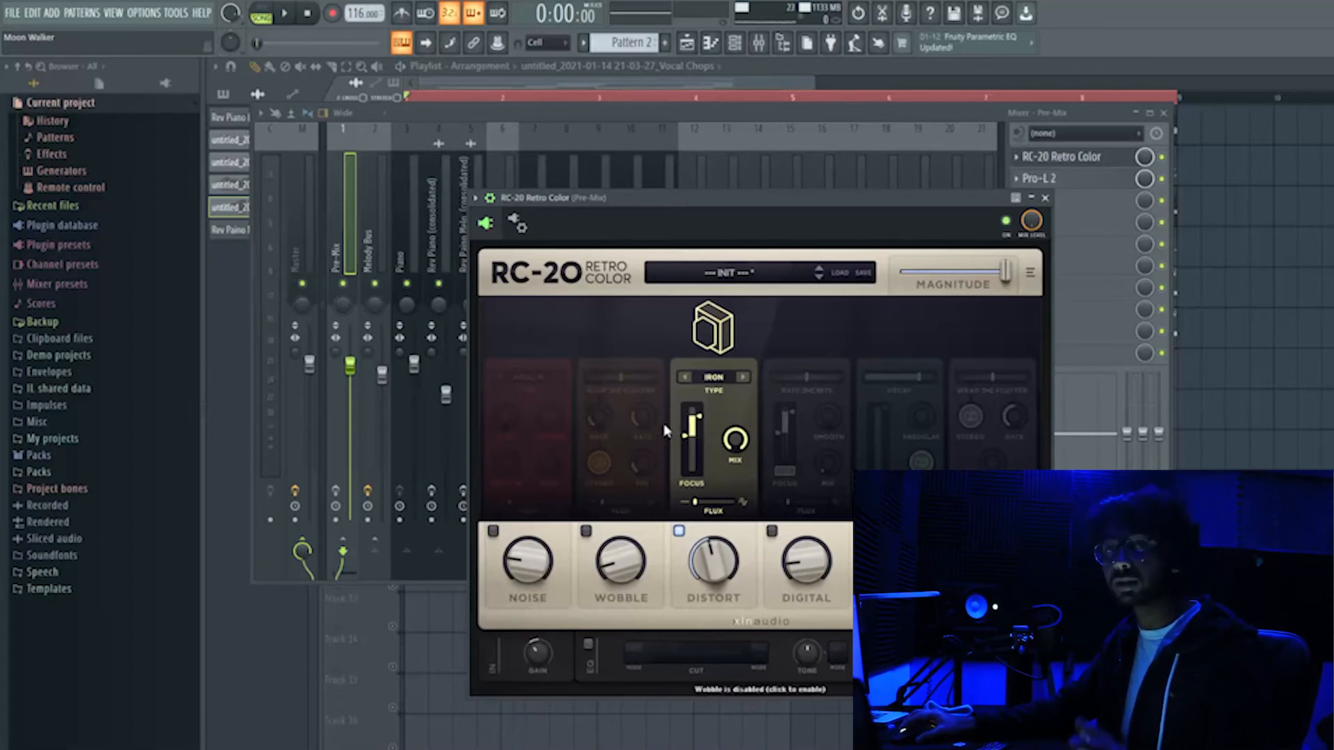
click(1077, 159)
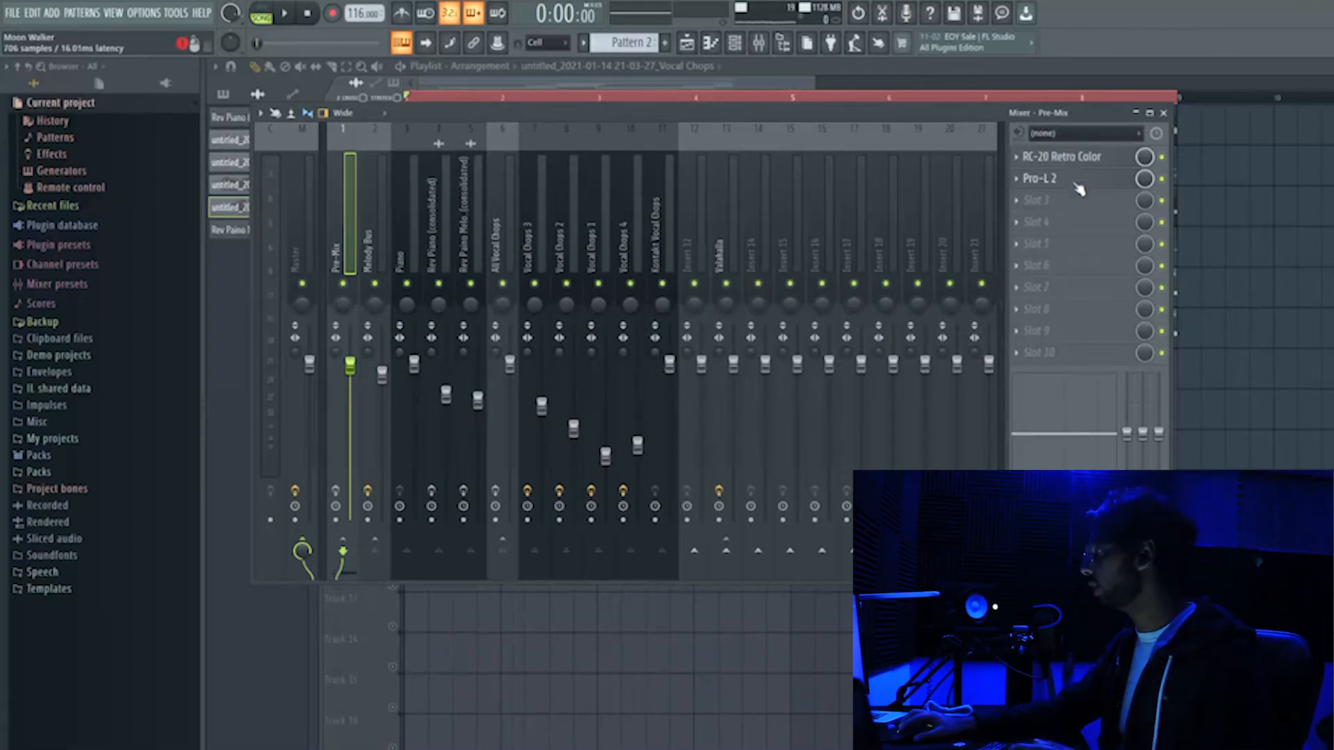
click(1098, 182)
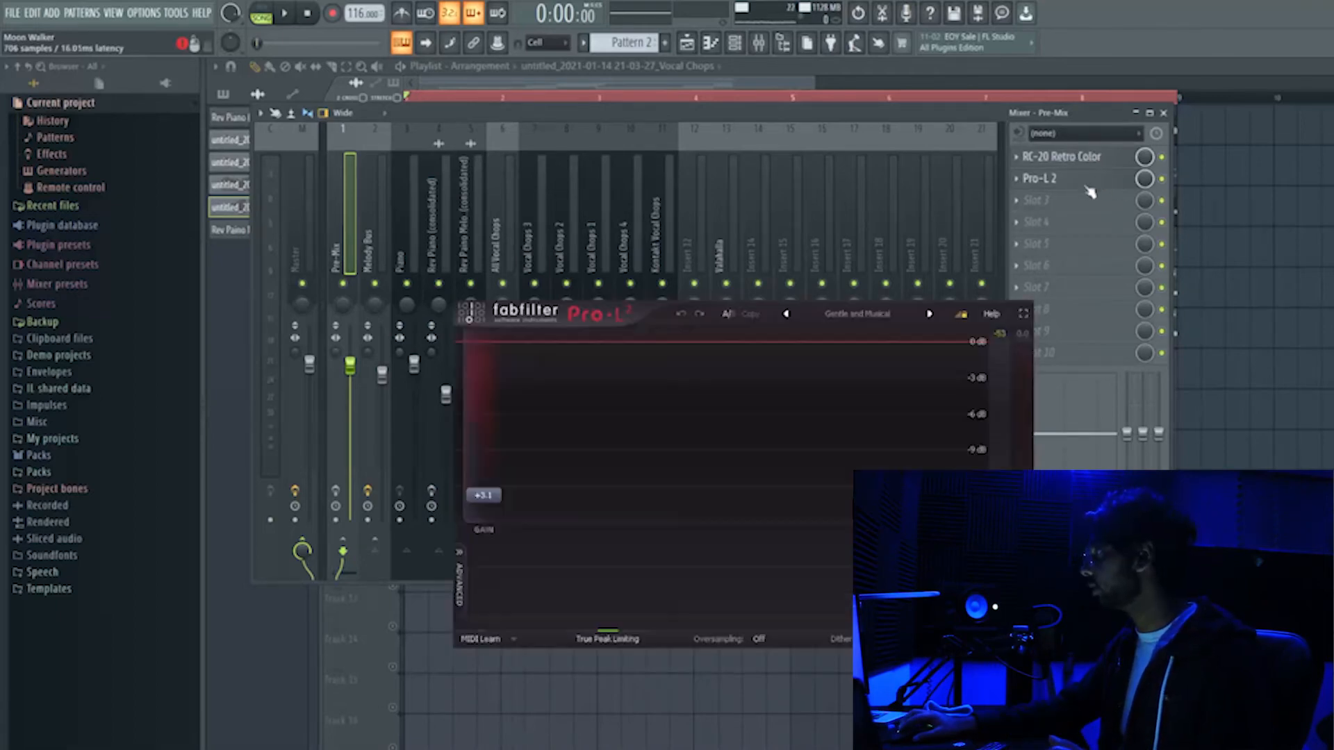
mouse_move(486, 495)
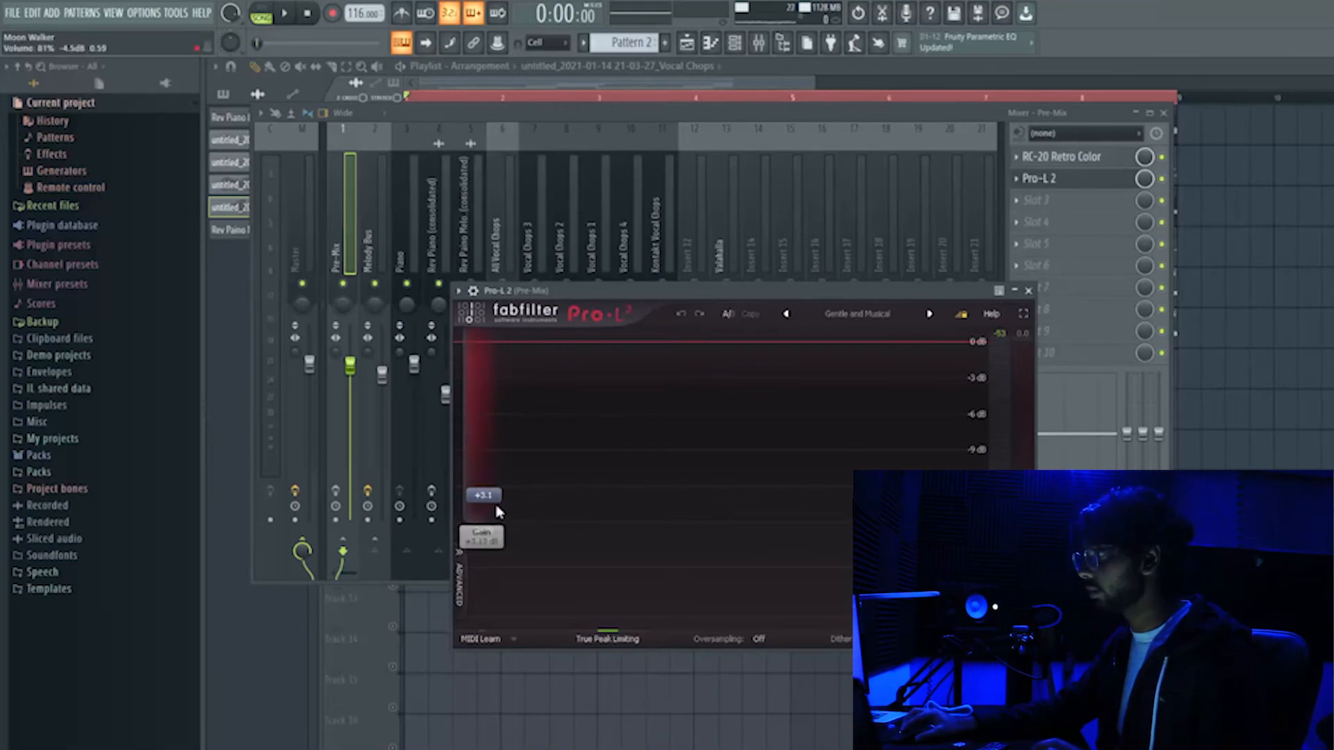
click(1028, 291)
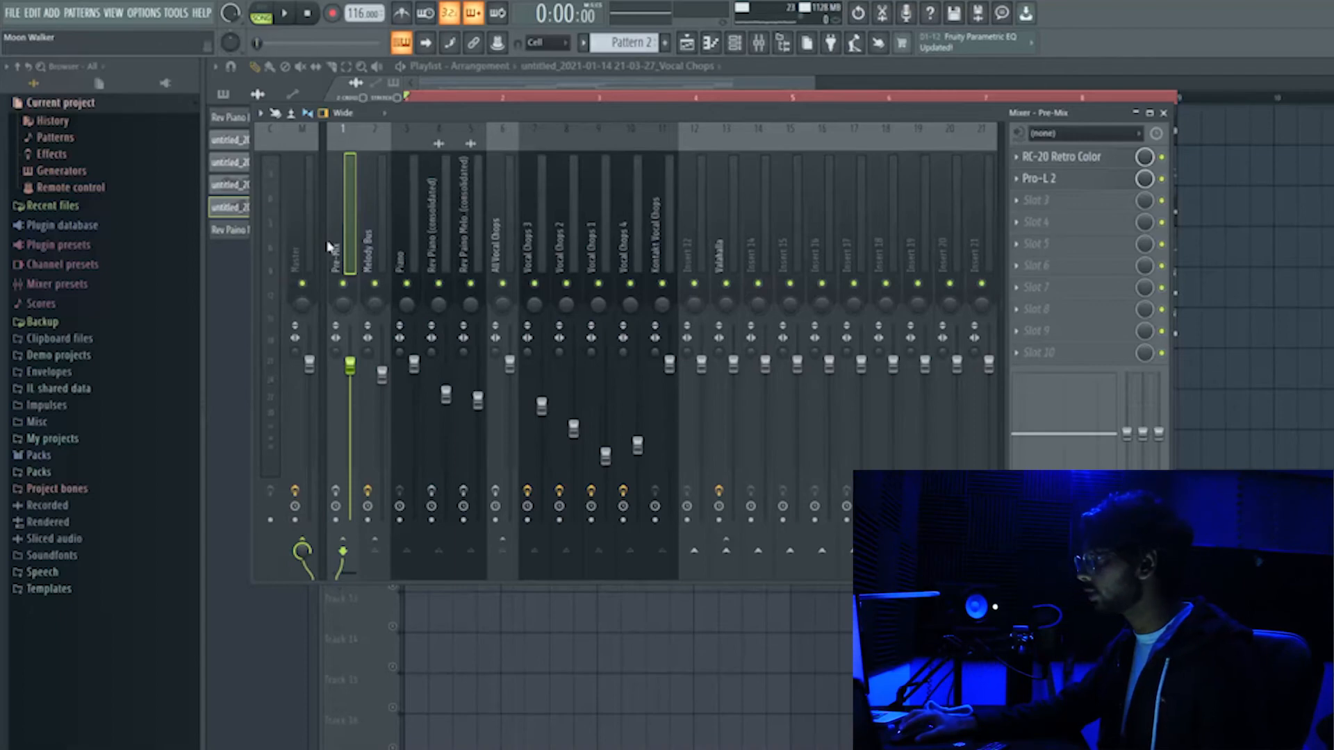
- Return to the playlist and play the eight-bar melodic loop through before stopping it
key(F9)
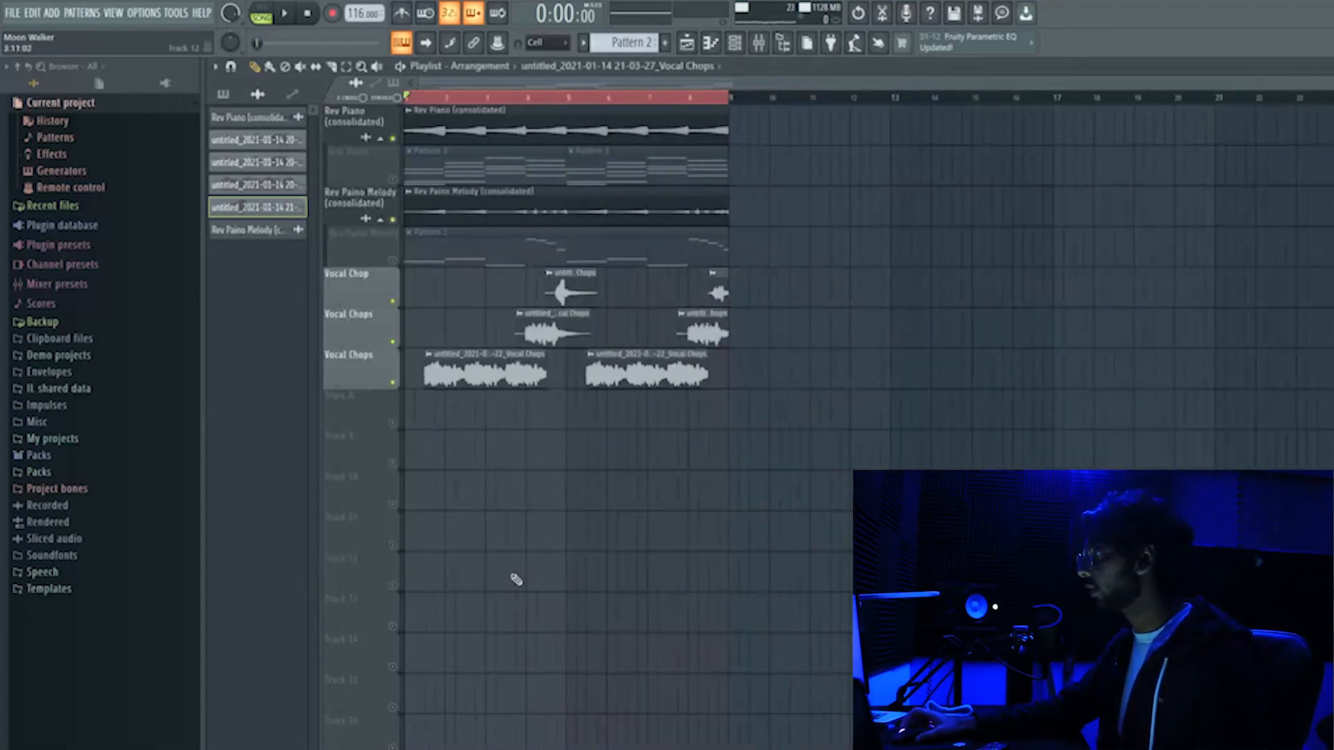
key(space)
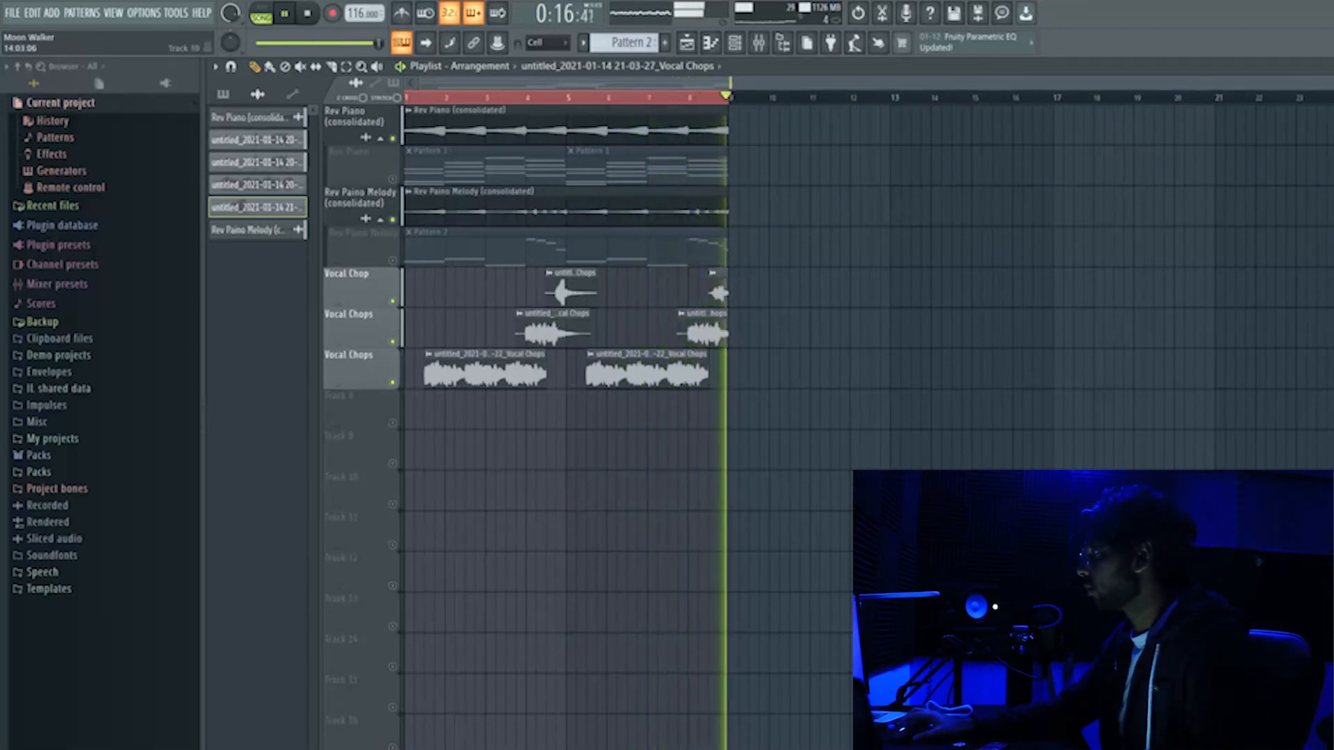
key(space)
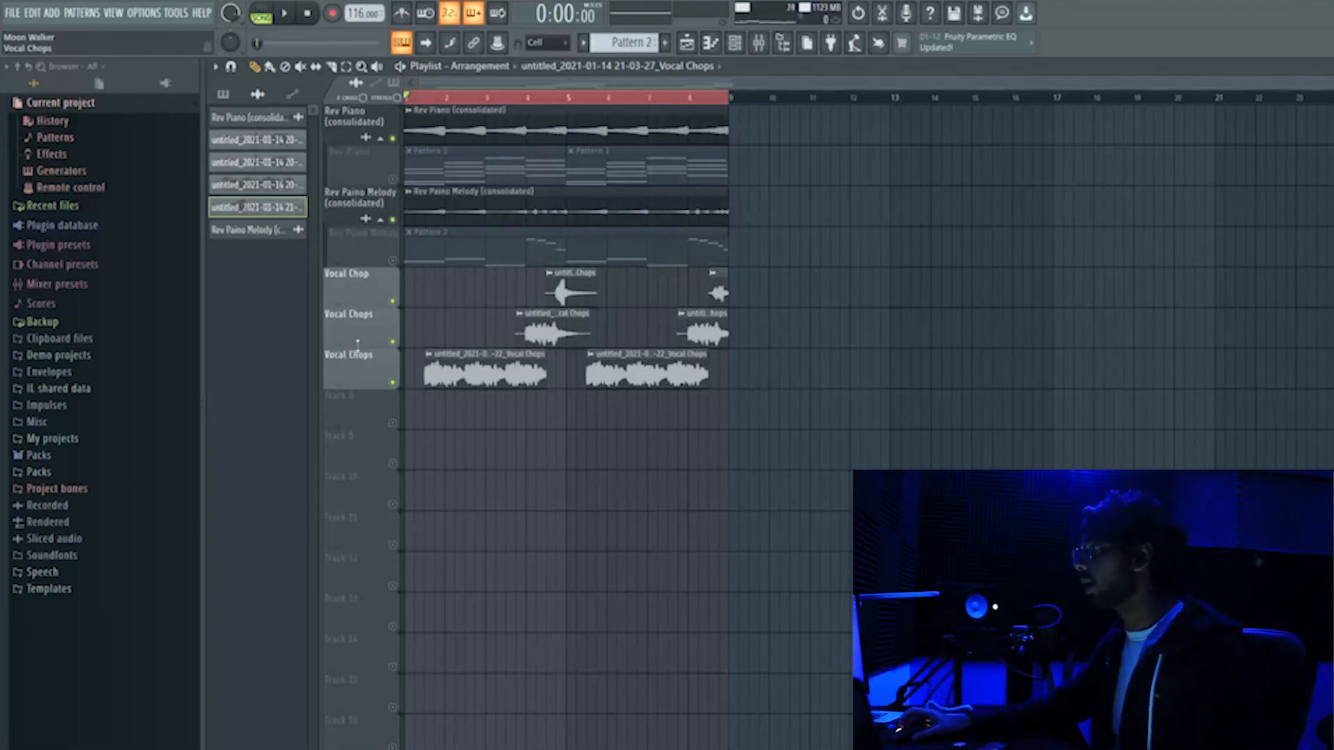
- Find the playlist option for exporting all playlist tracks, and leave it without exporting
scroll(378, 357, up, 2)
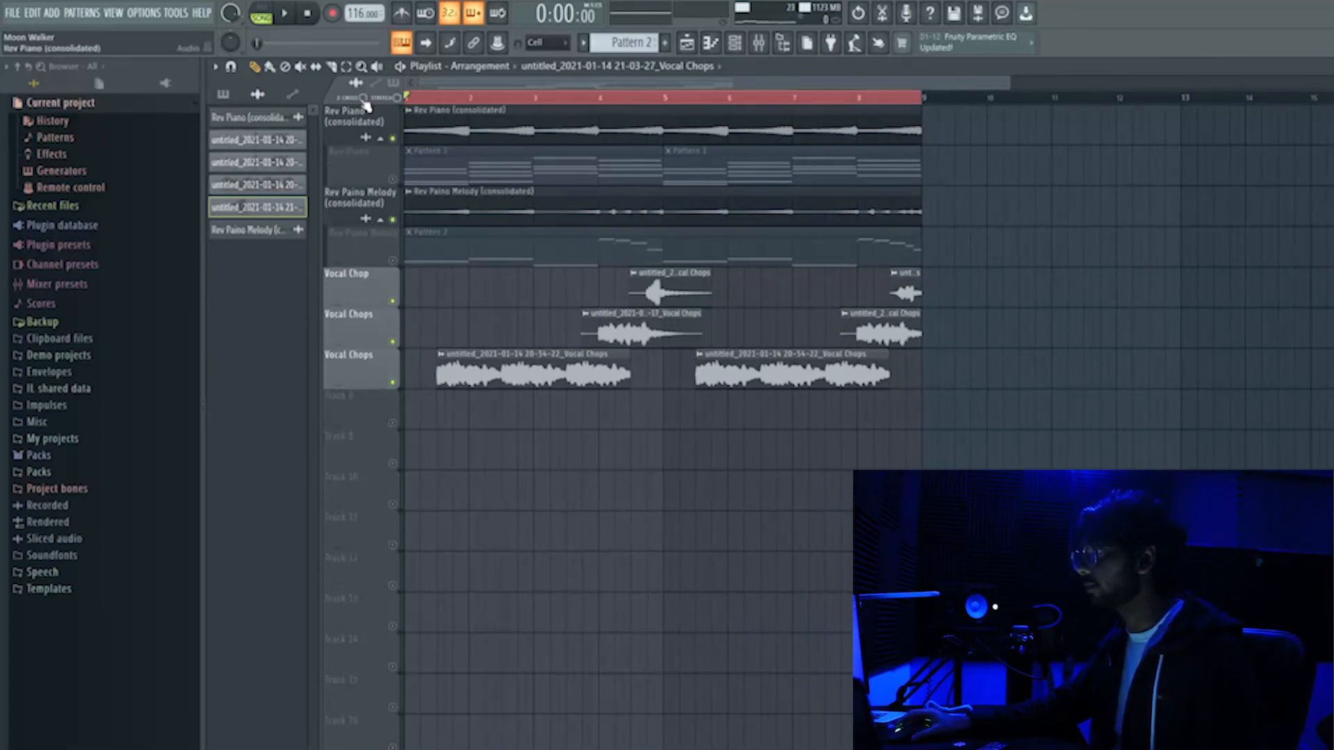
click(214, 66)
mouse_move(271, 102)
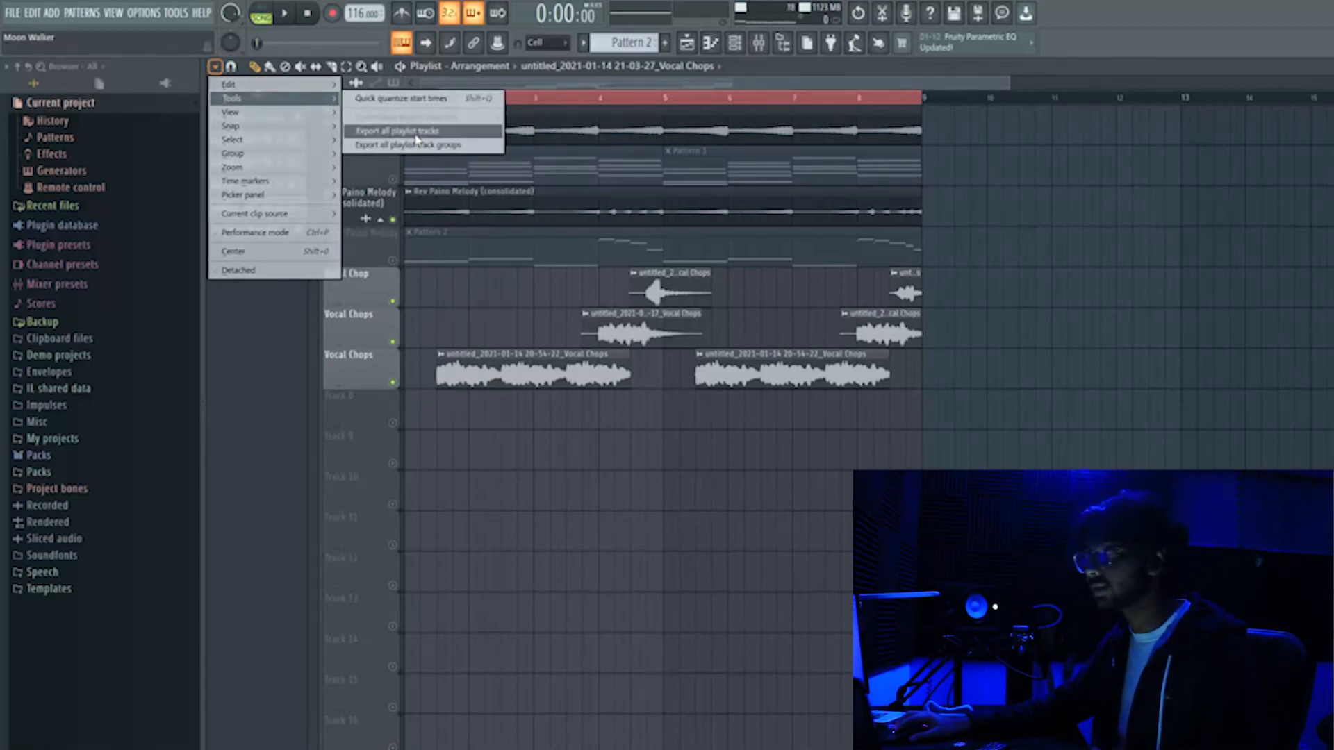
click(484, 318)
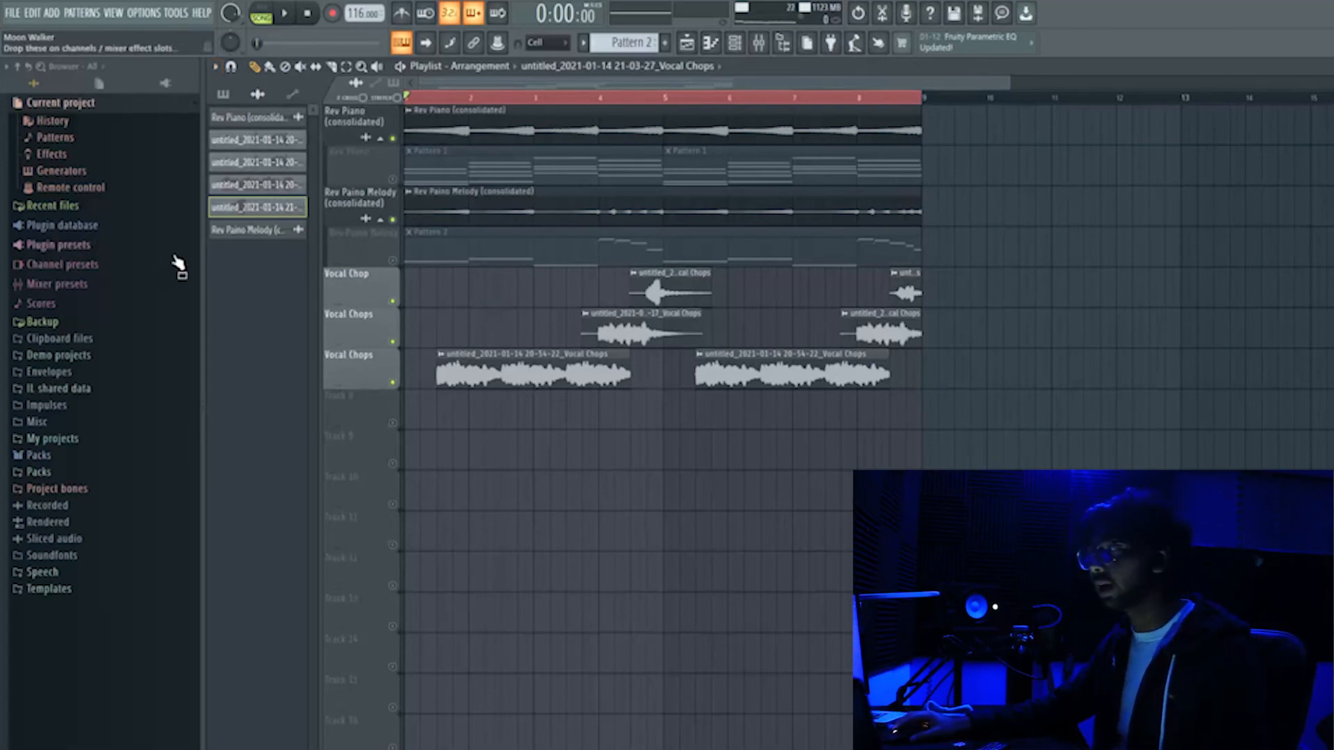
- Open the Moon Walk project and look over its playlist arrangement
click(14, 21)
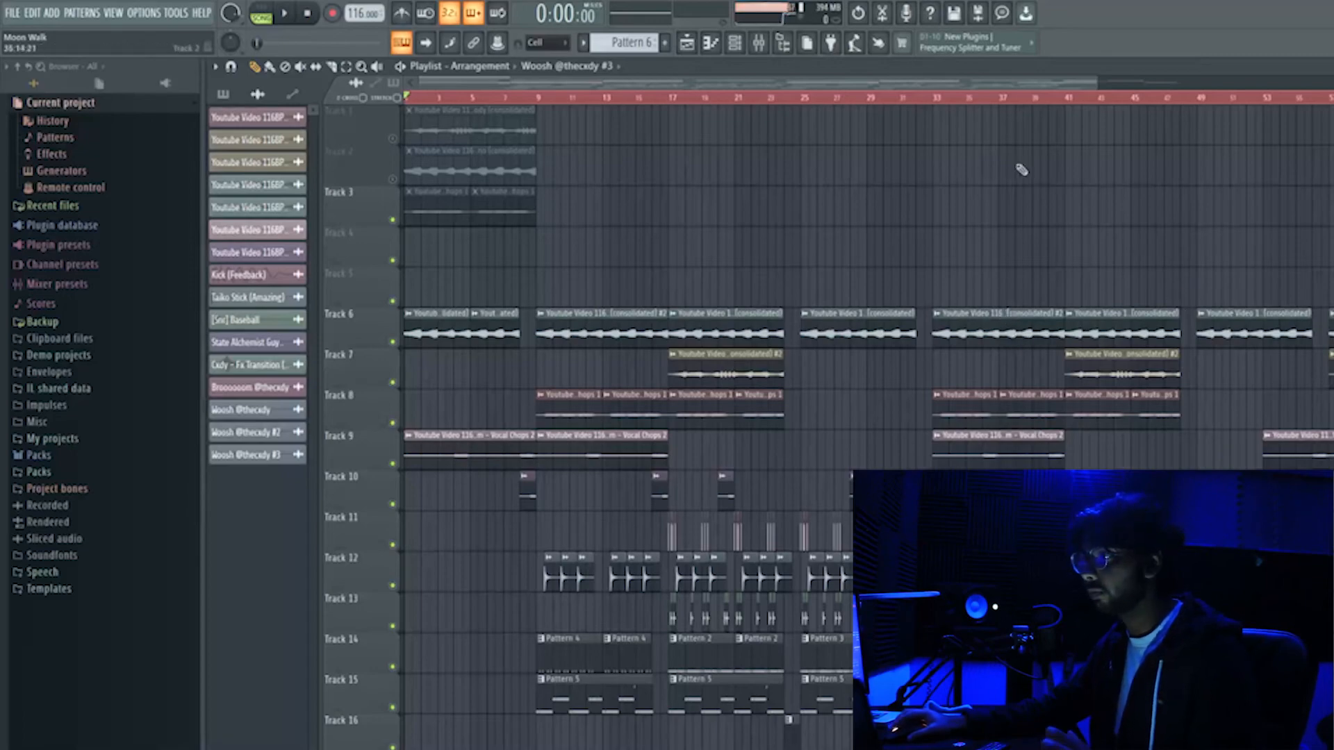
scroll(455, 493, down, 2)
scroll(455, 493, down, 5)
scroll(720, 506, up, 4)
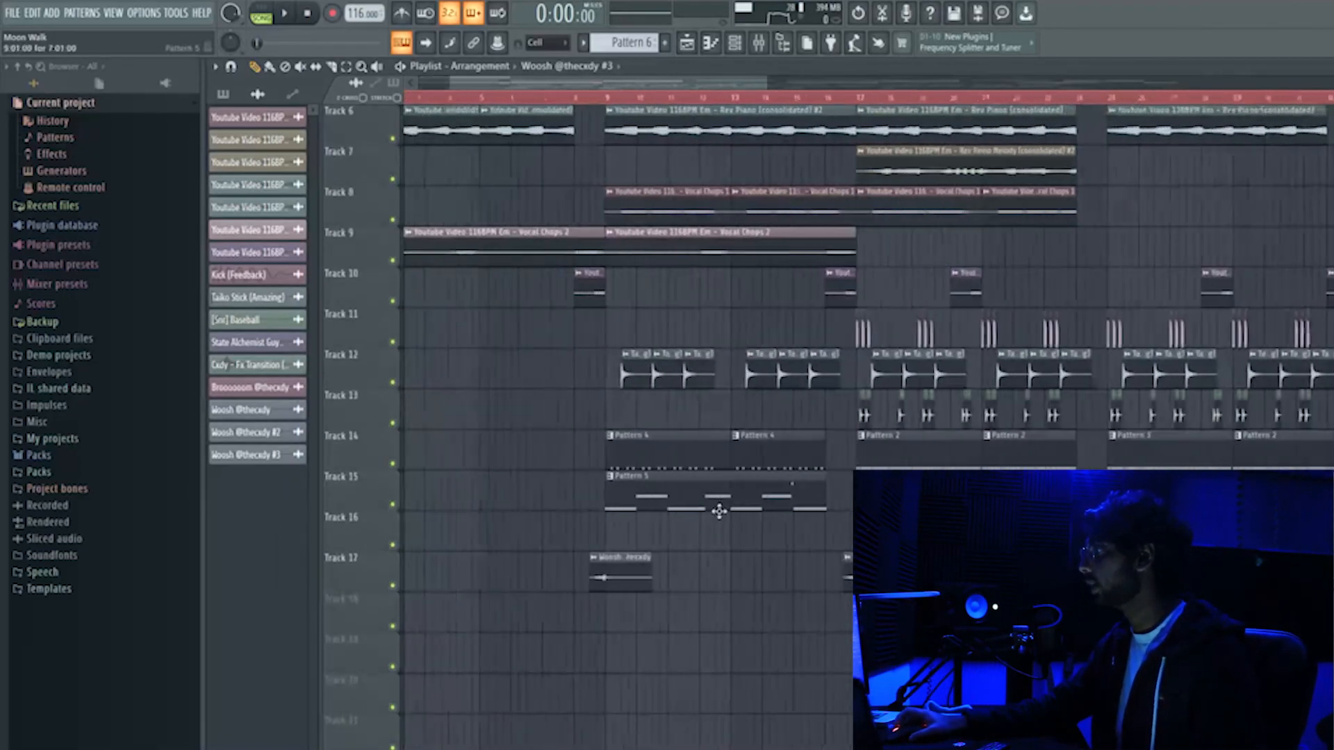
scroll(474, 376, up, 5)
scroll(474, 376, down, 2)
- Highlight sections of the arrangement, ending with bars 49 to 57, and clear the time selection
drag(500, 97, 1070, 101)
scroll(552, 312, down, 4)
scroll(693, 103, up, 3)
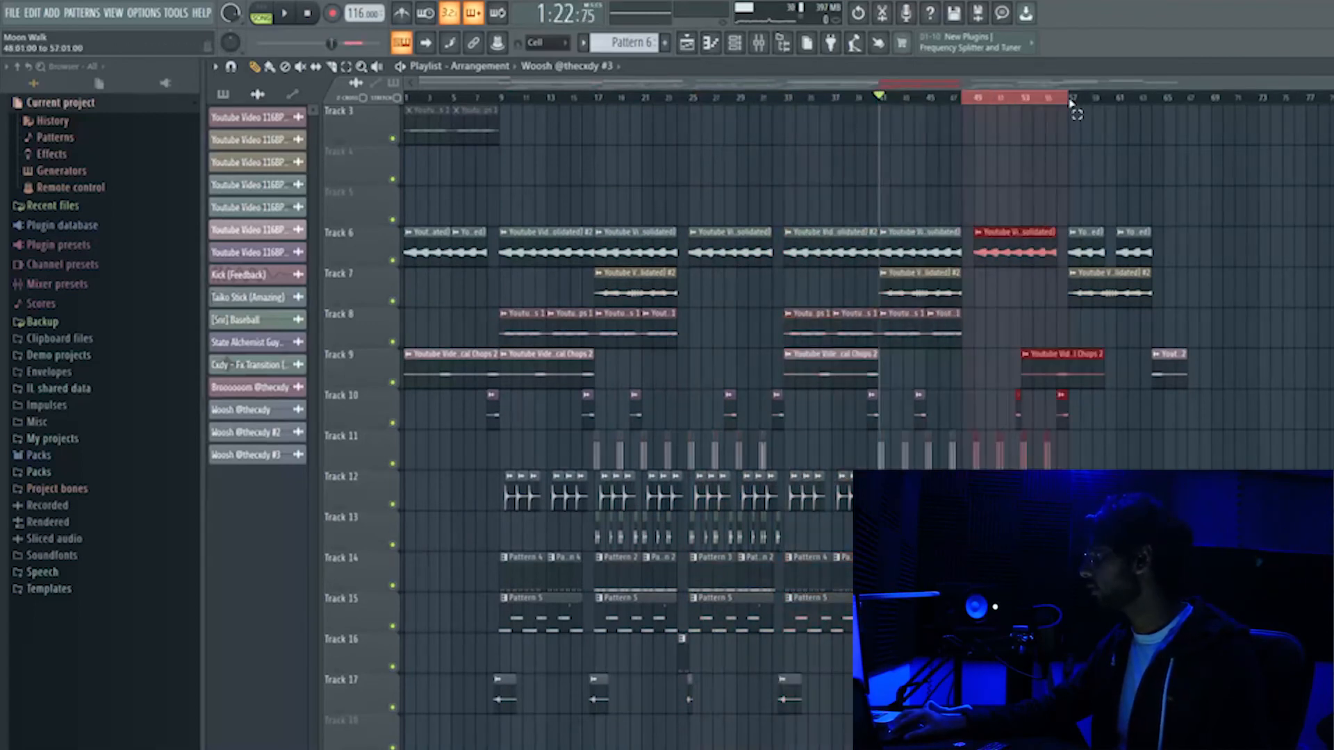
click(1192, 150)
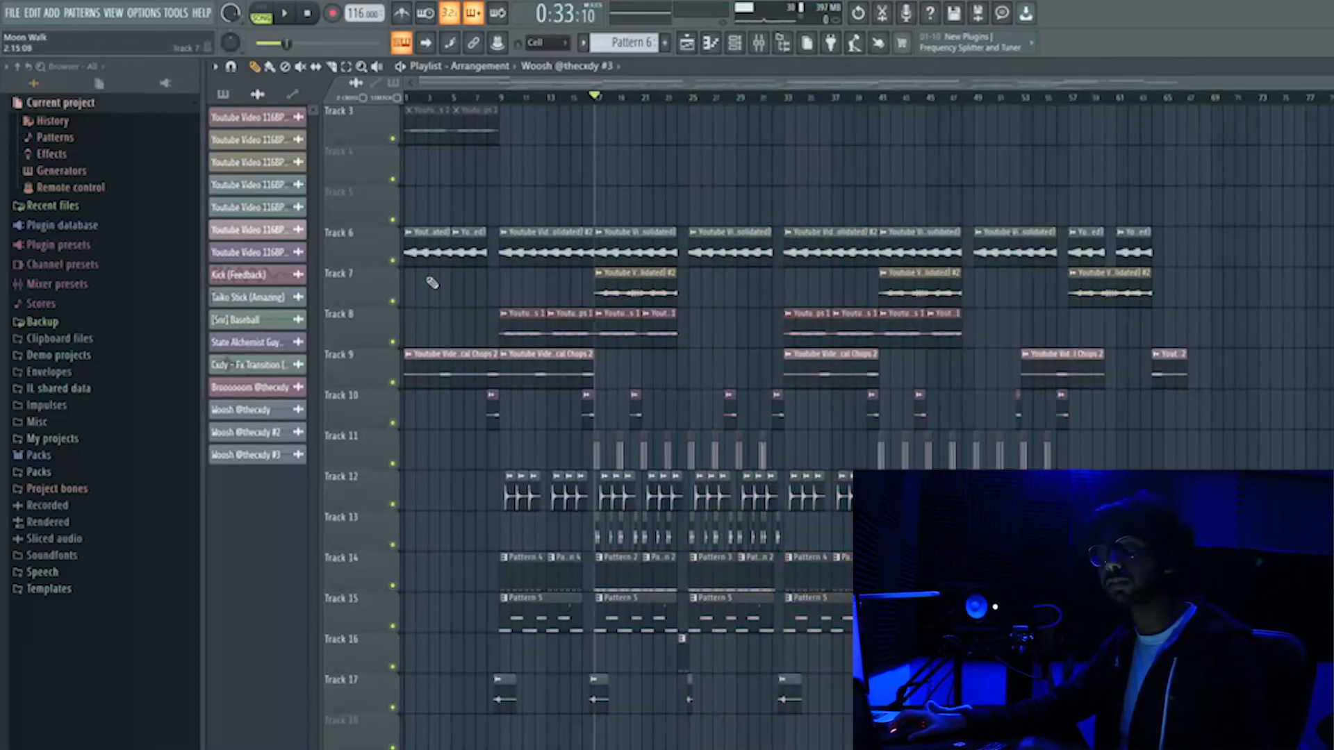
- Examine the clips in the arrangement's opening section and play the song from the beginning
scroll(432, 283, up, 5)
scroll(584, 155, down, 1)
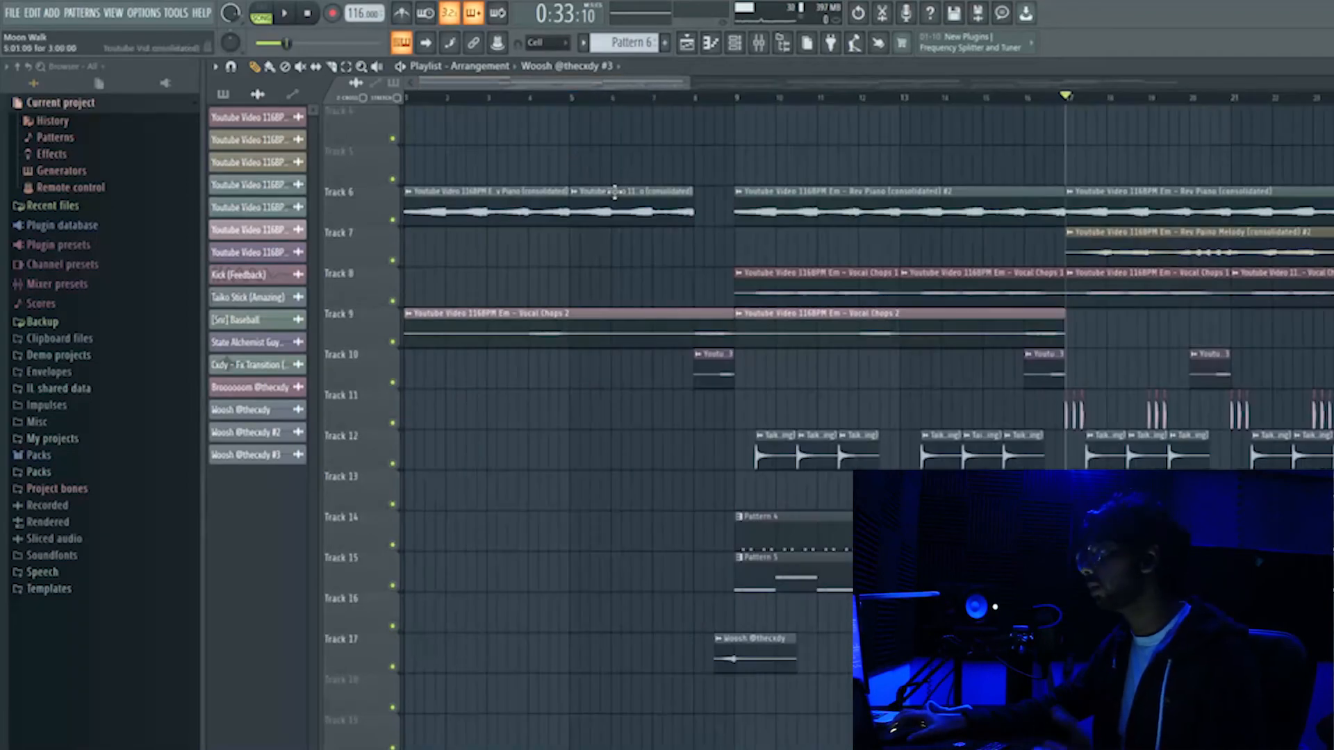
scroll(631, 279, down, 2)
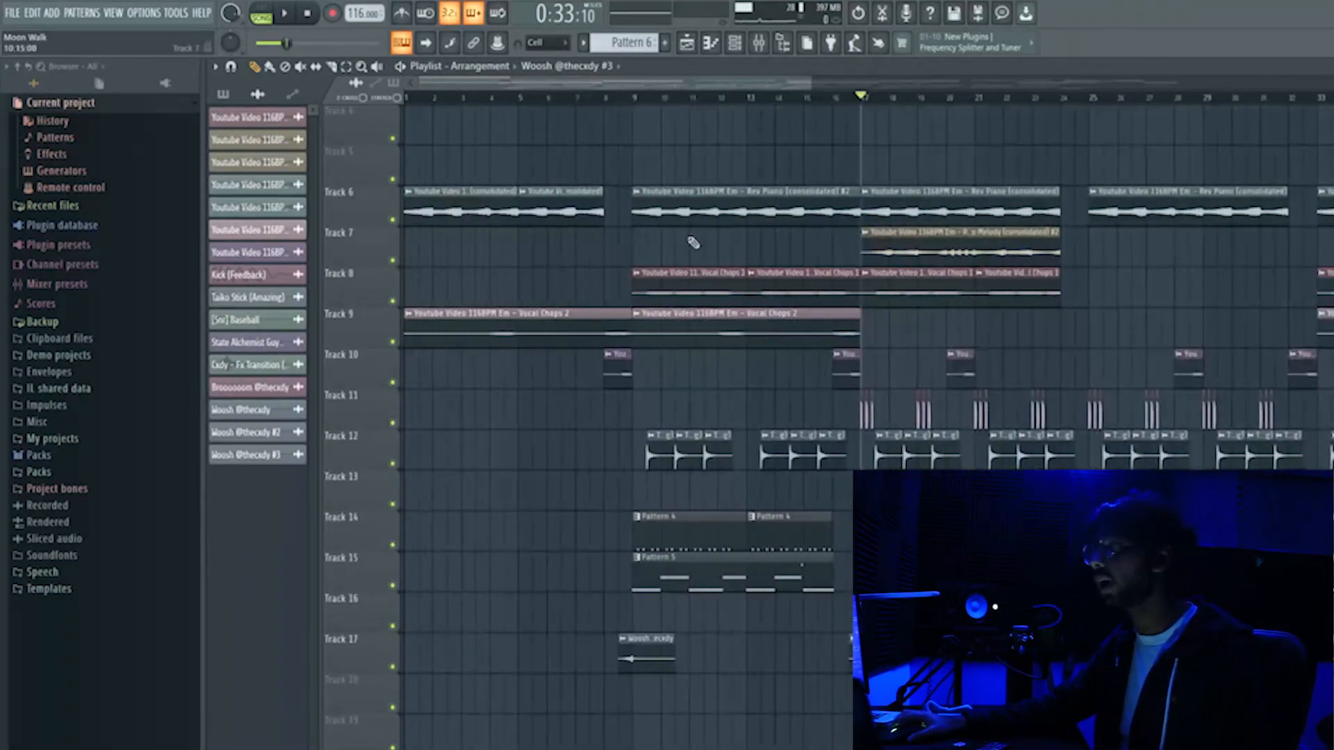
scroll(697, 247, down, 2)
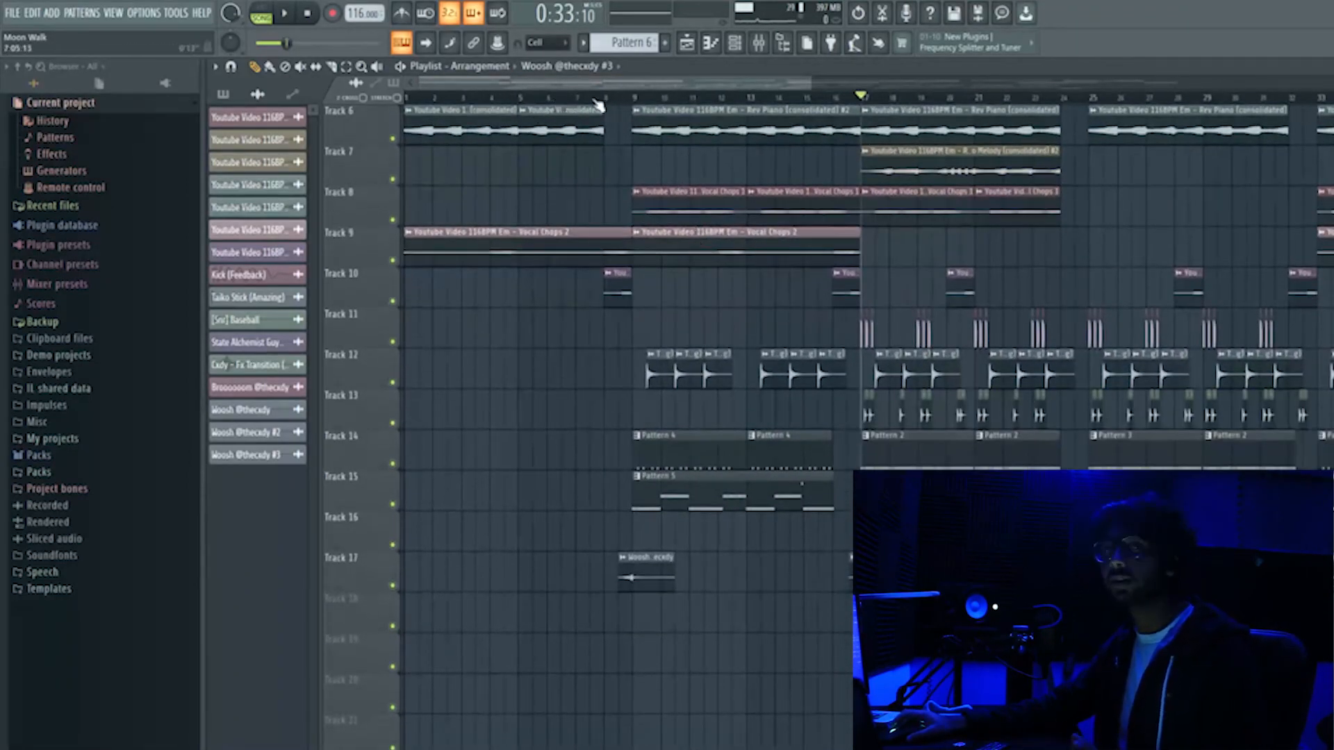
scroll(616, 195, up, 2)
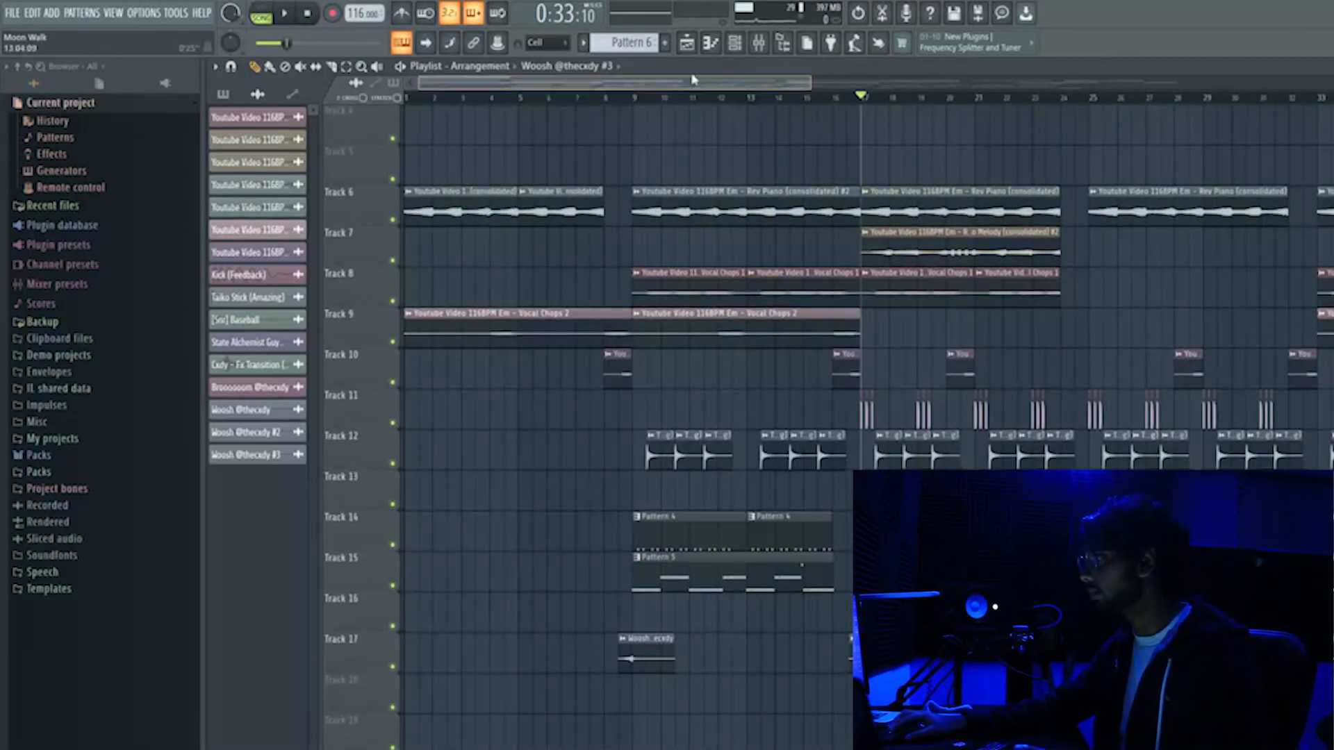
key(space)
key(space)
scroll(707, 392, up, 2)
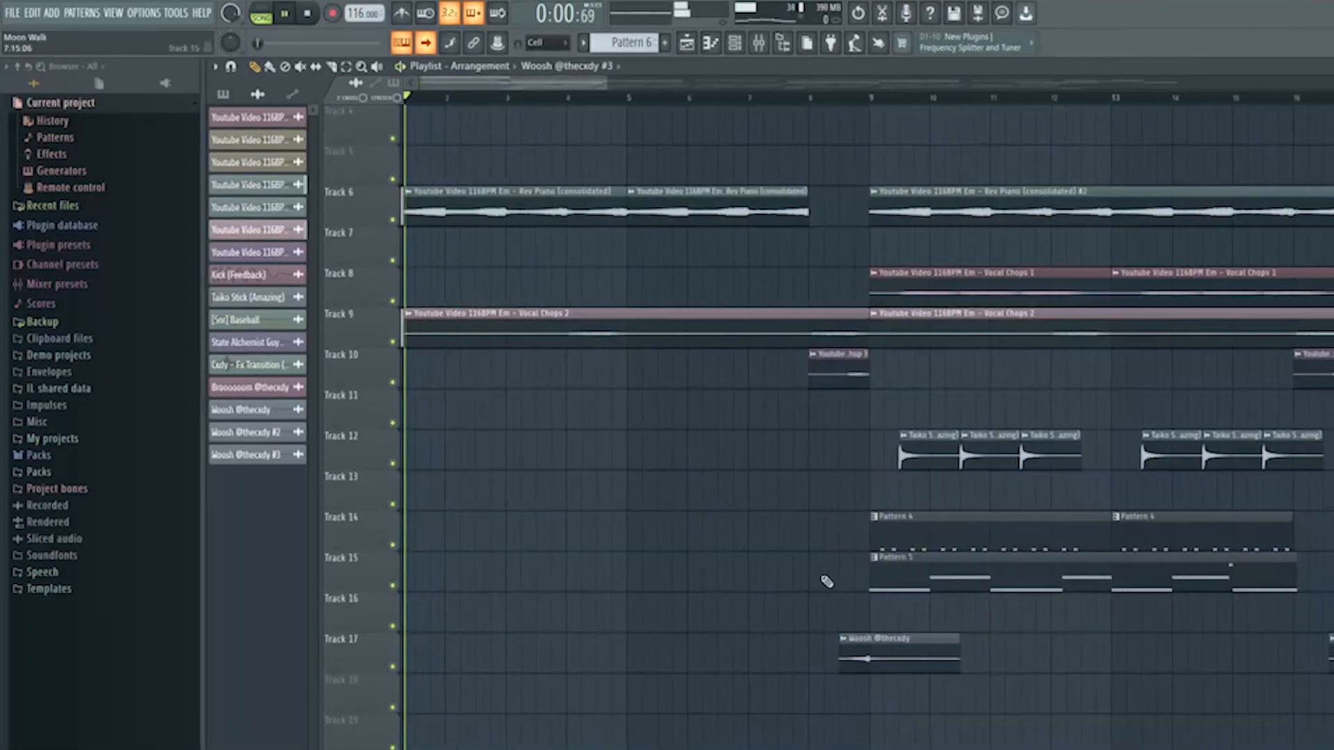